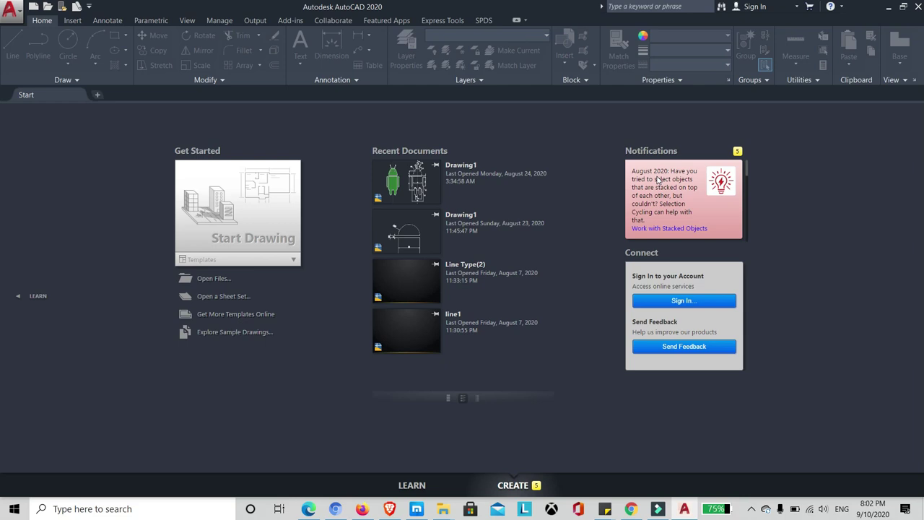
Browse the Start tab's Learn and Create pages, then start a new blank drawing, Drawing2
{"action": "left_click", "coordinate": [406, 487]}
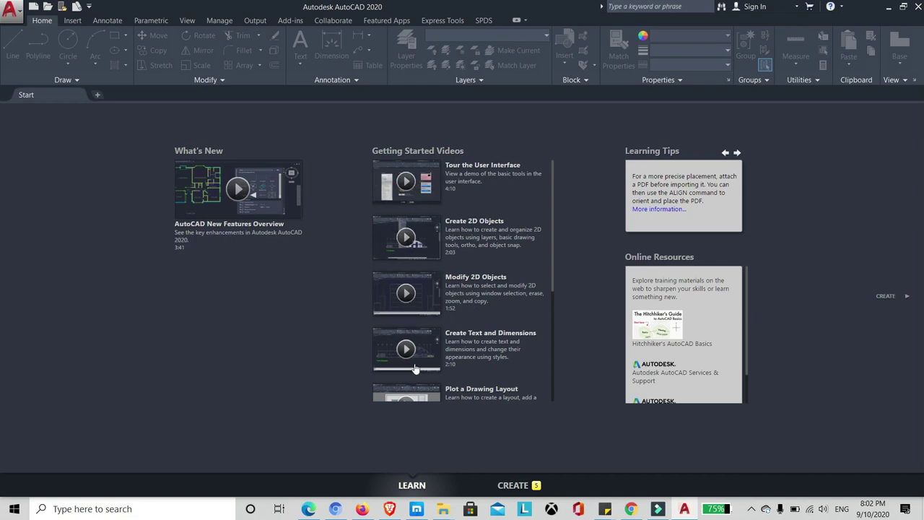
{"action": "left_click", "coordinate": [512, 485]}
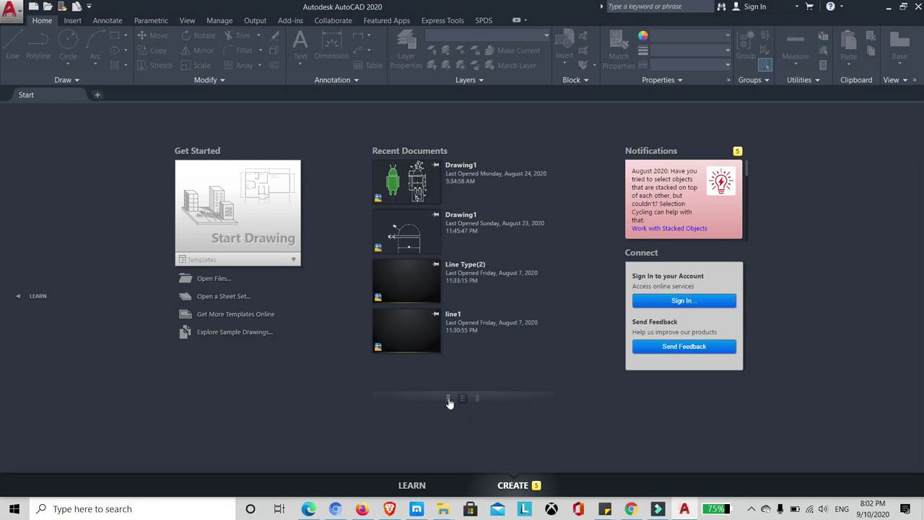
{"action": "left_click", "coordinate": [212, 207]}
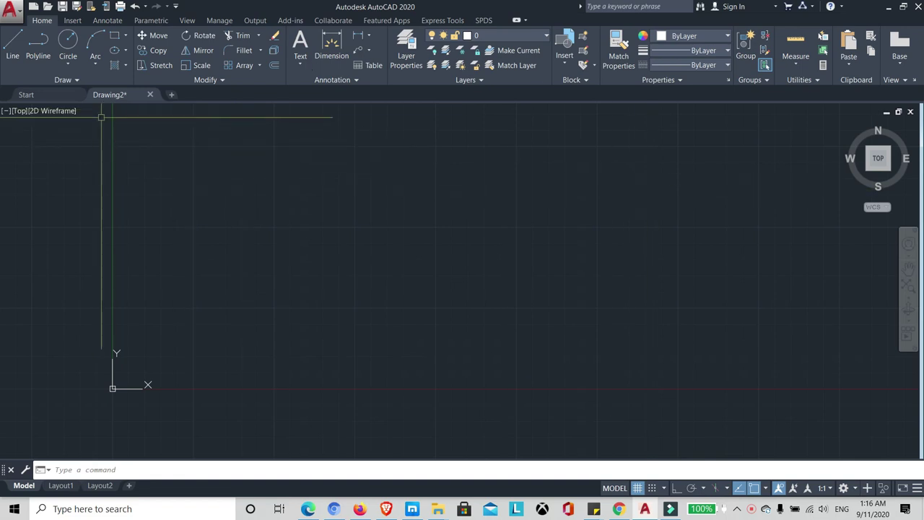
Cancel the New Drawing template choice, then open the Select File dialog showing drive D
{"action": "left_click", "coordinate": [13, 10]}
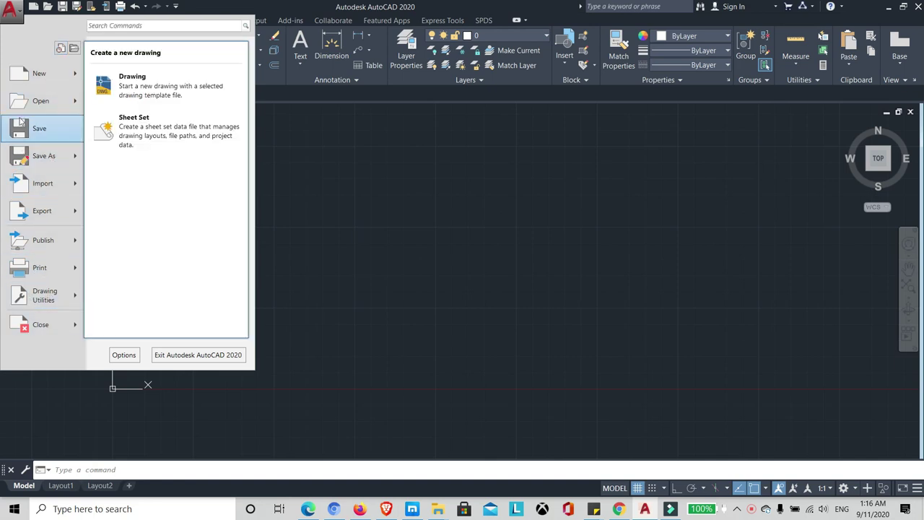
{"action": "left_click", "coordinate": [155, 86]}
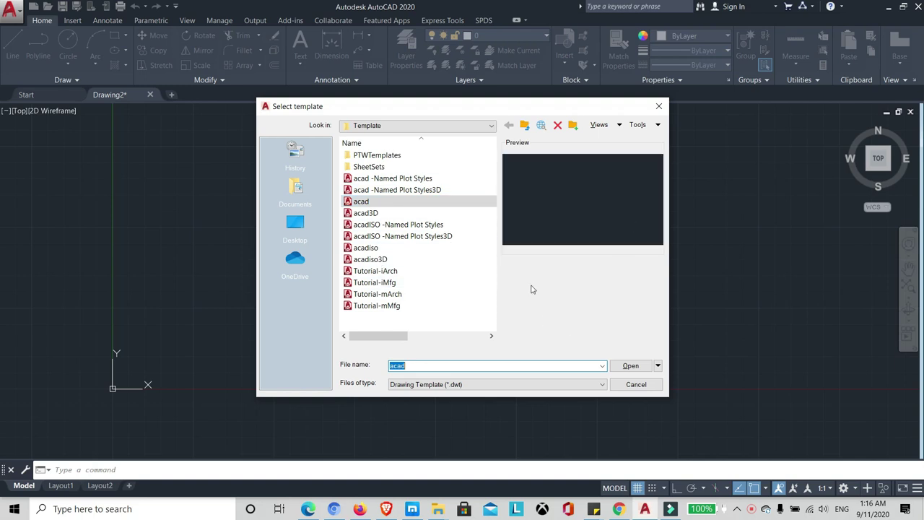
{"action": "left_click", "coordinate": [635, 384]}
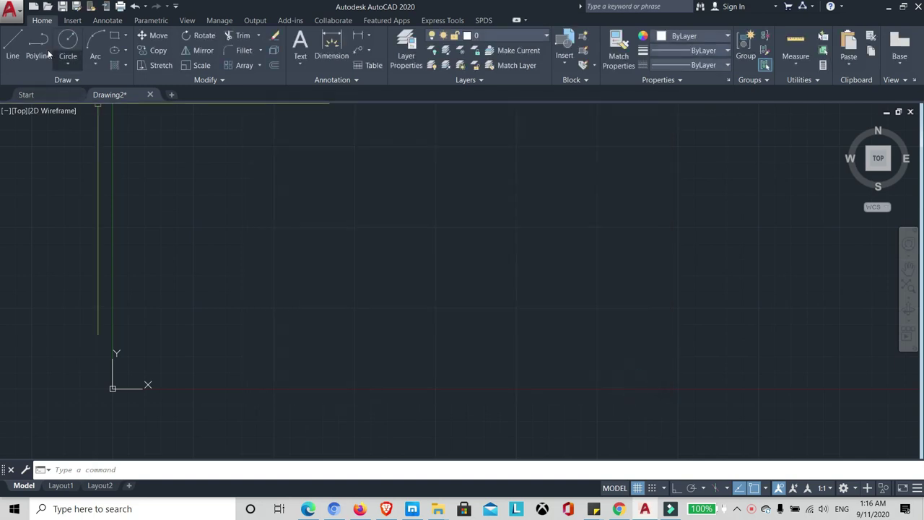
{"action": "left_click", "coordinate": [11, 10]}
{"action": "left_click", "coordinate": [44, 101]}
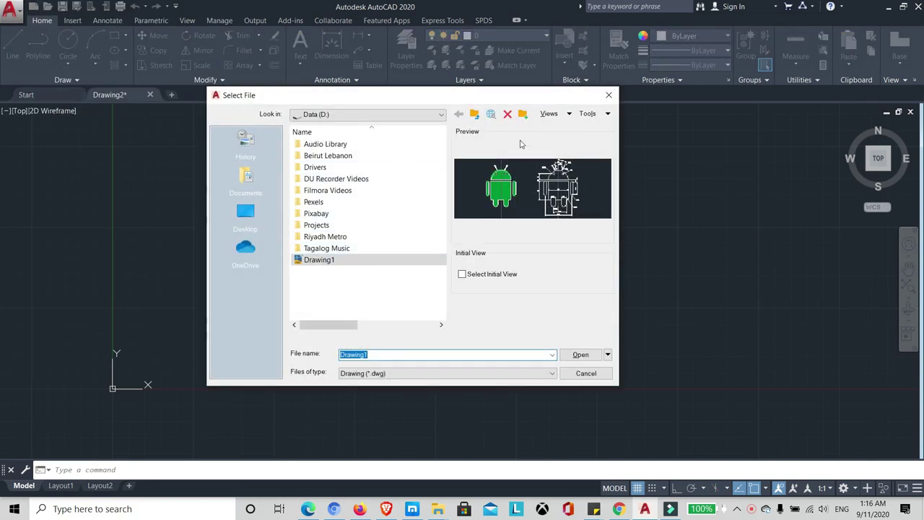
Cancel opening Drawing1 and bring up the Save Drawing As dialog instead
{"action": "left_click", "coordinate": [354, 260]}
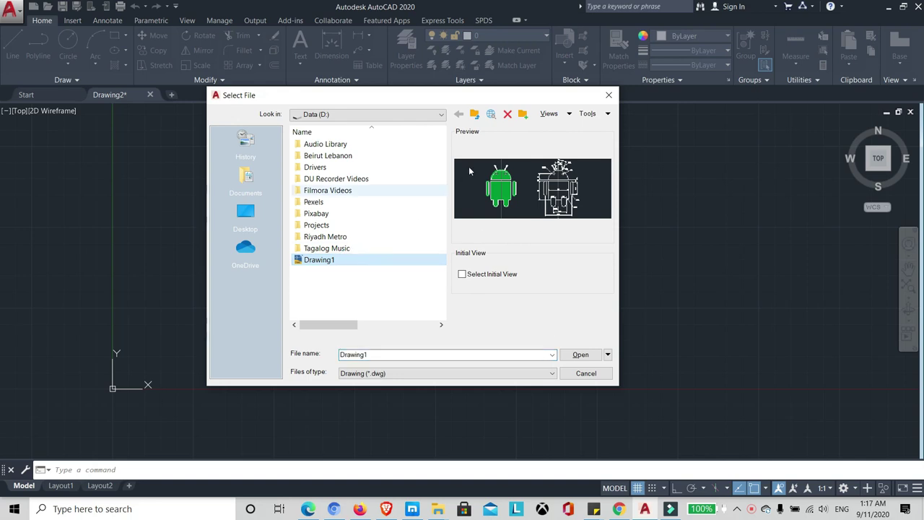
{"action": "left_click", "coordinate": [586, 374]}
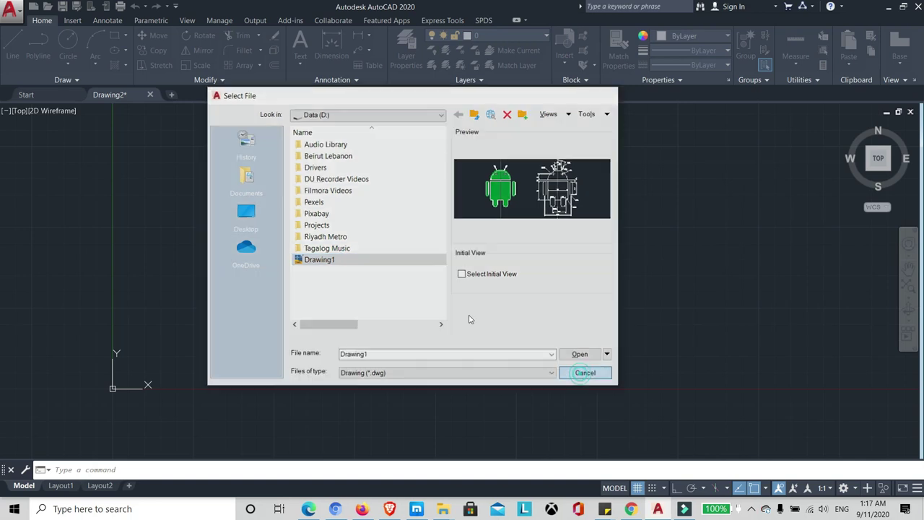
{"action": "left_click", "coordinate": [11, 9]}
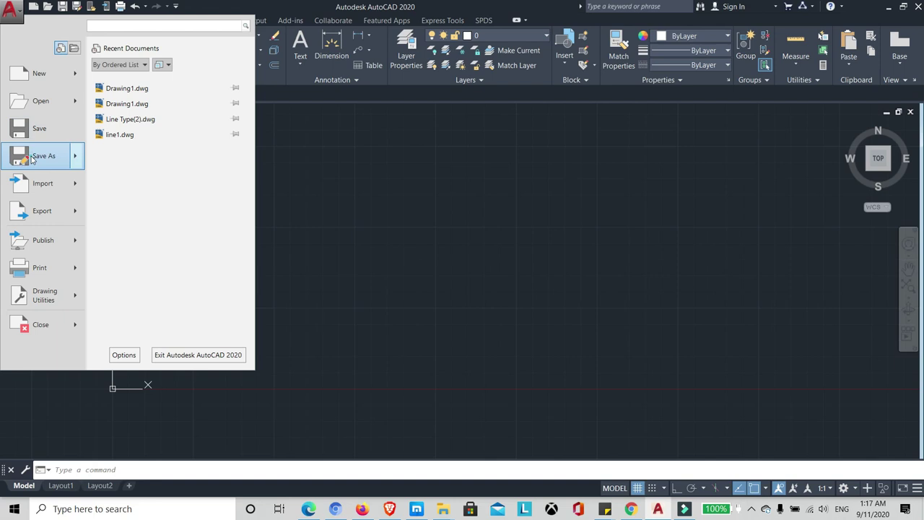
{"action": "left_click", "coordinate": [37, 156]}
Look through the Save As locations, cancel without saving, and dismiss the application menu
{"action": "left_click_drag", "start_coordinate": [369, 107], "coordinate": [469, 105]}
{"action": "left_click", "coordinate": [417, 124]}
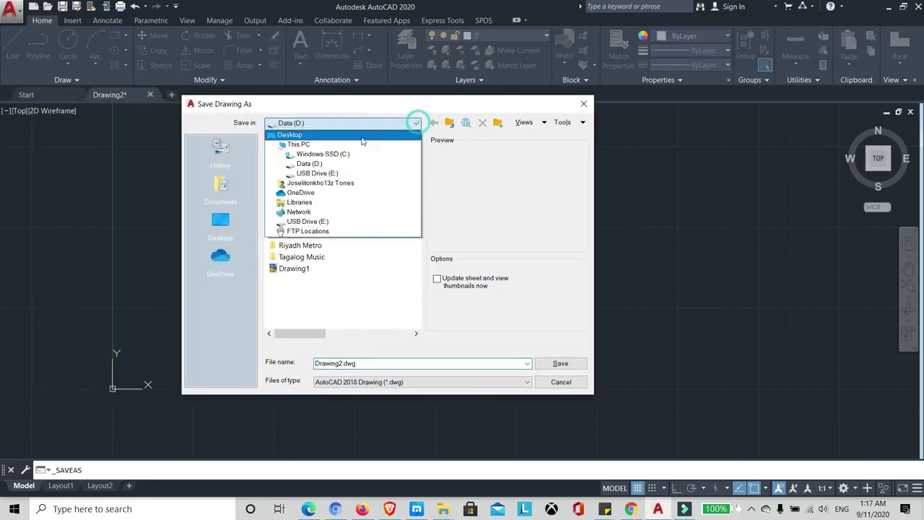
{"action": "left_click", "coordinate": [556, 384]}
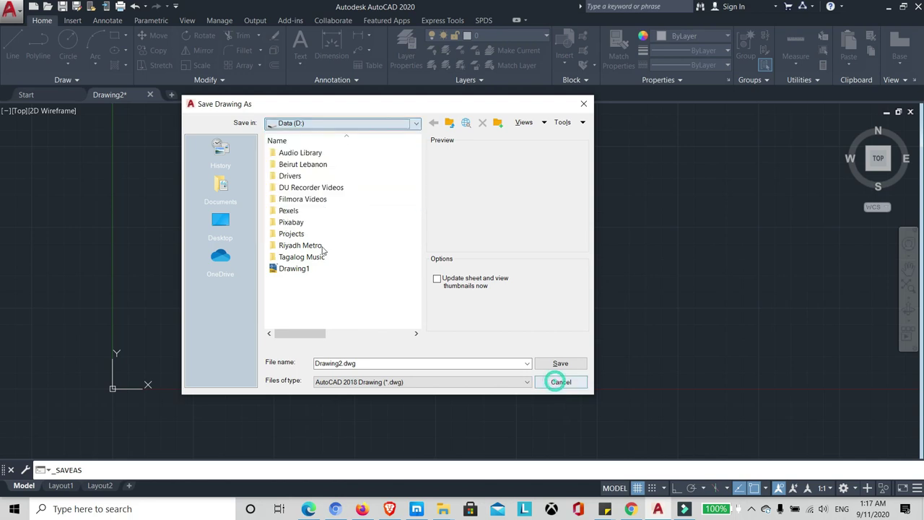
{"action": "left_click", "coordinate": [559, 382]}
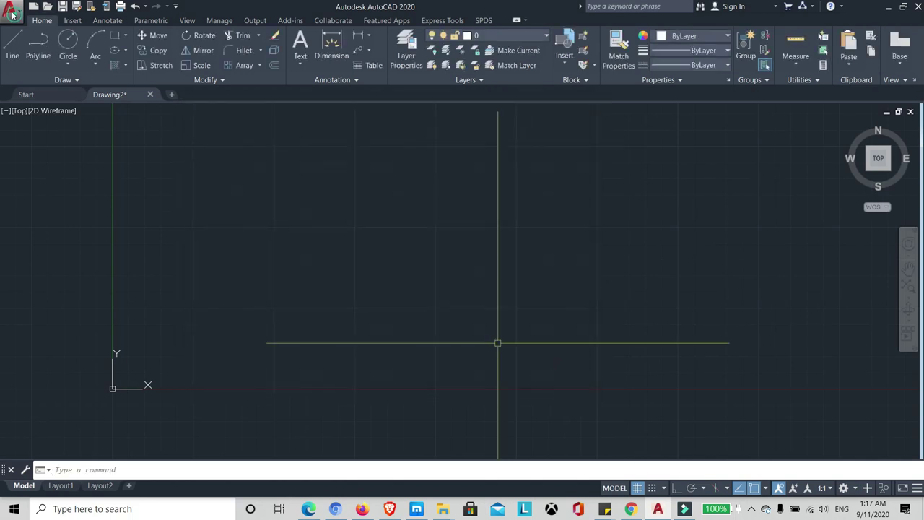
{"action": "left_click", "coordinate": [10, 9]}
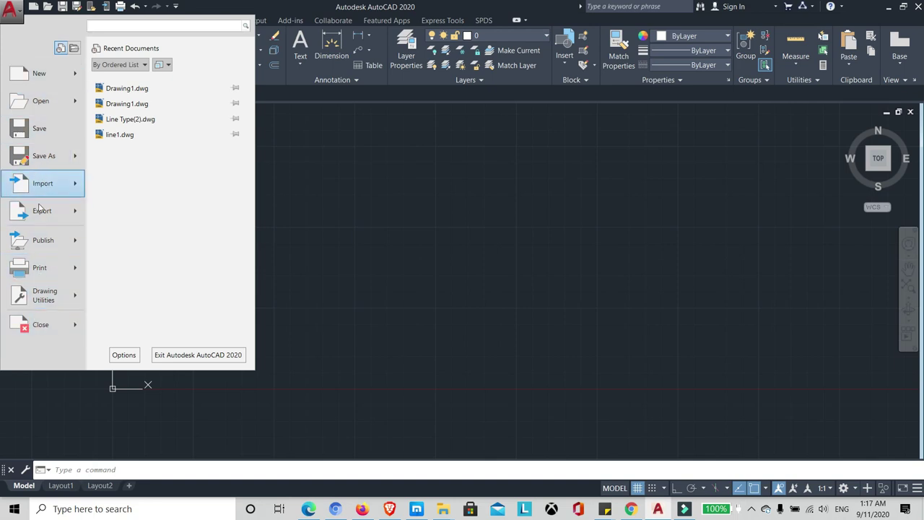
{"action": "left_click", "coordinate": [324, 165]}
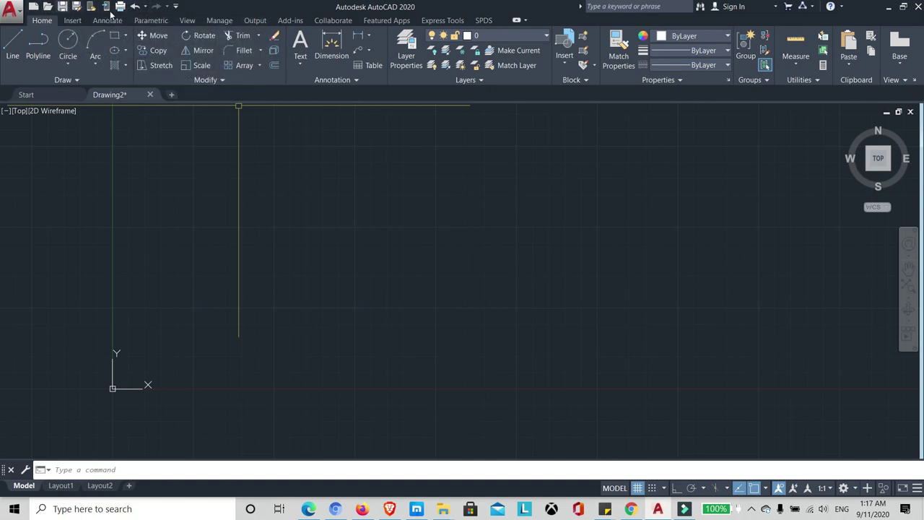
{"action": "left_click", "coordinate": [177, 7]}
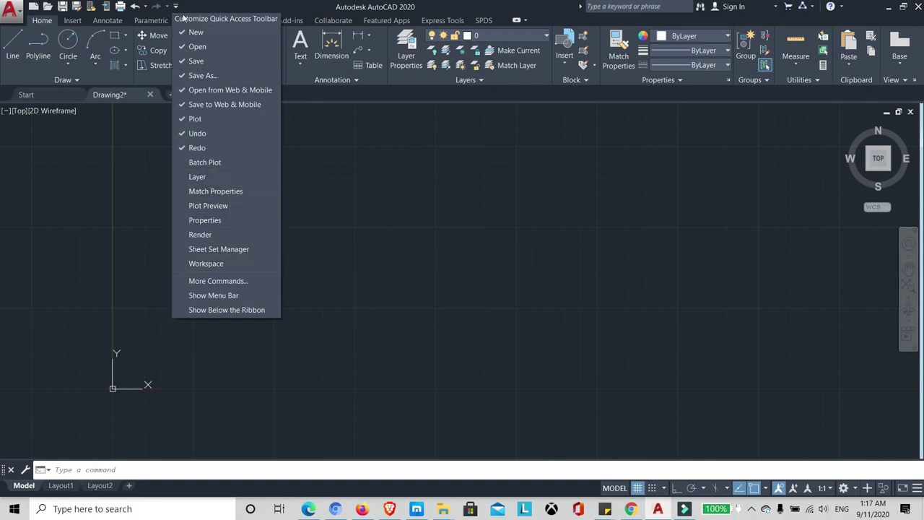
{"action": "left_click", "coordinate": [218, 174]}
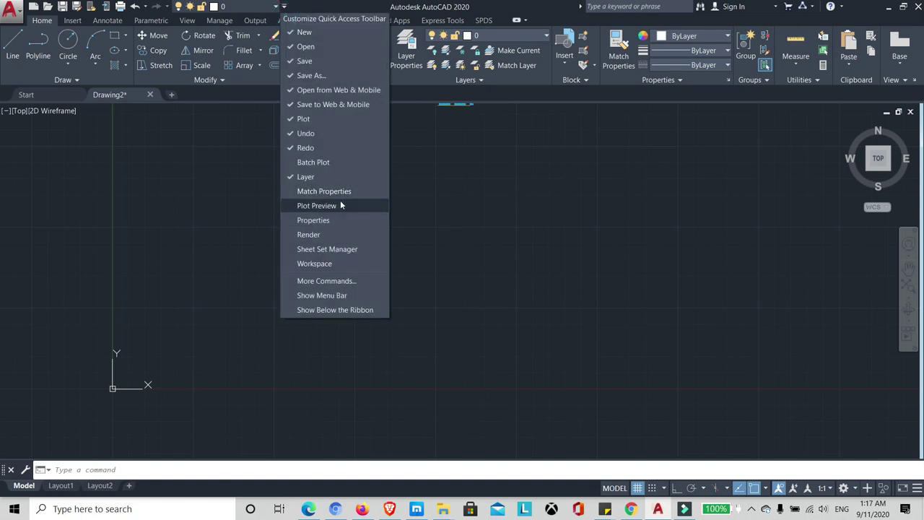
{"action": "left_click", "coordinate": [307, 178]}
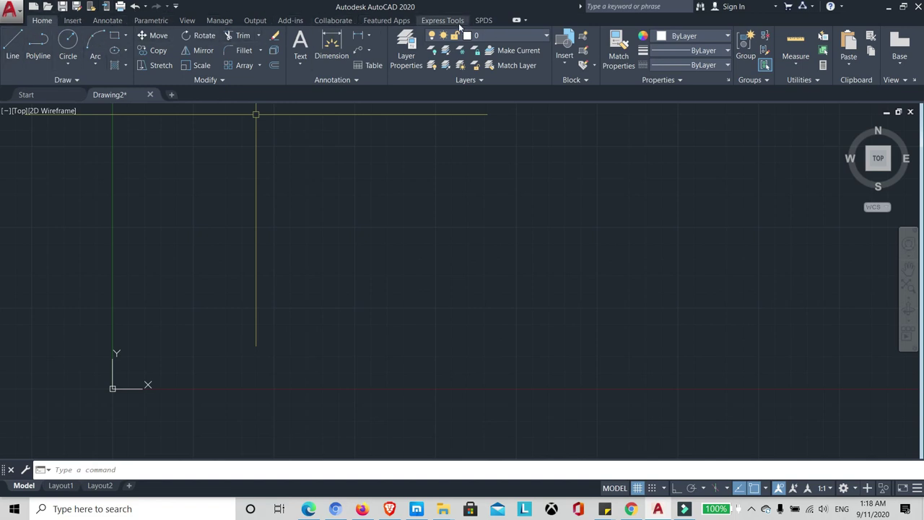
{"action": "left_click", "coordinate": [114, 22]}
{"action": "left_click", "coordinate": [153, 21]}
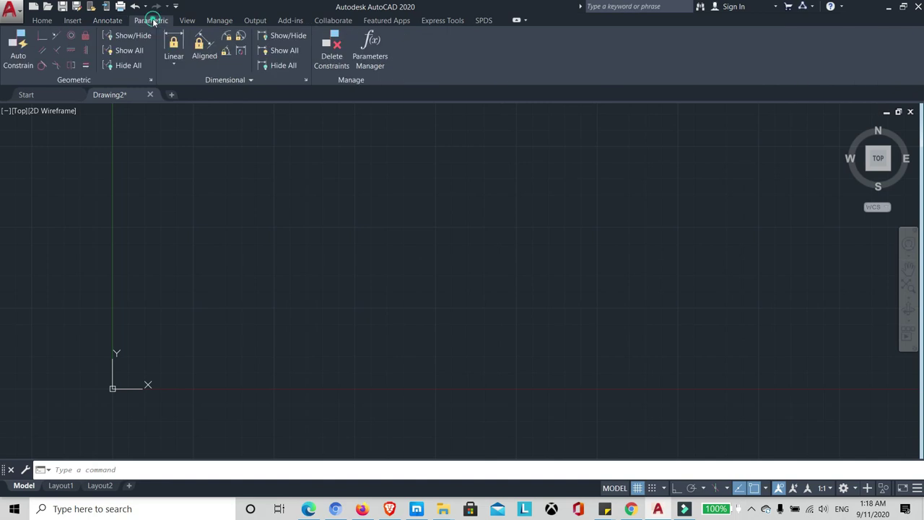
{"action": "left_click", "coordinate": [218, 21]}
{"action": "left_click", "coordinate": [42, 21]}
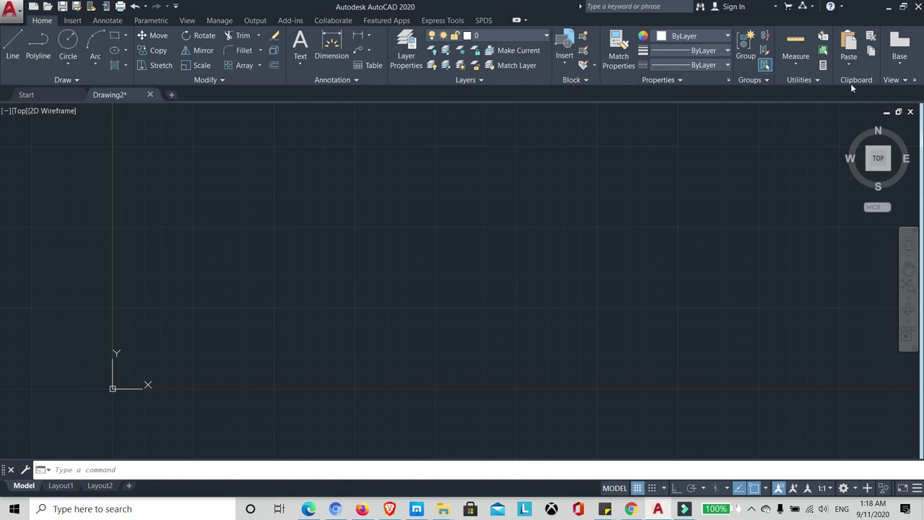
{"action": "left_click", "coordinate": [222, 81]}
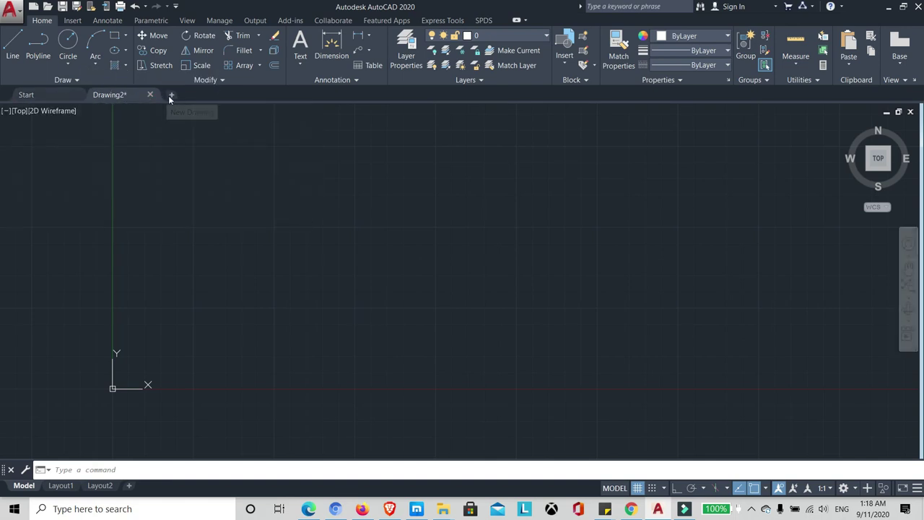
Save the empty drawing as Drawing2.dwg
{"action": "mouse_move", "coordinate": [117, 98]}
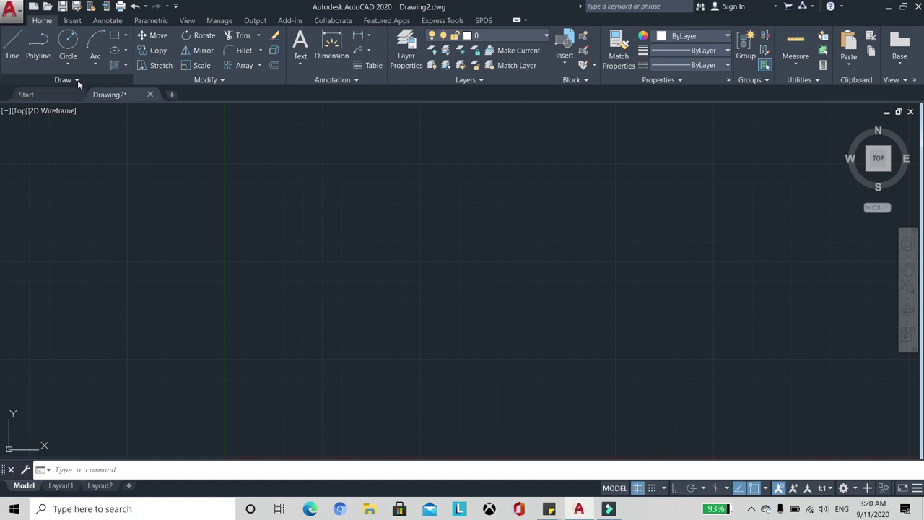
Draw a first sloping line rising to the upper right with the Line tool
{"action": "left_click", "coordinate": [12, 52]}
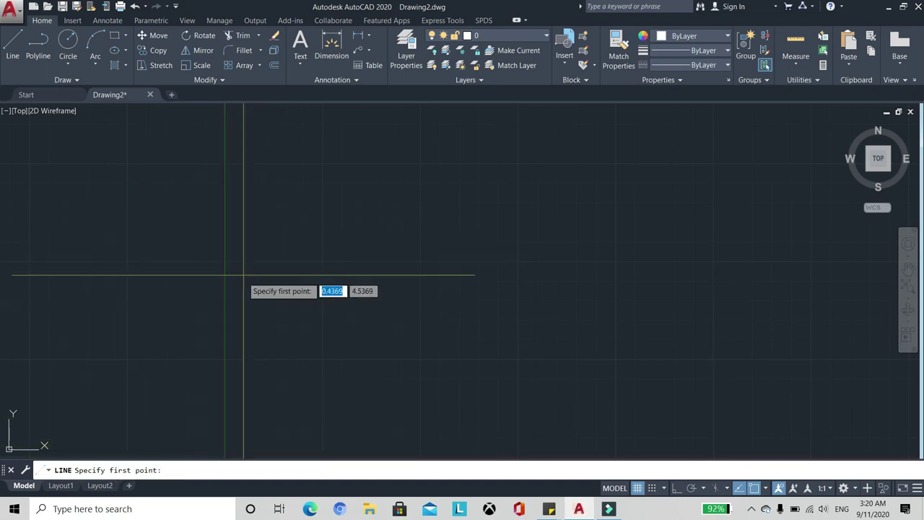
{"action": "left_click", "coordinate": [272, 203]}
{"action": "scroll", "coordinate": [258, 260], "scroll_direction": "down", "scroll_amount": 2}
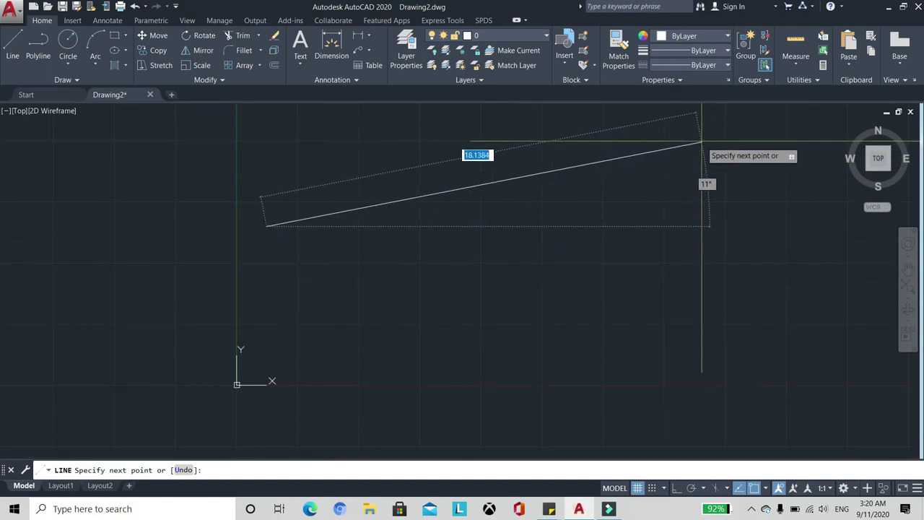
{"action": "left_click", "coordinate": [701, 140]}
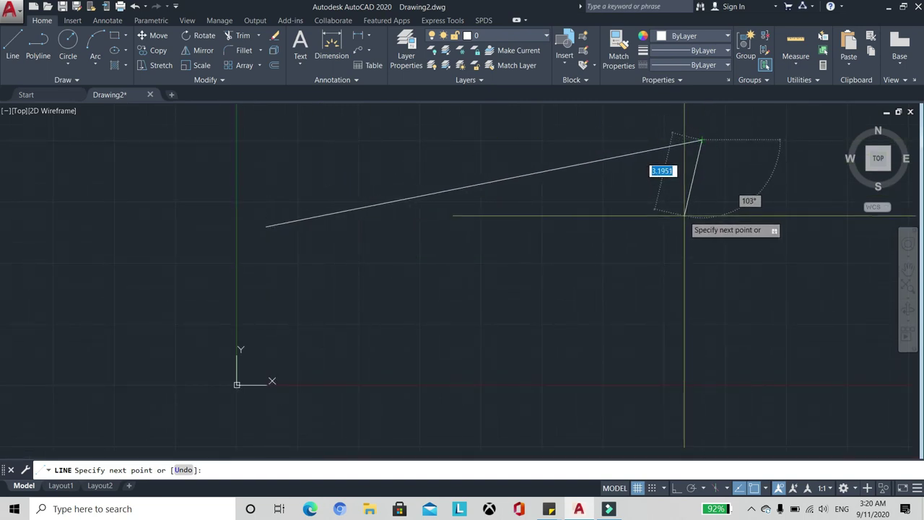
{"action": "key", "text": "Escape"}
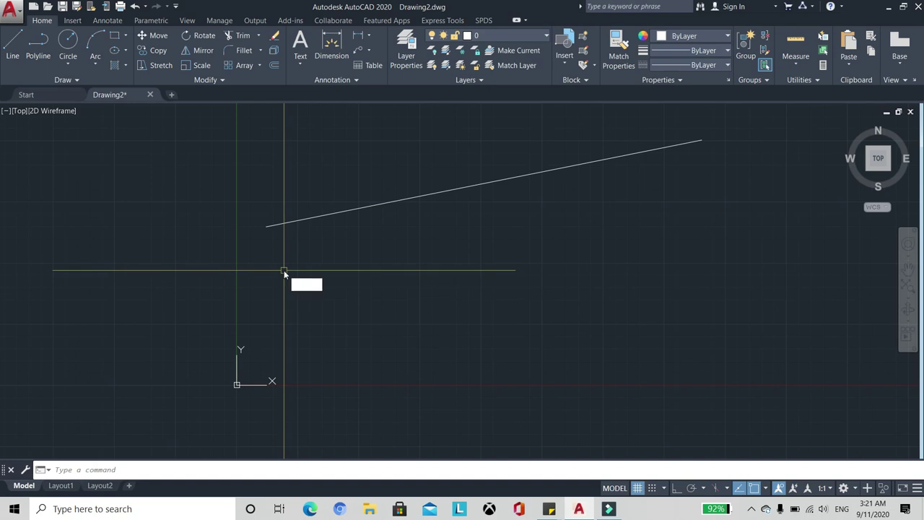
Draw a second, roughly parallel sloping line below the first using L, then select and deselect it
{"action": "type", "text": "L"}
{"action": "key", "text": "Return"}
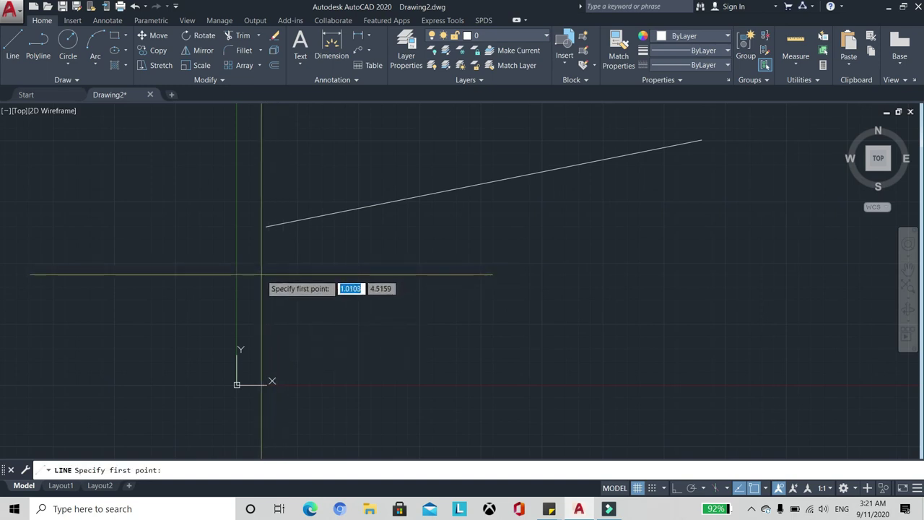
{"action": "left_click", "coordinate": [270, 272]}
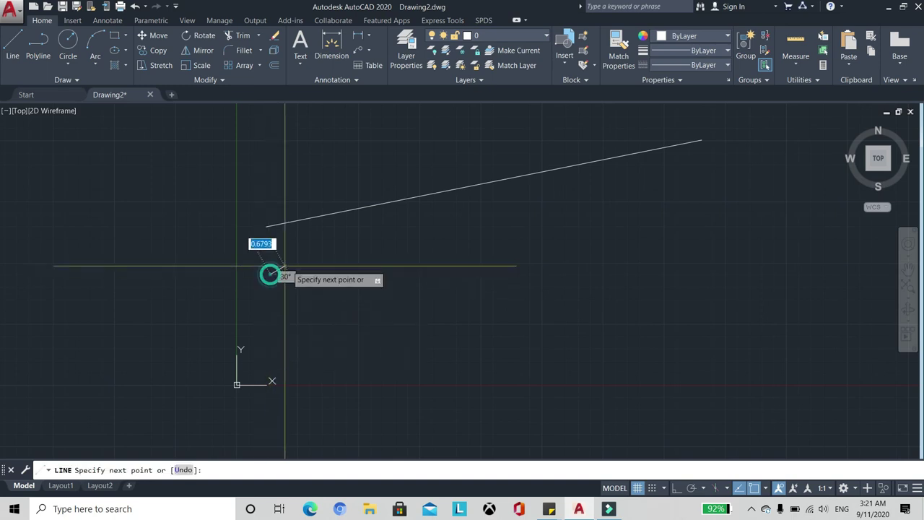
{"action": "left_click", "coordinate": [713, 186]}
{"action": "key", "text": "Return"}
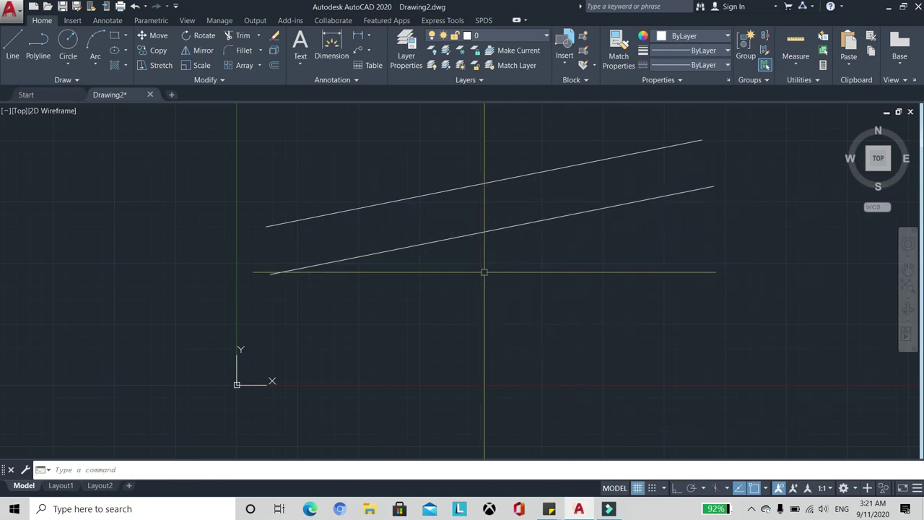
{"action": "left_click", "coordinate": [540, 242]}
{"action": "left_click", "coordinate": [380, 251]}
{"action": "scroll", "coordinate": [423, 239], "scroll_direction": "down", "scroll_amount": 2}
{"action": "scroll", "coordinate": [419, 241], "scroll_direction": "up", "scroll_amount": 2}
{"action": "key", "text": "Escape"}
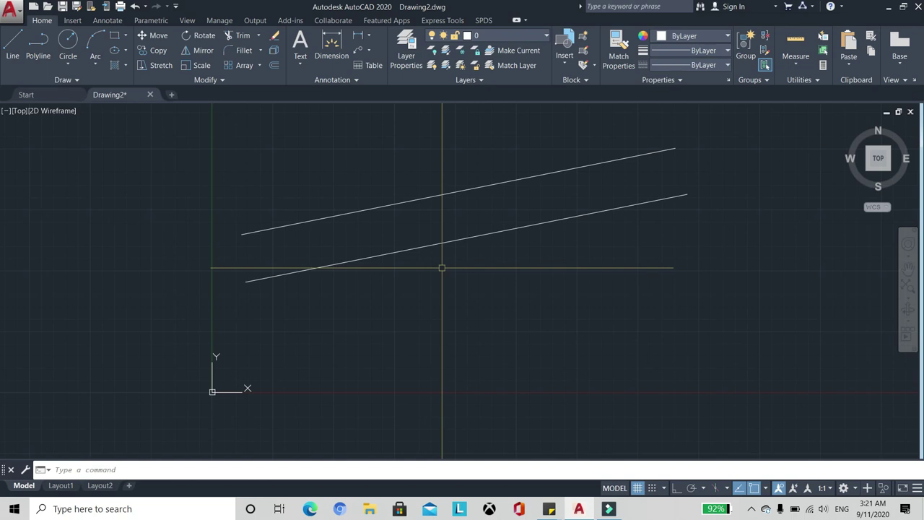
With Ortho on, draw a horizontal line 10 units long below the slanted lines
{"action": "left_click", "coordinate": [676, 489]}
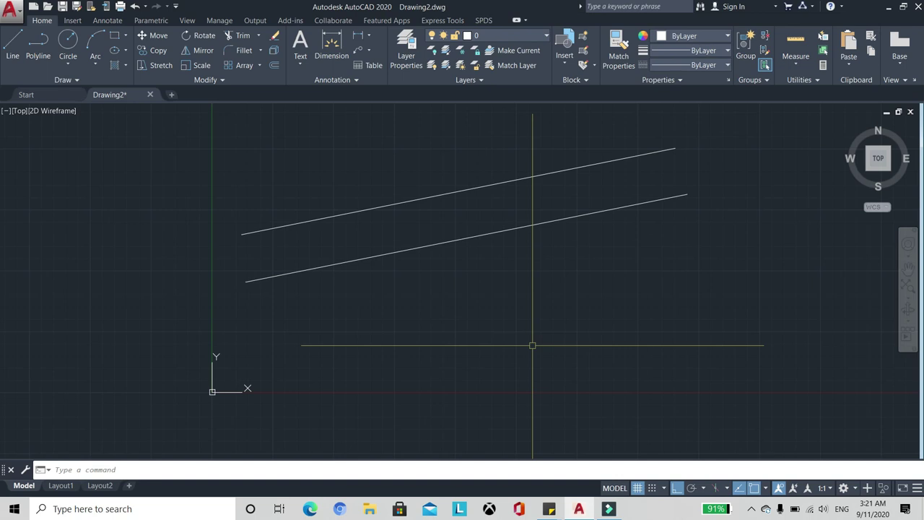
{"action": "type", "text": "l"}
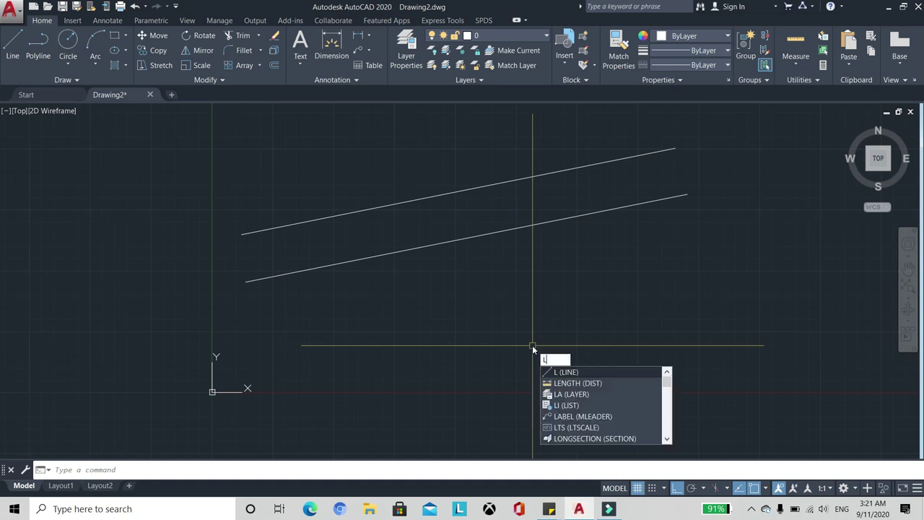
{"action": "key", "text": "Return"}
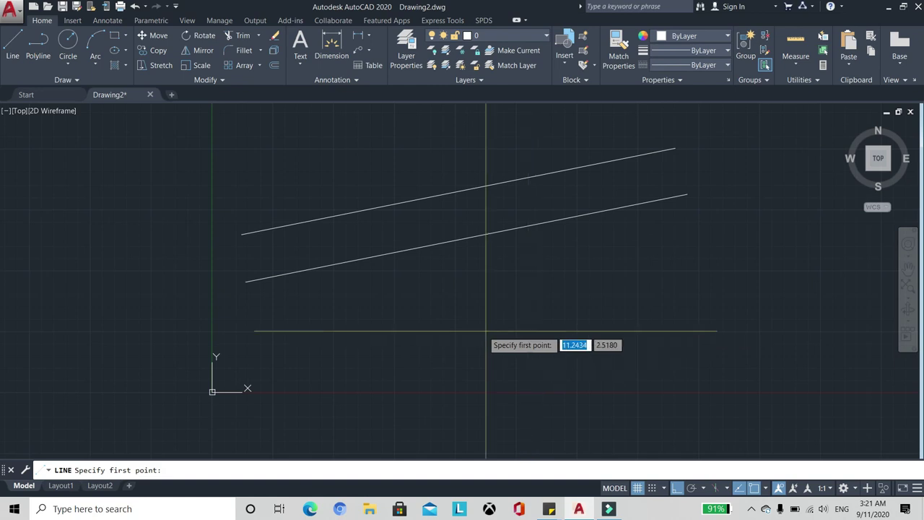
{"action": "left_click", "coordinate": [280, 333]}
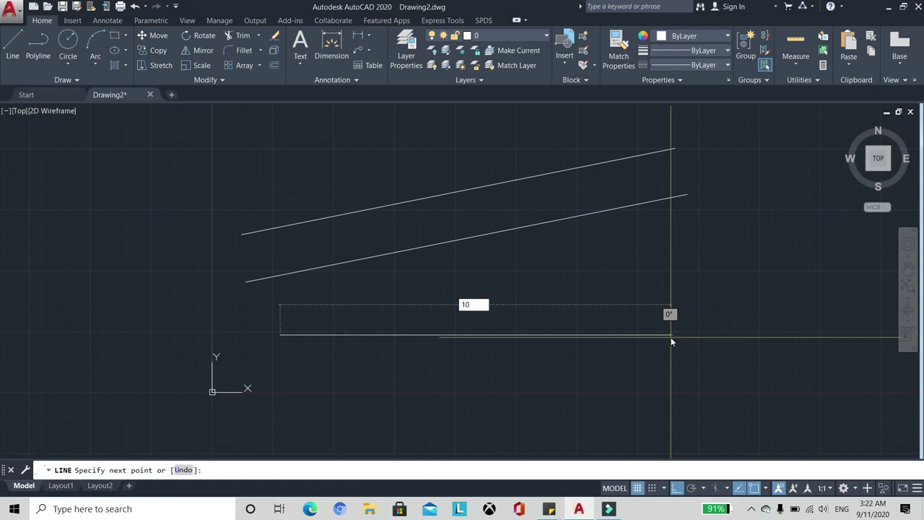
{"action": "key", "text": "Return"}
{"action": "scroll", "coordinate": [420, 344], "scroll_direction": "down", "scroll_amount": 2}
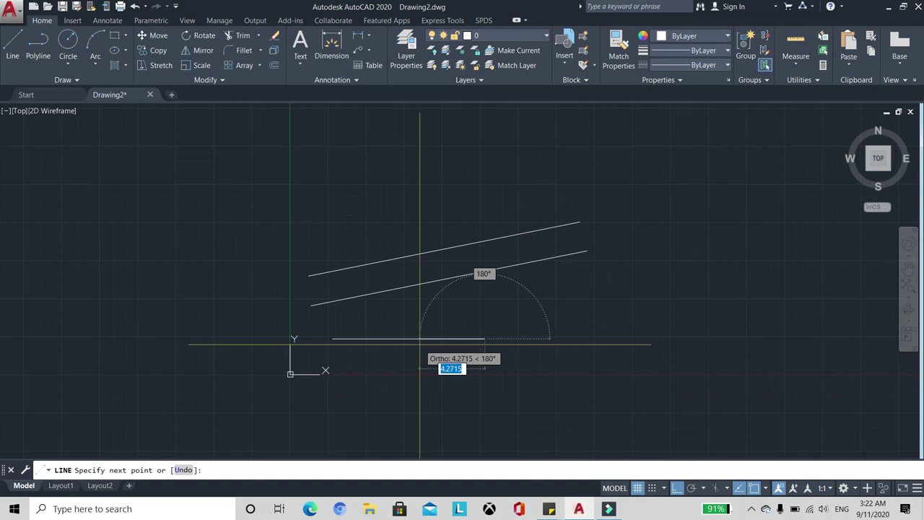
{"action": "key", "text": "Escape"}
{"action": "scroll", "coordinate": [433, 367], "scroll_direction": "up", "scroll_amount": 4}
Window-select the new horizontal line to check it
{"action": "left_click", "coordinate": [415, 322]}
{"action": "left_click", "coordinate": [349, 251]}
{"action": "scroll", "coordinate": [392, 268], "scroll_direction": "down", "scroll_amount": 2}
{"action": "scroll", "coordinate": [307, 270], "scroll_direction": "up", "scroll_amount": 2}
{"action": "scroll", "coordinate": [408, 269], "scroll_direction": "down", "scroll_amount": 2}
{"action": "scroll", "coordinate": [407, 267], "scroll_direction": "up", "scroll_amount": 2}
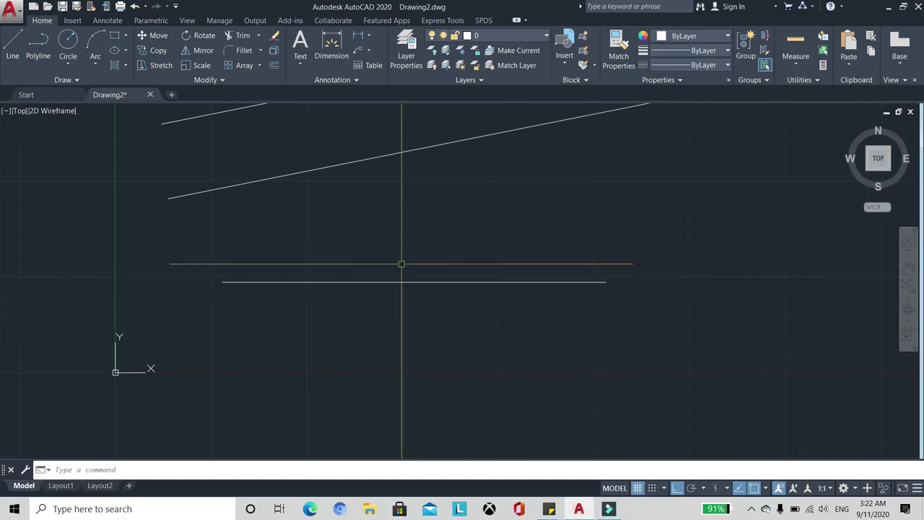
Measure the horizontal line endpoint to endpoint with DIST, confirming 10.0000 units
{"action": "type", "text": "i"}
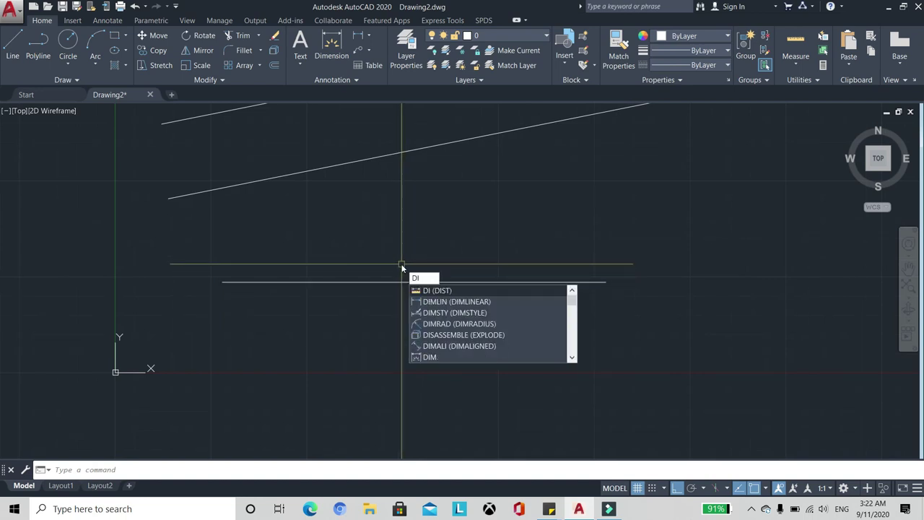
{"action": "key", "text": "Return"}
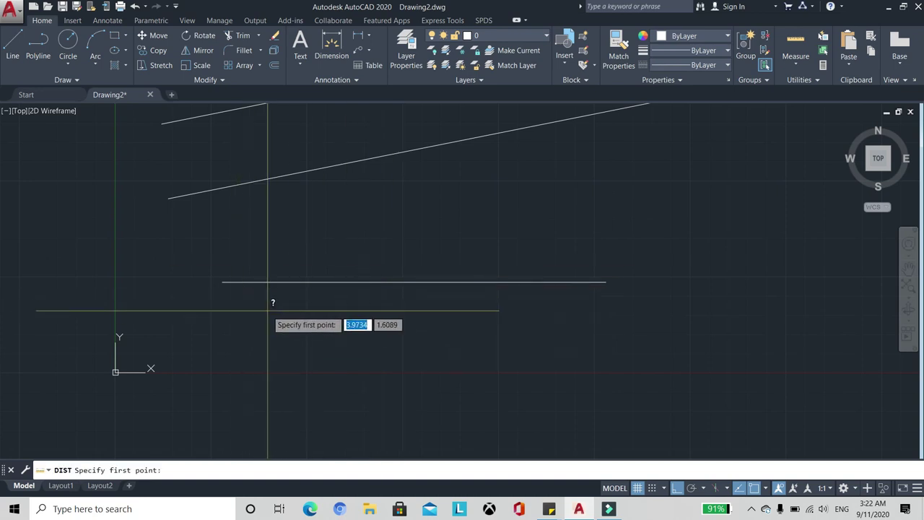
{"action": "left_click", "coordinate": [223, 281]}
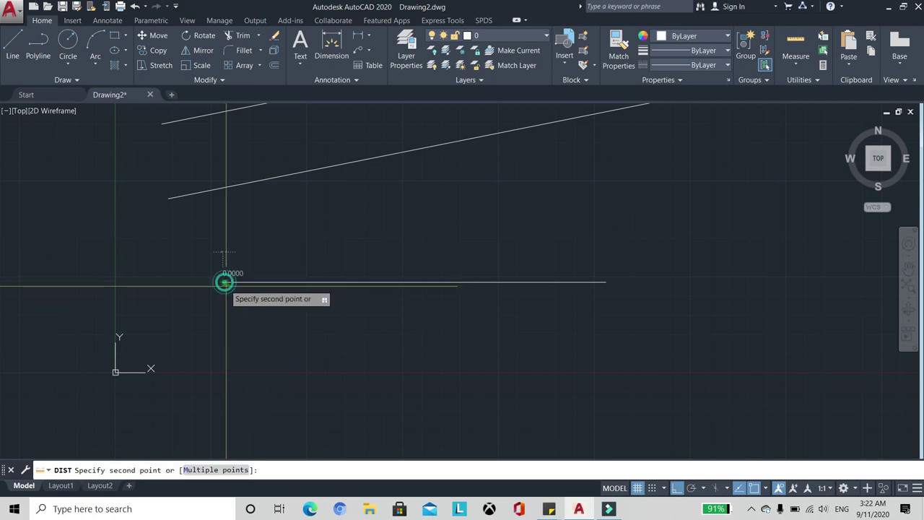
{"action": "left_click", "coordinate": [605, 282]}
{"action": "scroll", "coordinate": [553, 305], "scroll_direction": "down", "scroll_amount": 2}
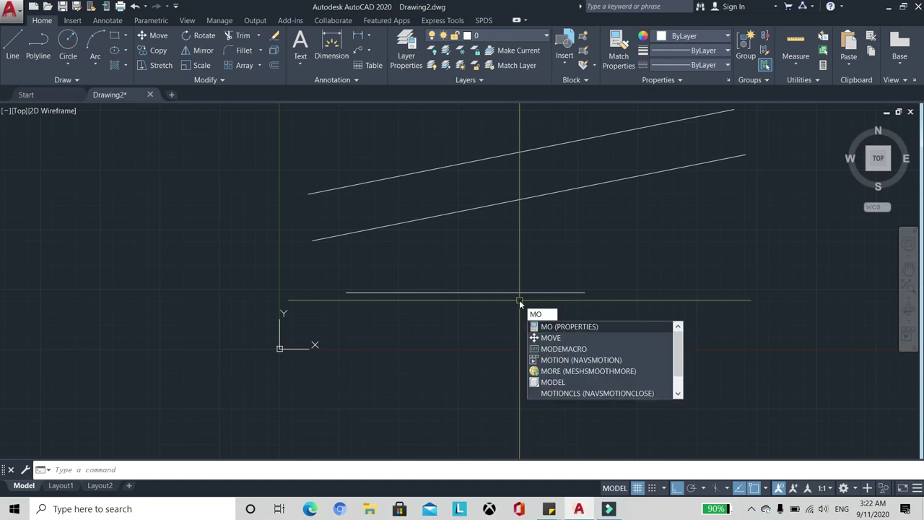
{"action": "key", "text": "Return"}
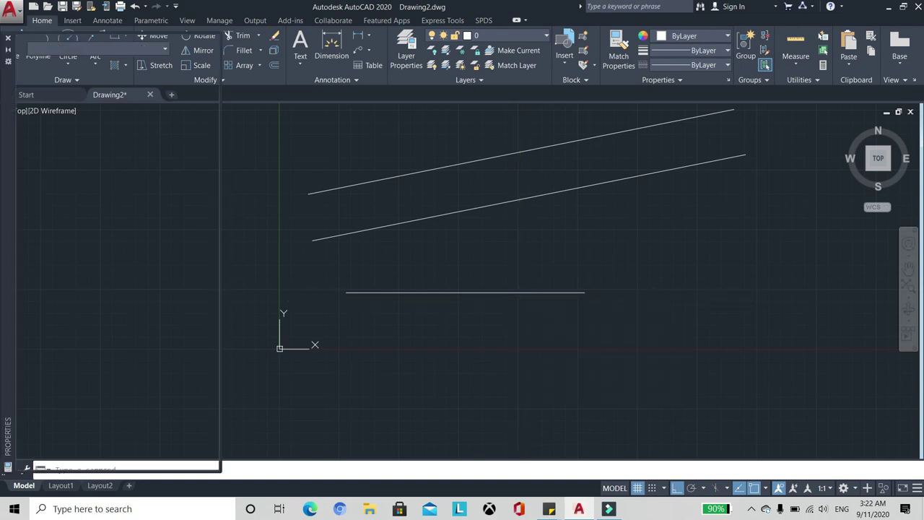
{"action": "left_click", "coordinate": [436, 293]}
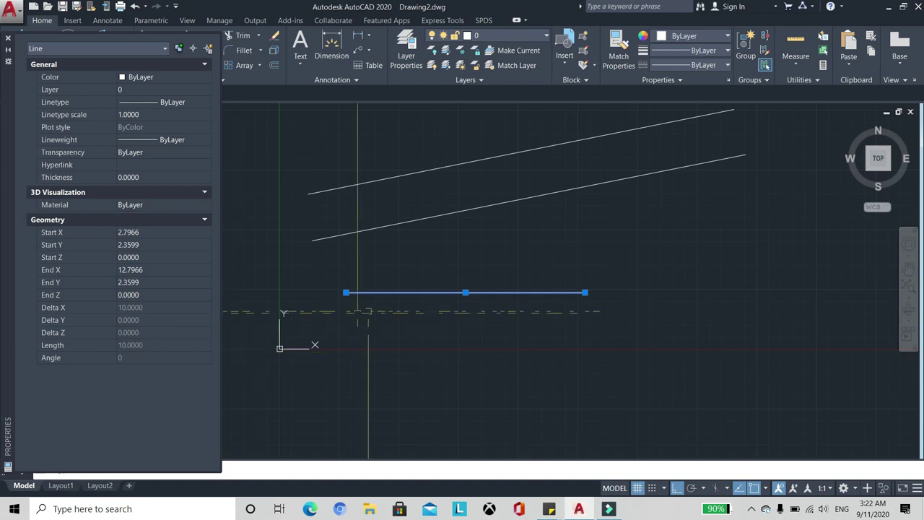
{"action": "key", "text": "Escape"}
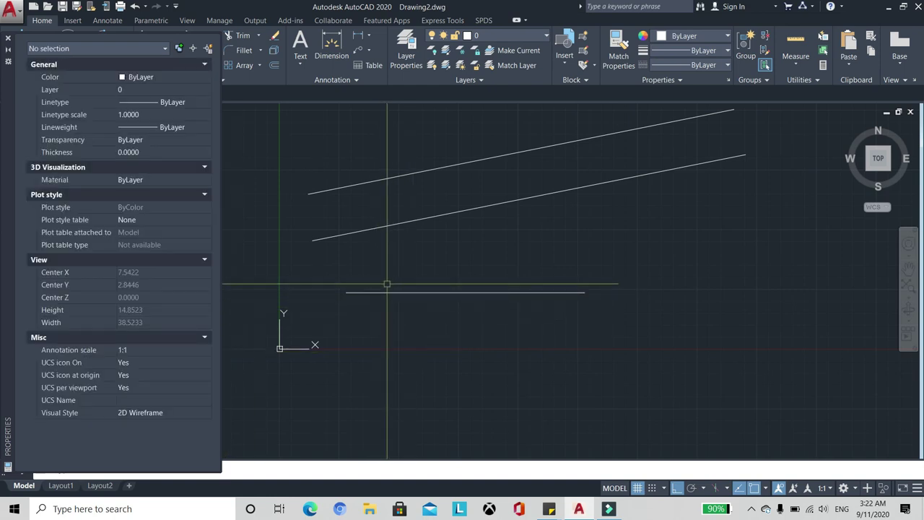
{"action": "key", "text": "ctrl+1"}
{"action": "scroll", "coordinate": [486, 207], "scroll_direction": "down", "scroll_amount": 2}
{"action": "scroll", "coordinate": [359, 261], "scroll_direction": "up", "scroll_amount": 2}
{"action": "middle_click_drag", "start_coordinate": [390, 231], "coordinate": [311, 237]}
{"action": "scroll", "coordinate": [186, 231], "scroll_direction": "down", "scroll_amount": 3}
{"action": "scroll", "coordinate": [303, 226], "scroll_direction": "up", "scroll_amount": 2}
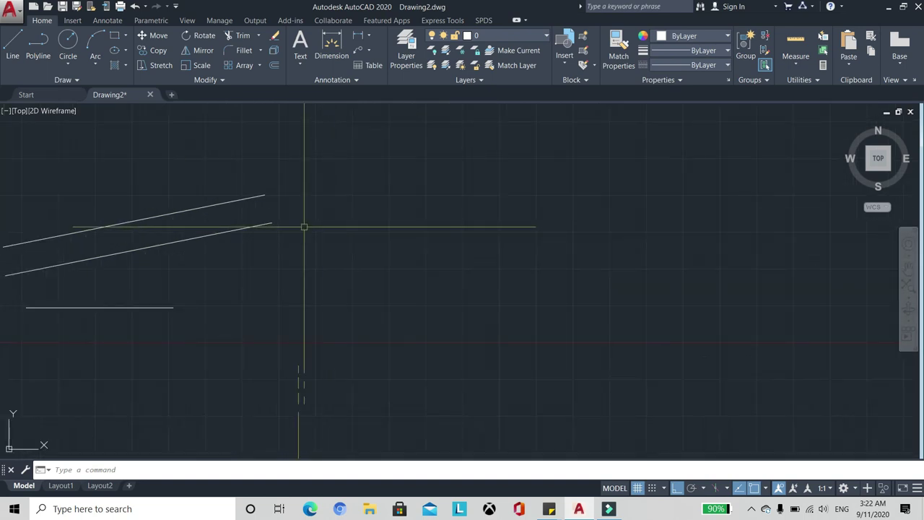
With Ortho off, draw an open four-vertex, three-segment polyline right of the lines
{"action": "left_click", "coordinate": [39, 56]}
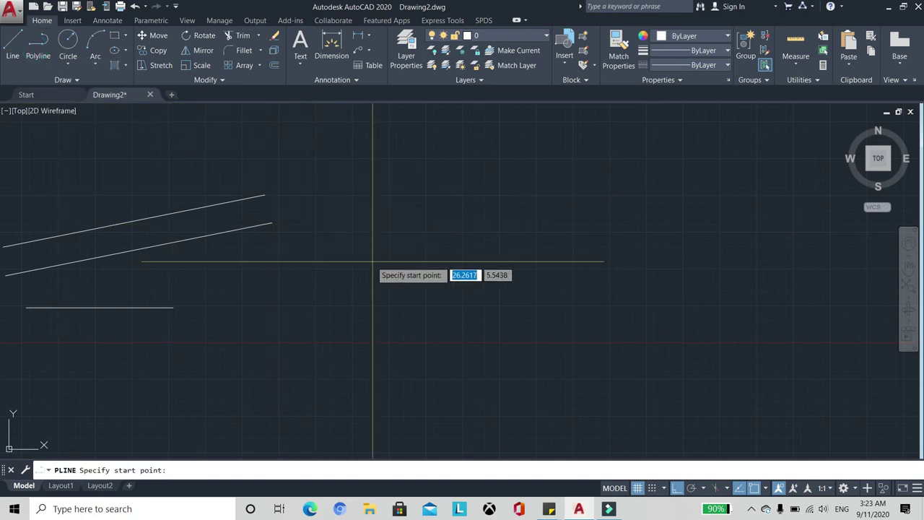
{"action": "scroll", "coordinate": [329, 231], "scroll_direction": "down", "scroll_amount": 2}
{"action": "scroll", "coordinate": [365, 247], "scroll_direction": "up", "scroll_amount": 2}
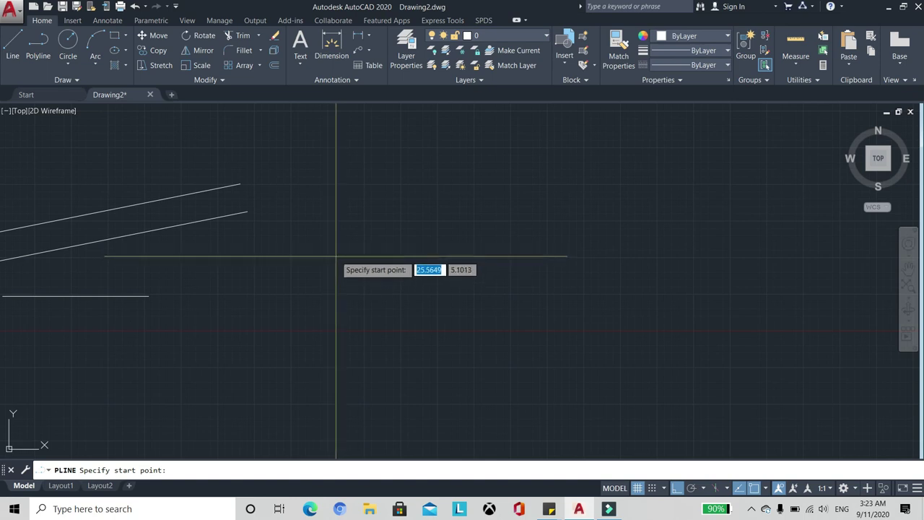
{"action": "key", "text": "F8"}
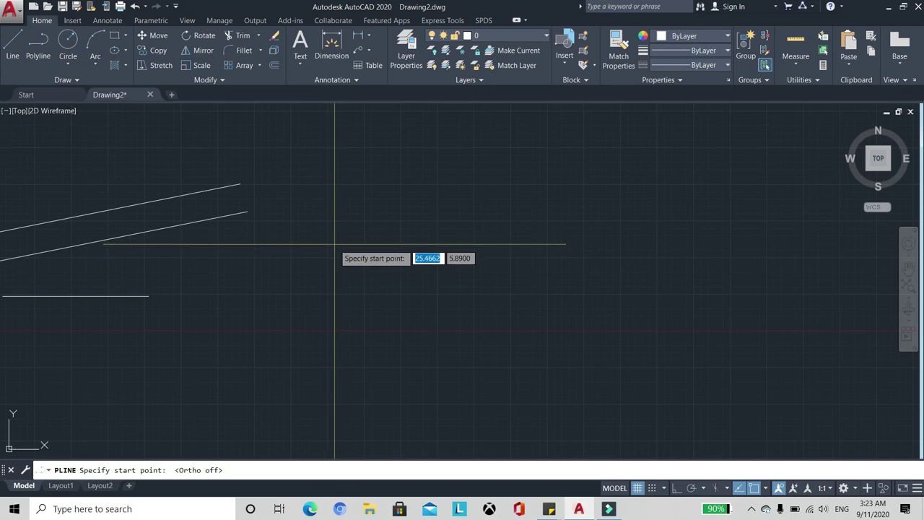
{"action": "left_click", "coordinate": [334, 244]}
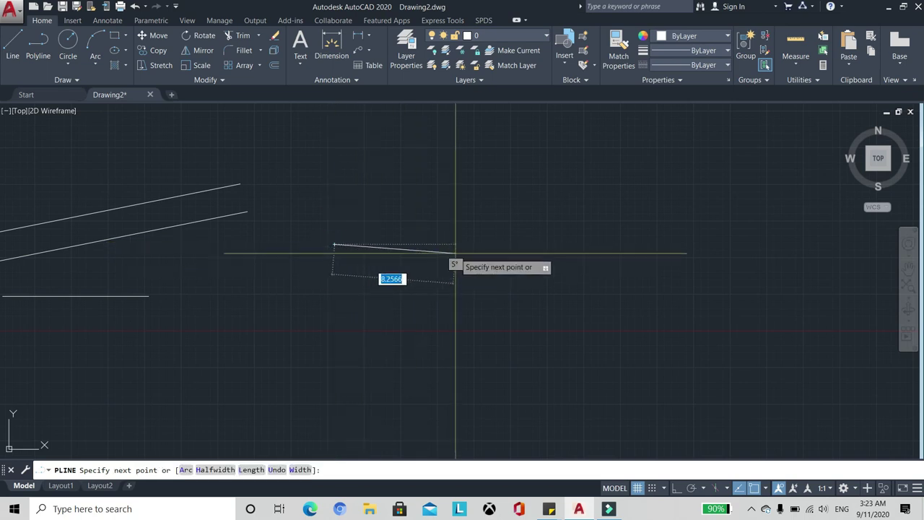
{"action": "left_click", "coordinate": [569, 150]}
{"action": "scroll", "coordinate": [513, 205], "scroll_direction": "down", "scroll_amount": 2}
{"action": "scroll", "coordinate": [544, 207], "scroll_direction": "up", "scroll_amount": 2}
{"action": "left_click", "coordinate": [556, 229]}
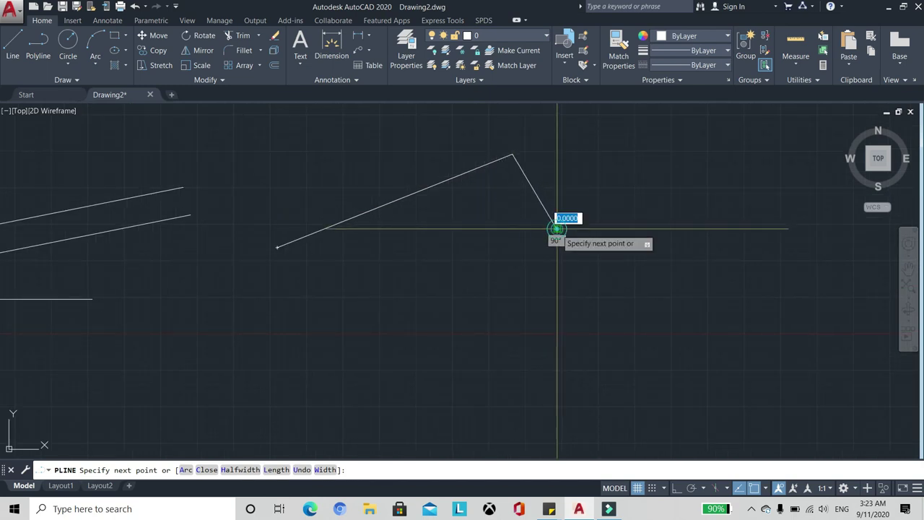
{"action": "left_click", "coordinate": [402, 289]}
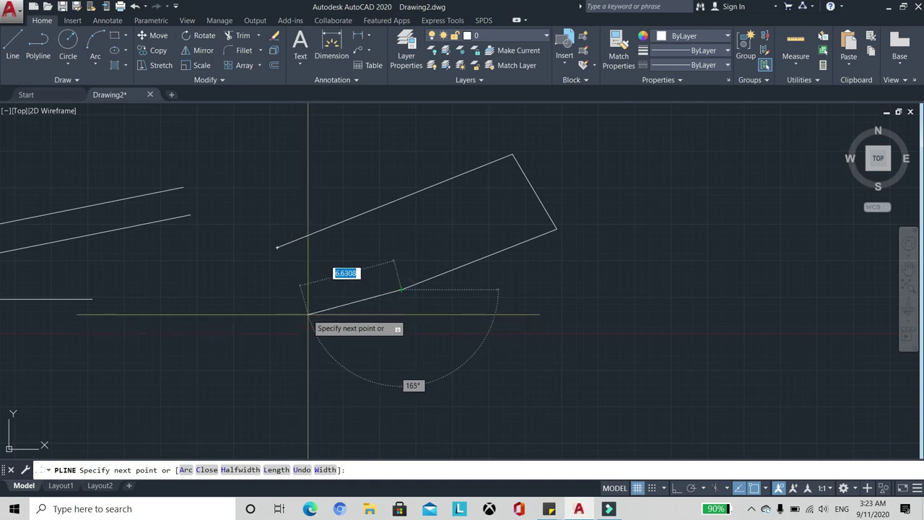
{"action": "key", "text": "Escape"}
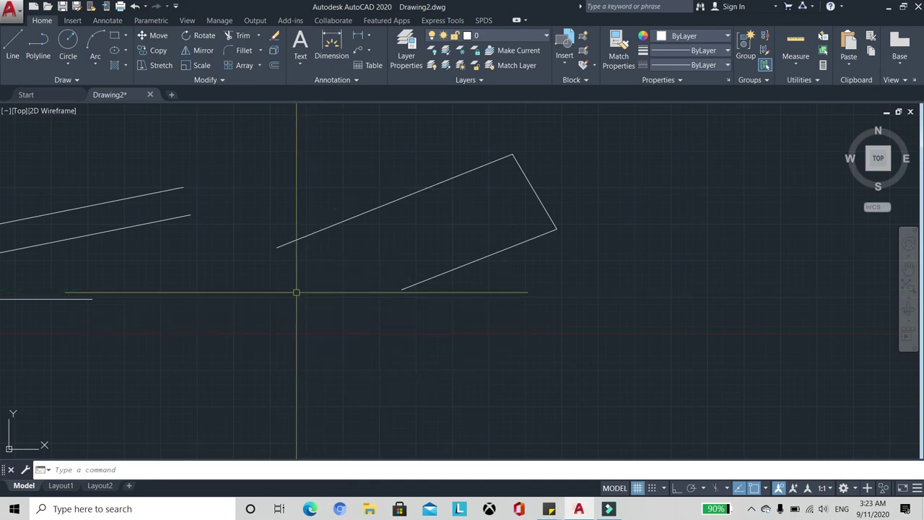
Select the polyline to show it is a single object, then deselect it
{"action": "left_click", "coordinate": [366, 214]}
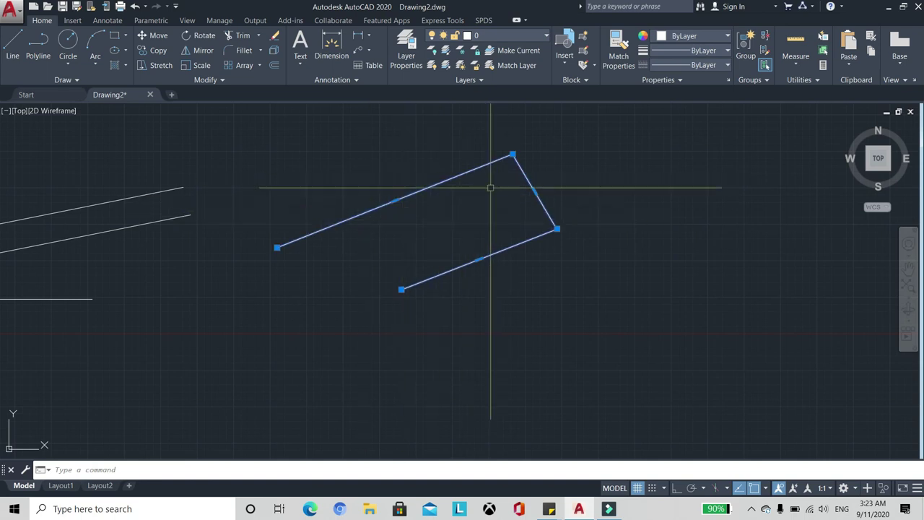
{"action": "mouse_move", "coordinate": [387, 196]}
{"action": "middle_mouse_down"}
{"action": "mouse_move", "coordinate": [433, 198]}
{"action": "mouse_move", "coordinate": [274, 206]}
{"action": "mouse_move", "coordinate": [433, 214]}
{"action": "middle_mouse_up"}
{"action": "middle_click_drag", "start_coordinate": [602, 159], "coordinate": [478, 180]}
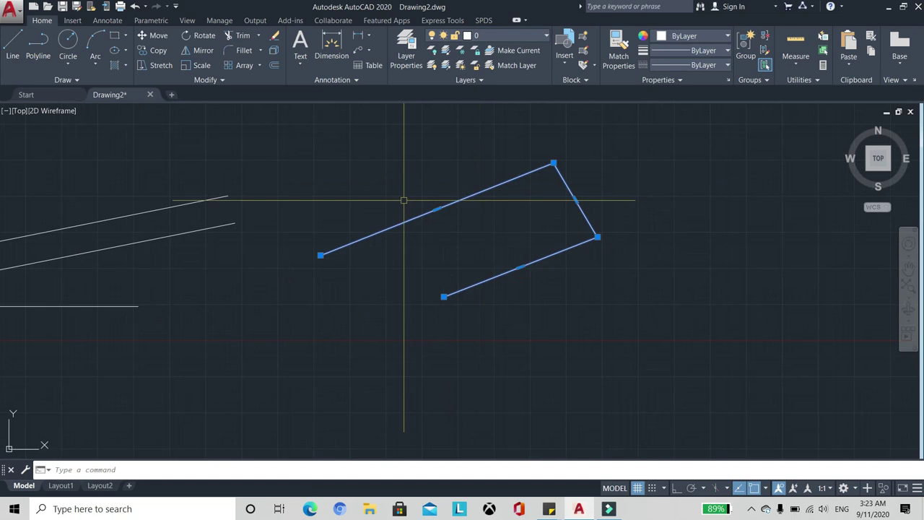
{"action": "key", "text": "Escape"}
{"action": "middle_click_drag", "start_coordinate": [69, 216], "coordinate": [120, 214]}
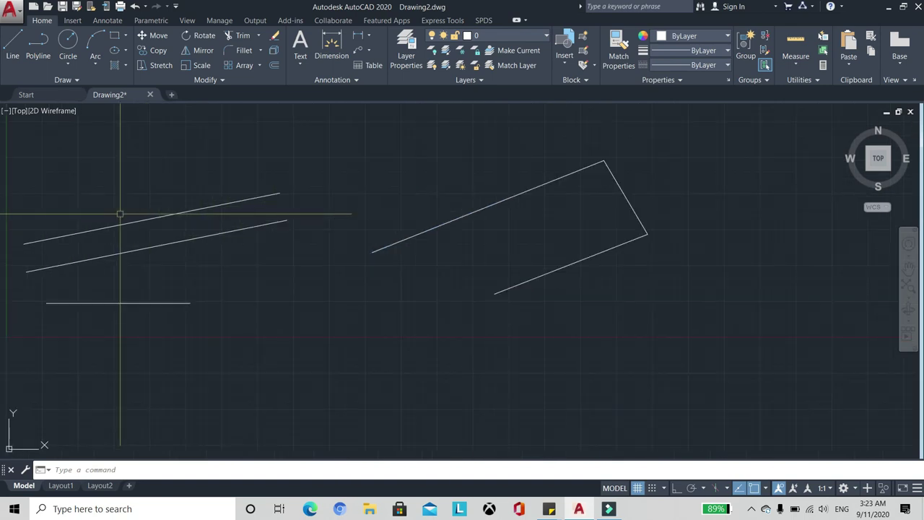
{"action": "scroll", "coordinate": [295, 182], "scroll_direction": "down", "scroll_amount": 2}
Draw a zigzag of separate line segments across the top of the drawing
{"action": "type", "text": "l"}
{"action": "key", "text": "Return"}
{"action": "scroll", "coordinate": [238, 182], "scroll_direction": "up", "scroll_amount": 2}
{"action": "left_click", "coordinate": [228, 179]}
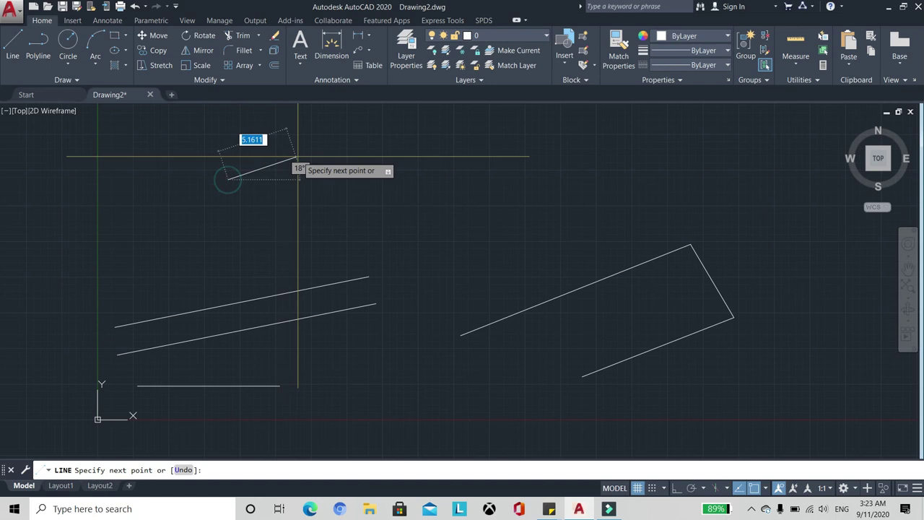
{"action": "left_click", "coordinate": [350, 144]}
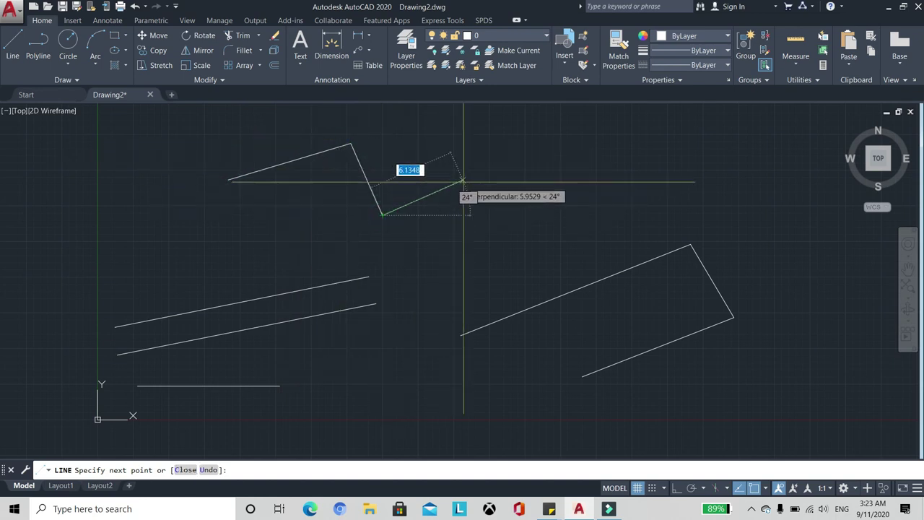
{"action": "left_click", "coordinate": [506, 175]}
{"action": "key", "text": "Return"}
Select one zigzag segment, then the polyline, to compare separate lines with a single object
{"action": "left_click", "coordinate": [309, 155]}
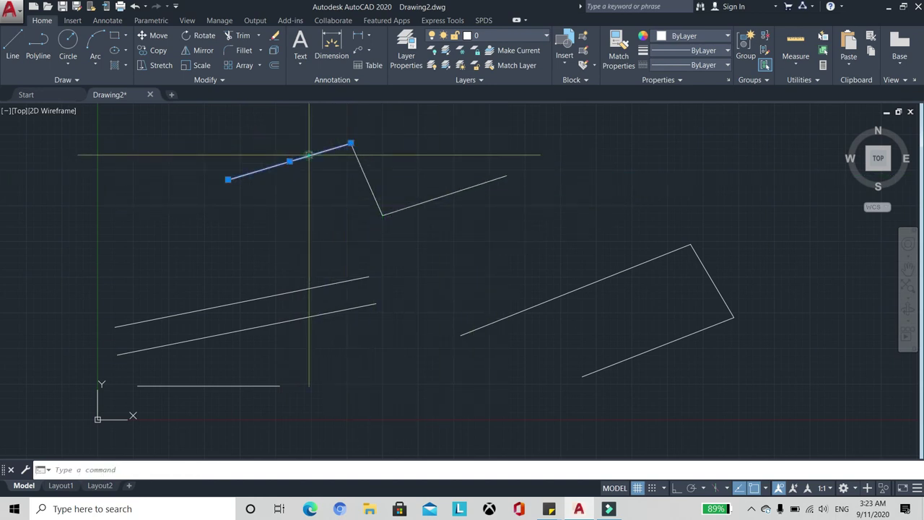
{"action": "key", "text": "Escape"}
{"action": "left_click", "coordinate": [371, 185]}
{"action": "left_click", "coordinate": [361, 175]}
{"action": "left_click", "coordinate": [550, 300]}
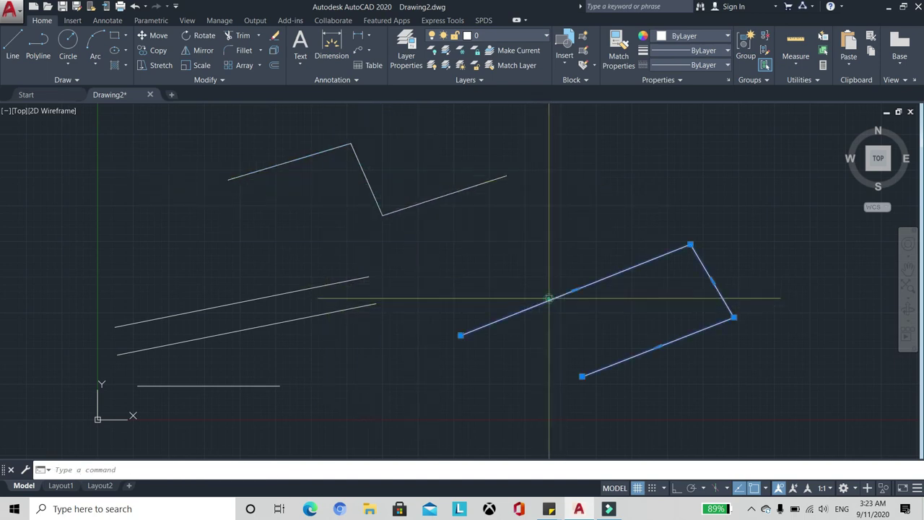
{"action": "scroll", "coordinate": [494, 284], "scroll_direction": "down", "scroll_amount": 2}
{"action": "scroll", "coordinate": [493, 284], "scroll_direction": "up", "scroll_amount": 2}
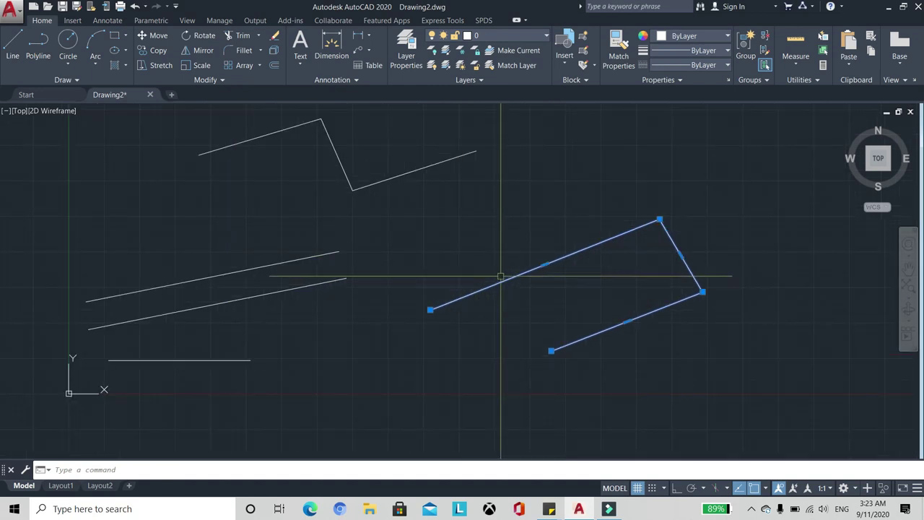
{"action": "key", "text": "Escape"}
{"action": "scroll", "coordinate": [478, 238], "scroll_direction": "down", "scroll_amount": 2}
{"action": "scroll", "coordinate": [462, 236], "scroll_direction": "up", "scroll_amount": 2}
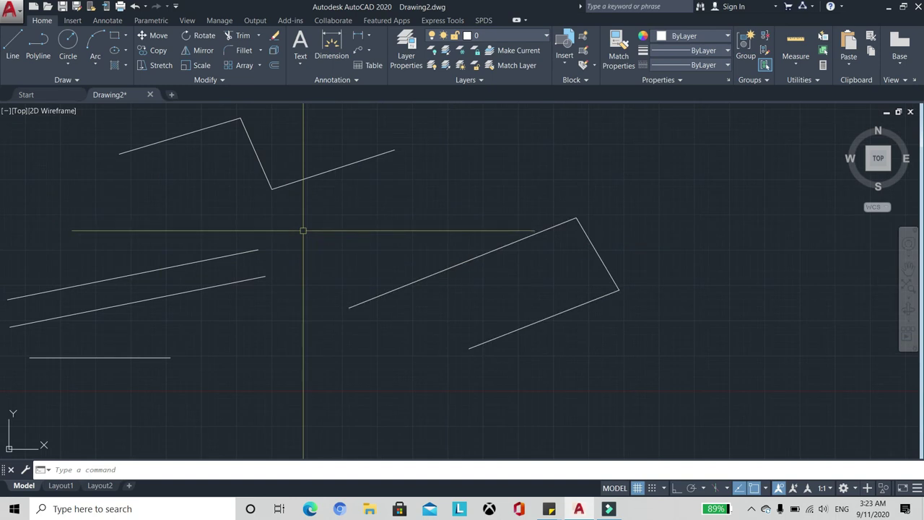
{"action": "scroll", "coordinate": [433, 231], "scroll_direction": "down", "scroll_amount": 2}
{"action": "scroll", "coordinate": [433, 223], "scroll_direction": "up", "scroll_amount": 2}
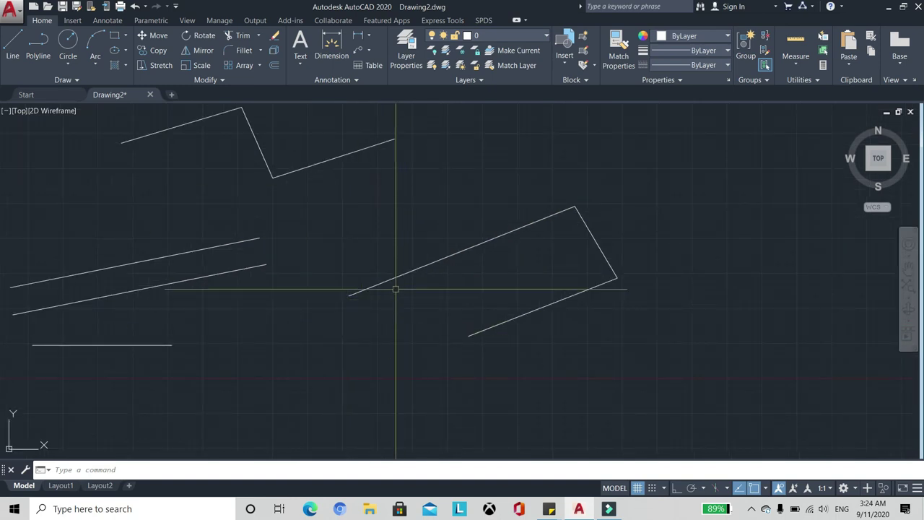
{"action": "scroll", "coordinate": [375, 404], "scroll_direction": "down", "scroll_amount": 2}
{"action": "scroll", "coordinate": [400, 385], "scroll_direction": "up", "scroll_amount": 2}
{"action": "scroll", "coordinate": [394, 315], "scroll_direction": "down", "scroll_amount": 2}
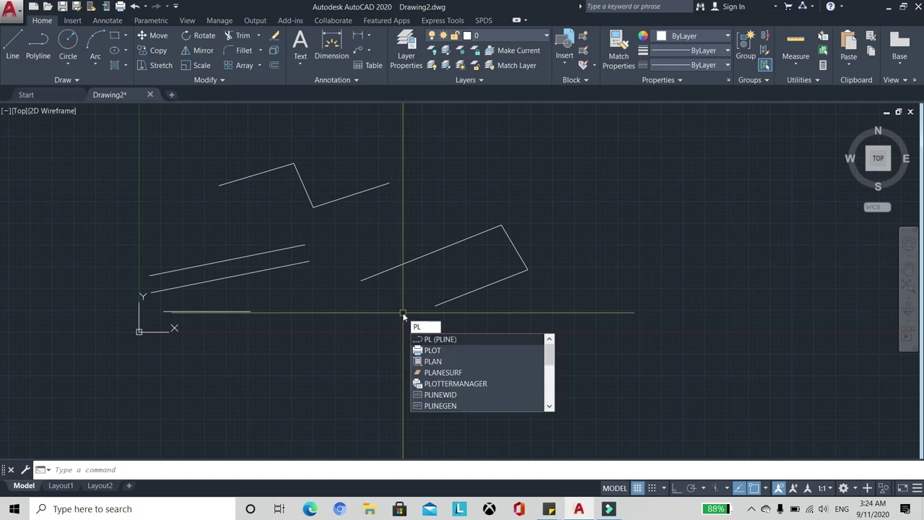
Draw a five-segment freehand zigzag polyline at the upper right
{"action": "key", "text": "Return"}
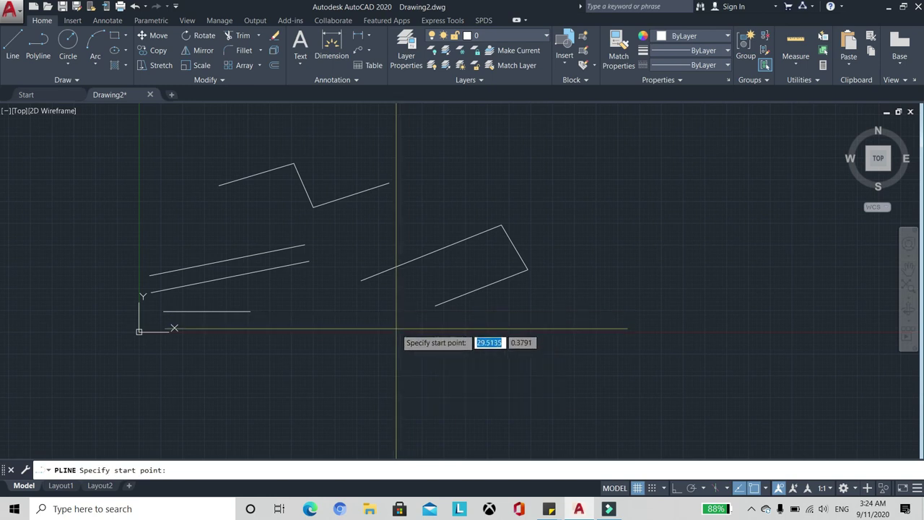
{"action": "scroll", "coordinate": [466, 192], "scroll_direction": "up", "scroll_amount": 5}
{"action": "scroll", "coordinate": [419, 275], "scroll_direction": "down", "scroll_amount": 5}
{"action": "scroll", "coordinate": [344, 253], "scroll_direction": "up", "scroll_amount": 2}
{"action": "scroll", "coordinate": [341, 222], "scroll_direction": "up", "scroll_amount": 2}
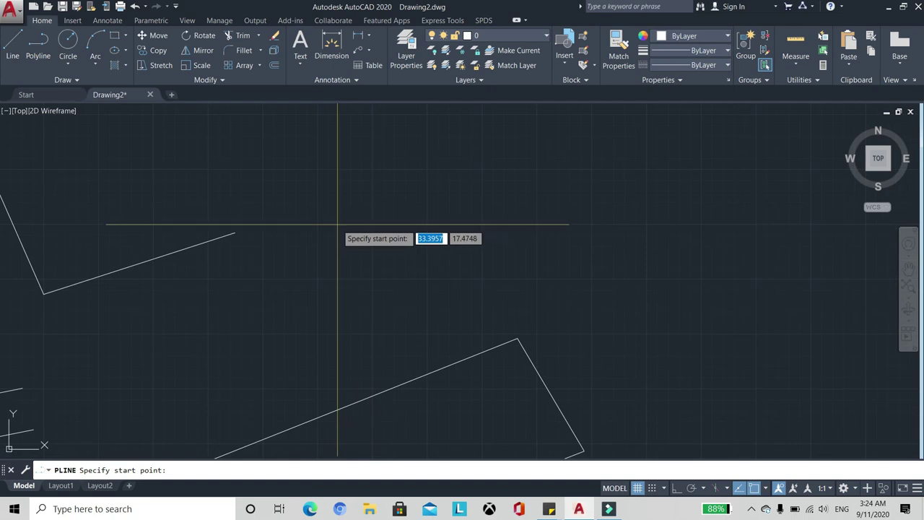
{"action": "left_click", "coordinate": [336, 221]}
{"action": "scroll", "coordinate": [349, 223], "scroll_direction": "down", "scroll_amount": 2}
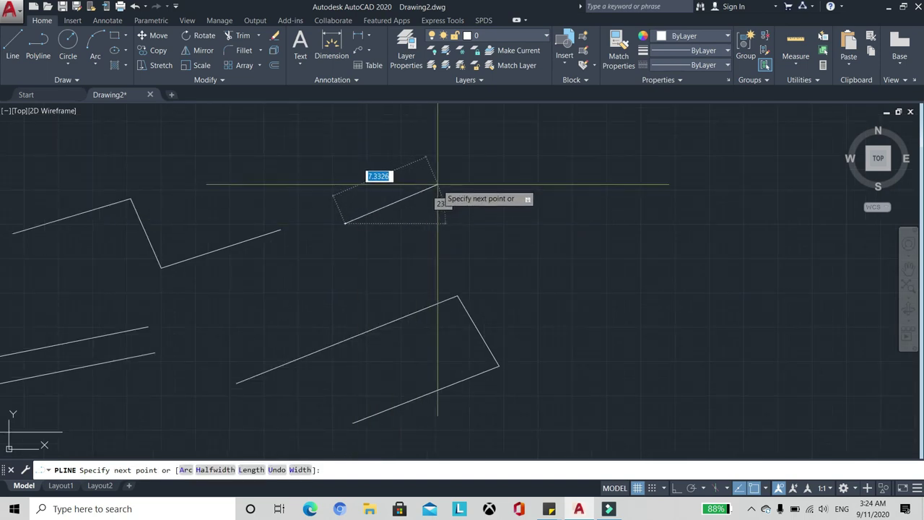
{"action": "left_click", "coordinate": [436, 186]}
{"action": "left_click", "coordinate": [469, 236]}
{"action": "left_click", "coordinate": [539, 202]}
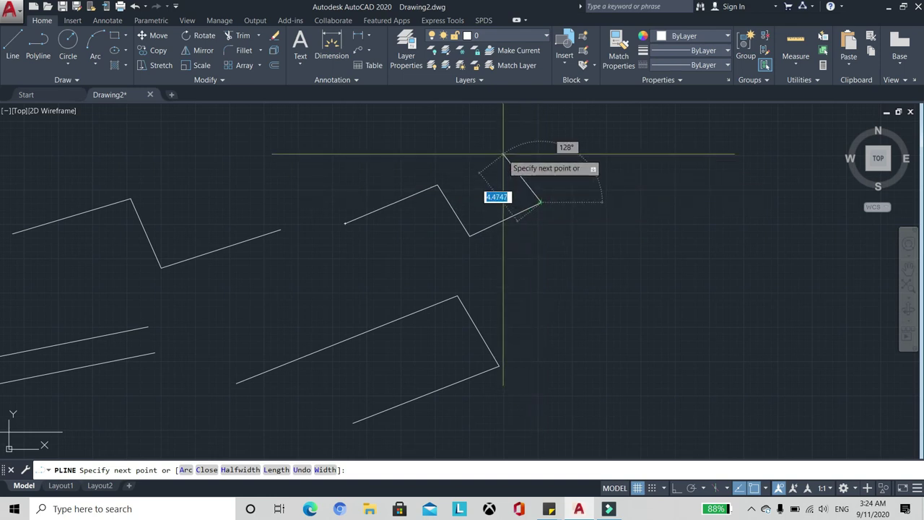
{"action": "left_click", "coordinate": [510, 150]}
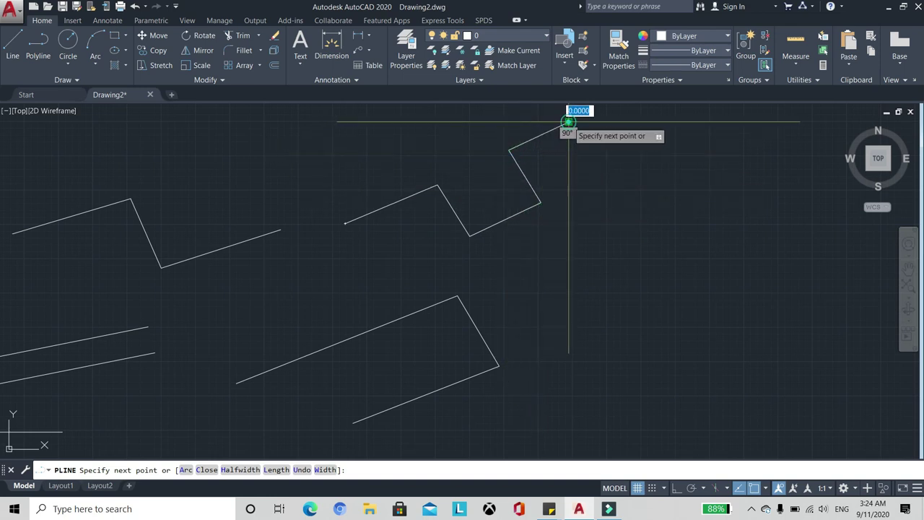
{"action": "left_click", "coordinate": [568, 122]}
{"action": "middle_click_drag", "start_coordinate": [449, 221], "coordinate": [431, 231]}
{"action": "key", "text": "Return"}
Window-select the new zigzag polyline to check it, then clear the selection
{"action": "left_click", "coordinate": [466, 200]}
{"action": "left_click", "coordinate": [402, 216]}
{"action": "scroll", "coordinate": [400, 209], "scroll_direction": "down", "scroll_amount": 2}
{"action": "scroll", "coordinate": [427, 181], "scroll_direction": "up", "scroll_amount": 2}
{"action": "scroll", "coordinate": [427, 182], "scroll_direction": "down", "scroll_amount": 4}
{"action": "key", "text": "Escape"}
{"action": "scroll", "coordinate": [415, 191], "scroll_direction": "up", "scroll_amount": 2}
{"action": "middle_click_drag", "start_coordinate": [411, 188], "coordinate": [413, 229]}
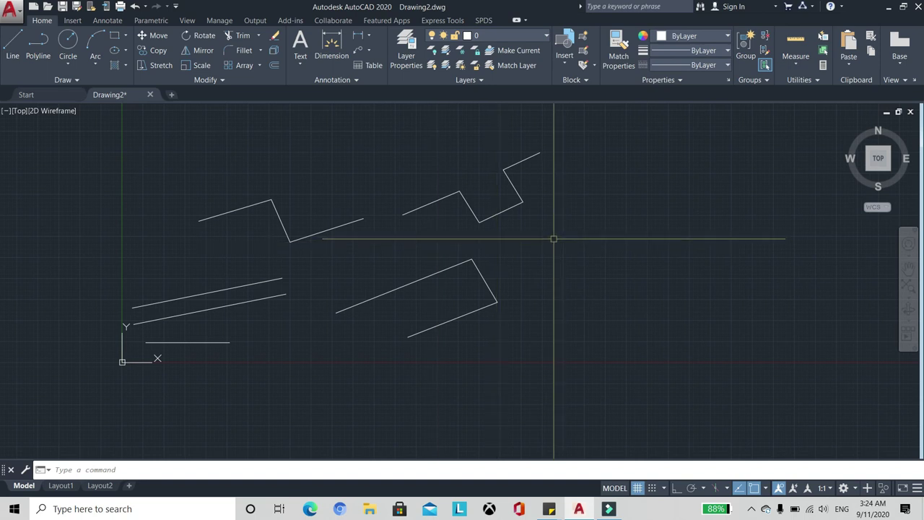
Turn on Ortho mode and pan the view to free some drawing space
{"action": "left_click", "coordinate": [677, 488]}
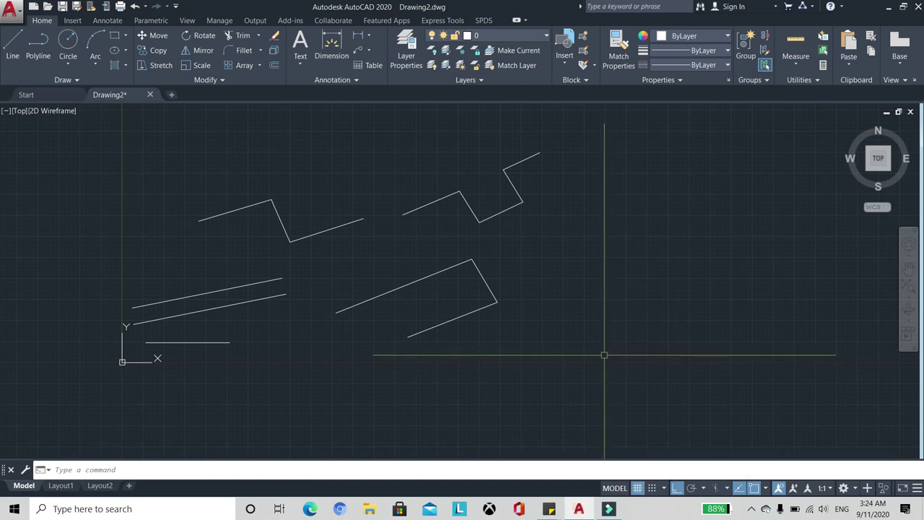
{"action": "scroll", "coordinate": [505, 354], "scroll_direction": "down", "scroll_amount": 2}
{"action": "scroll", "coordinate": [578, 303], "scroll_direction": "up", "scroll_amount": 2}
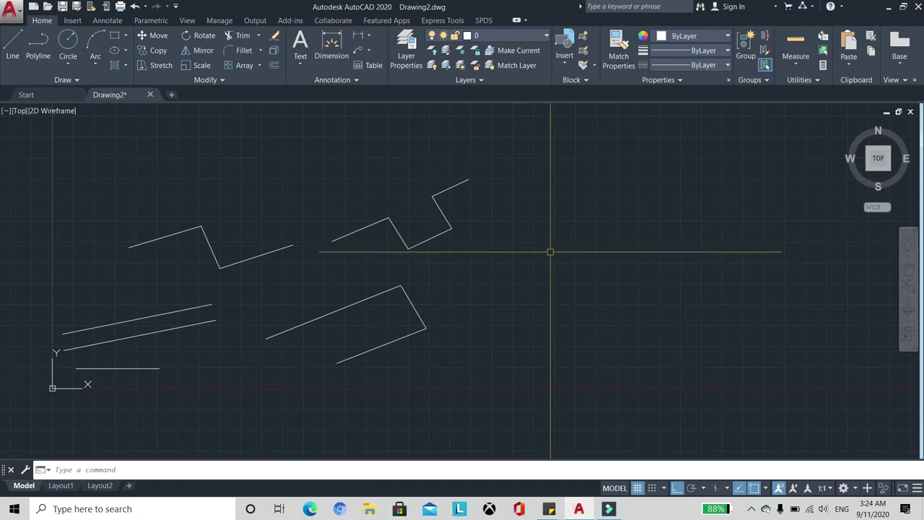
{"action": "middle_click_drag", "start_coordinate": [471, 247], "coordinate": [407, 237]}
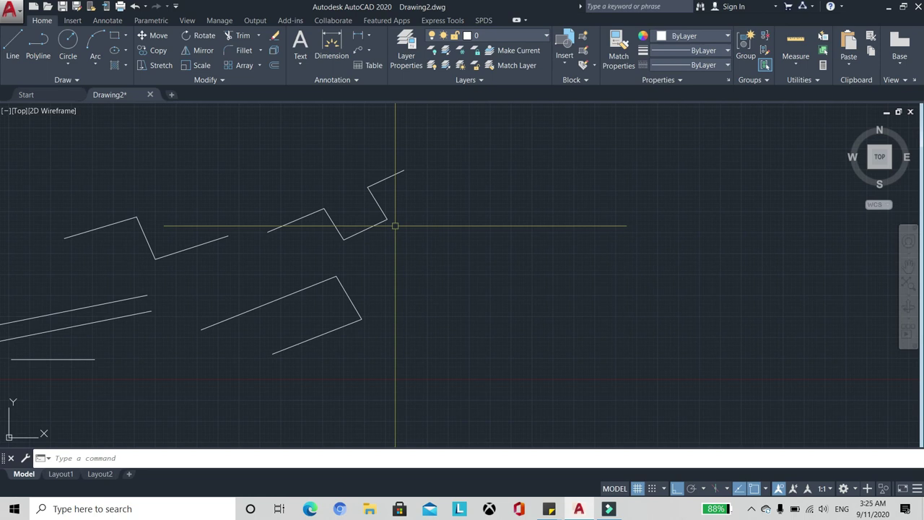
Start a polyline at a free point and draw its first segment 10 units down
{"action": "type", "text": "l"}
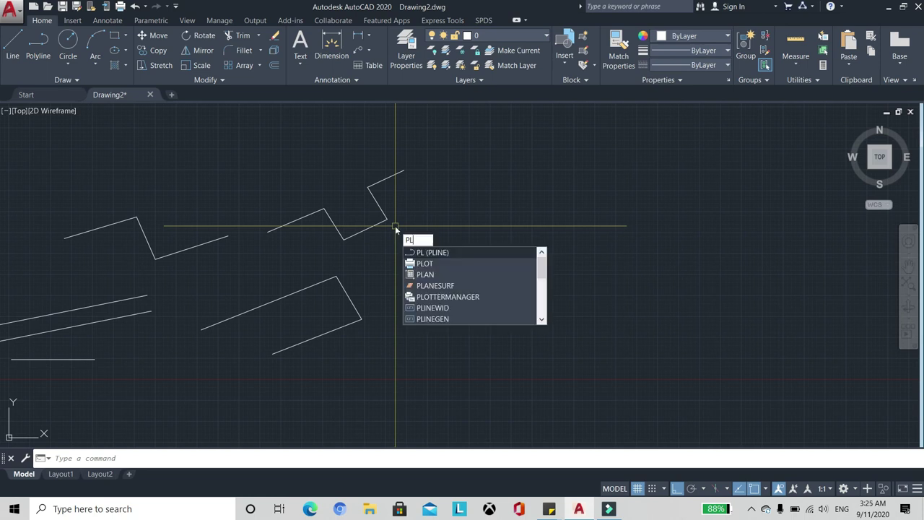
{"action": "key", "text": "Return"}
{"action": "scroll", "coordinate": [464, 247], "scroll_direction": "up", "scroll_amount": 2}
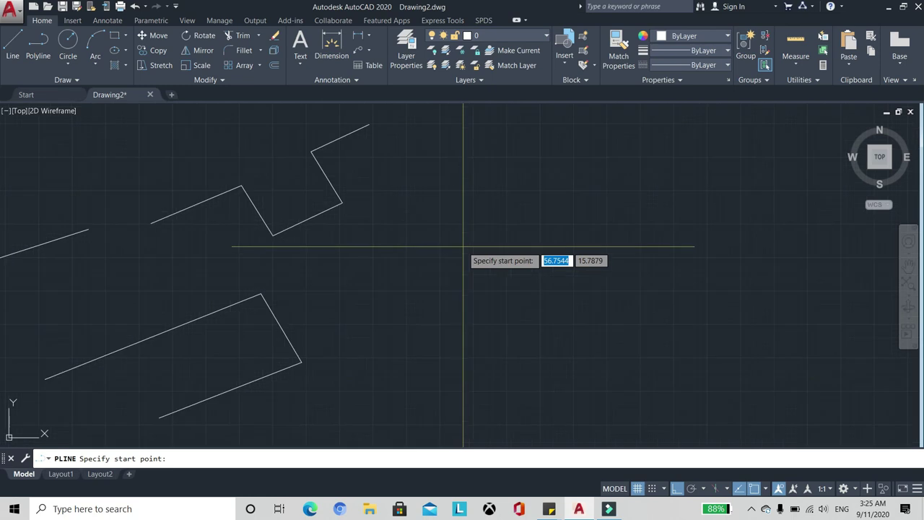
{"action": "left_click", "coordinate": [405, 233]}
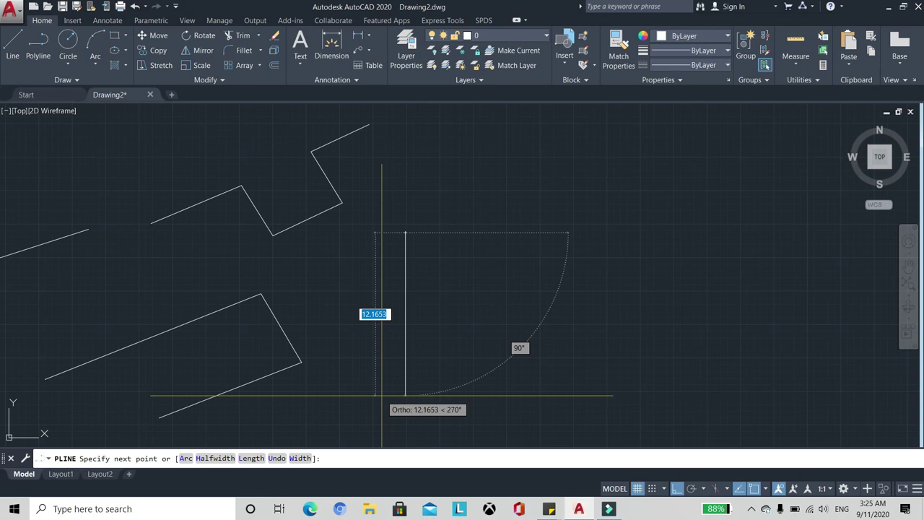
{"action": "type", "text": "1"}
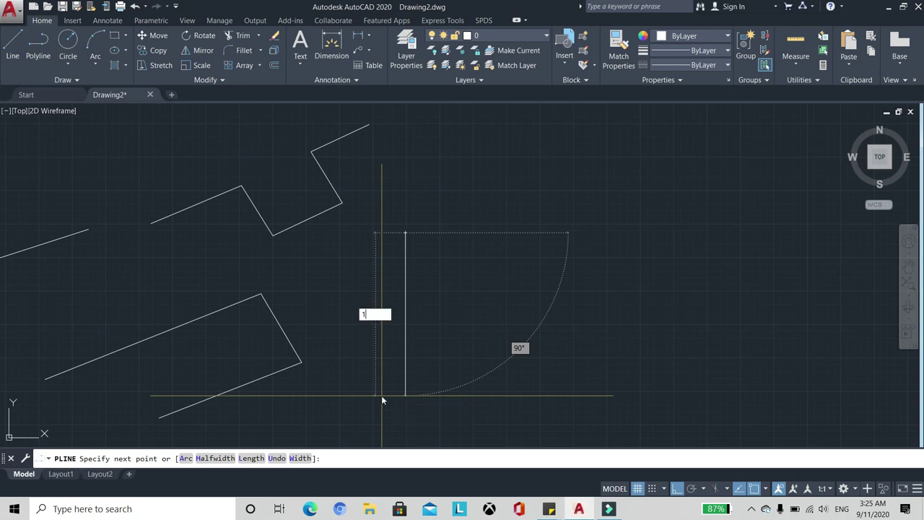
{"action": "type", "text": "0"}
{"action": "key", "text": "Return"}
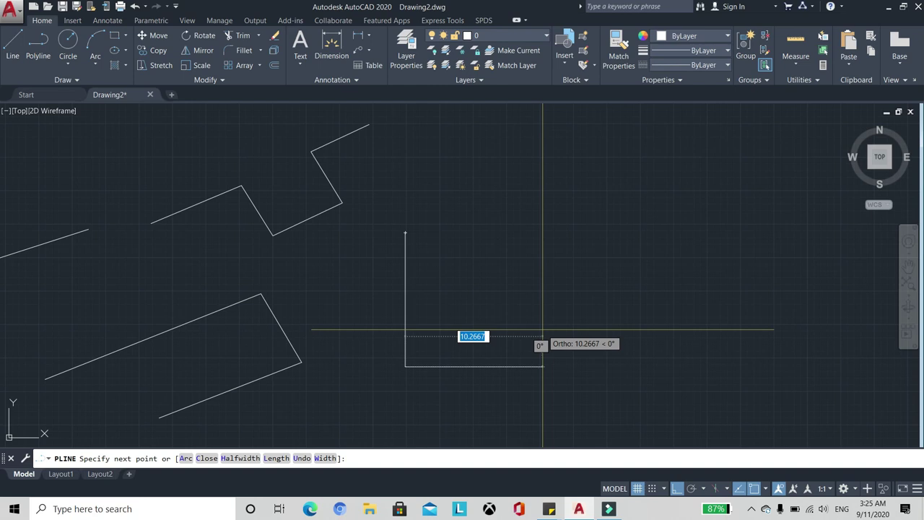
Add four 5-unit steps to the polyline (right, up, right, up), then finish it
{"action": "type", "text": "5"}
{"action": "key", "text": "Return"}
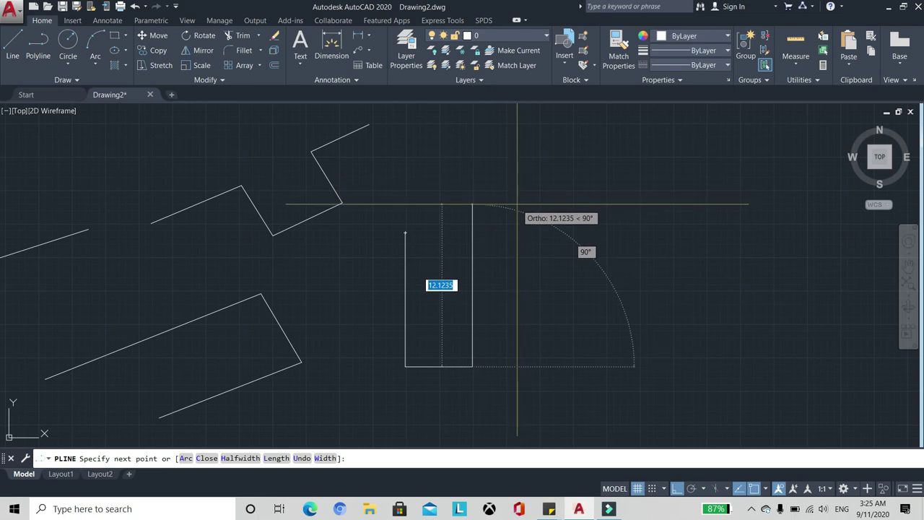
{"action": "type", "text": "5"}
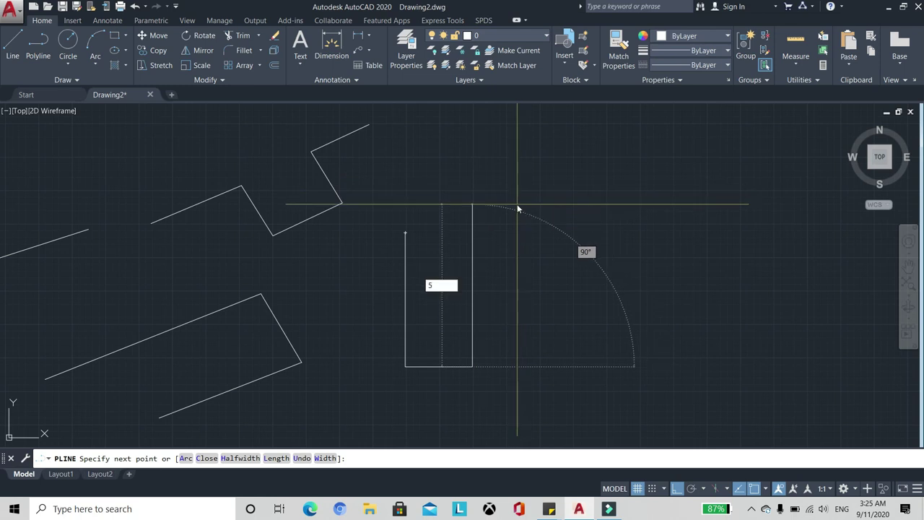
{"action": "key", "text": "Return"}
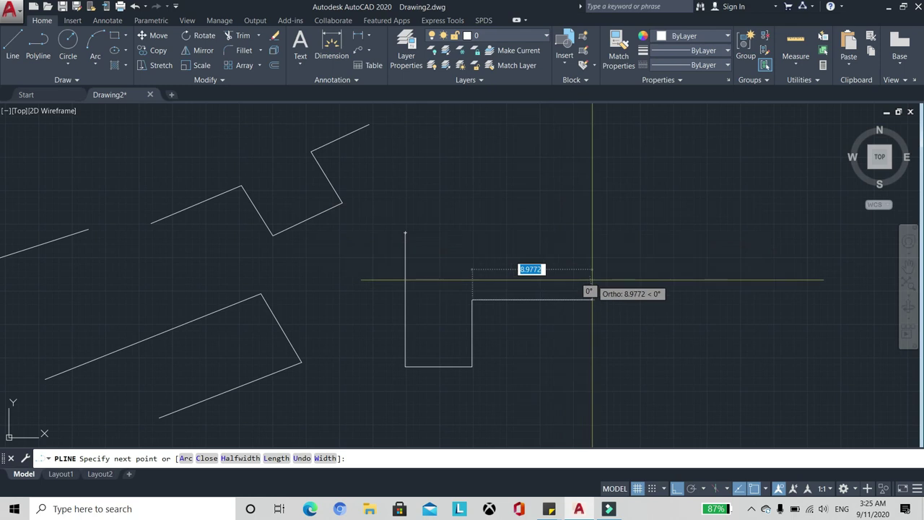
{"action": "type", "text": "5"}
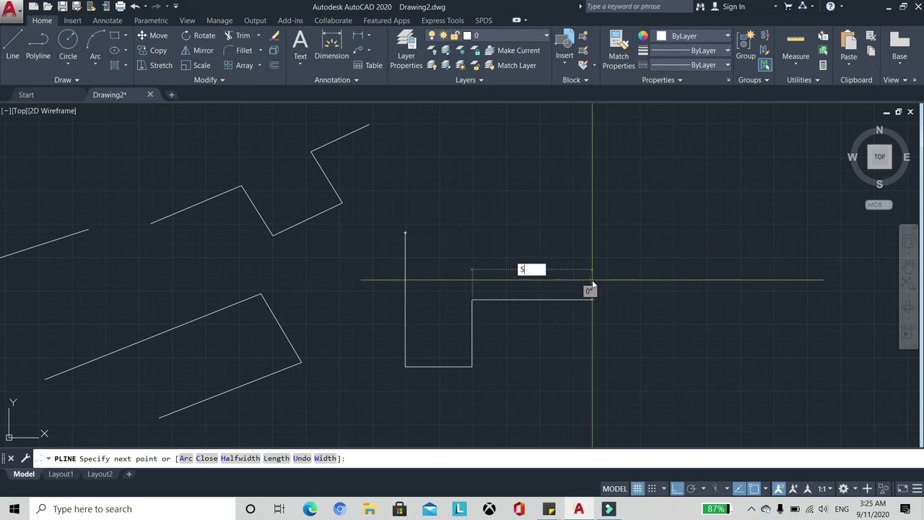
{"action": "key", "text": "Return"}
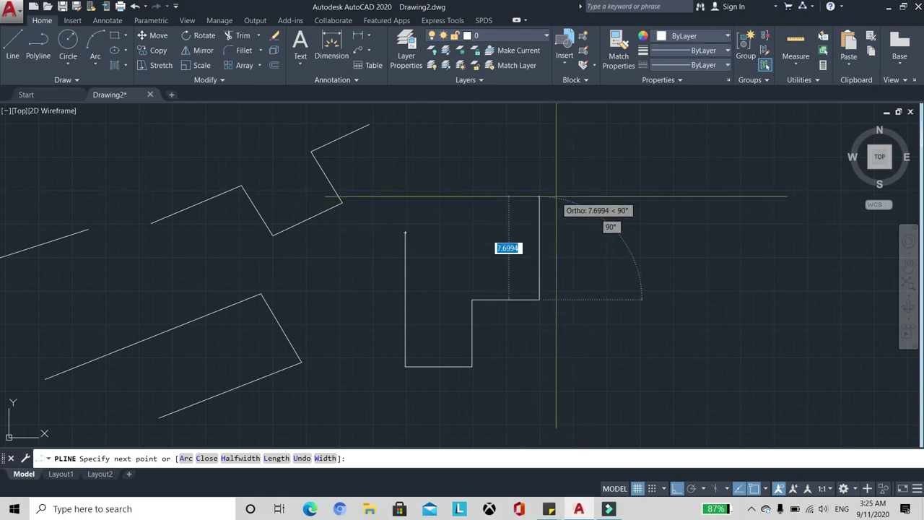
{"action": "type", "text": "55"}
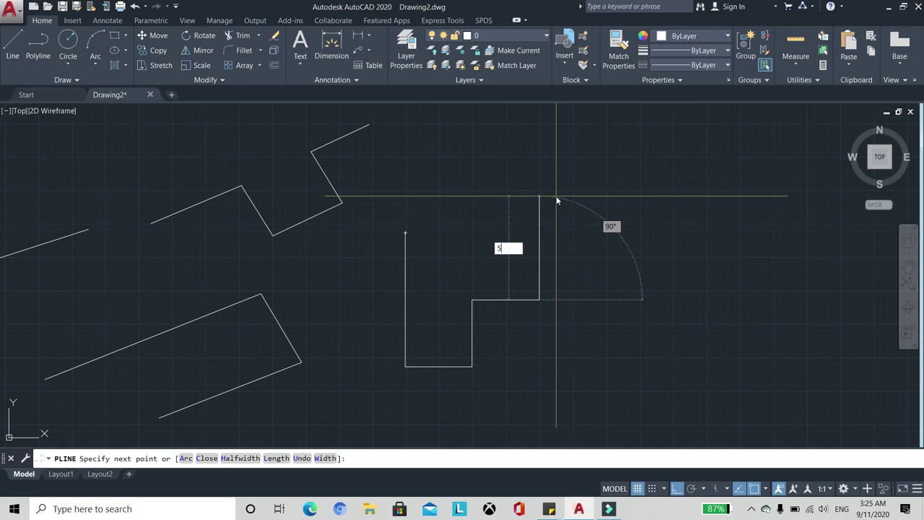
{"action": "key", "text": "Return"}
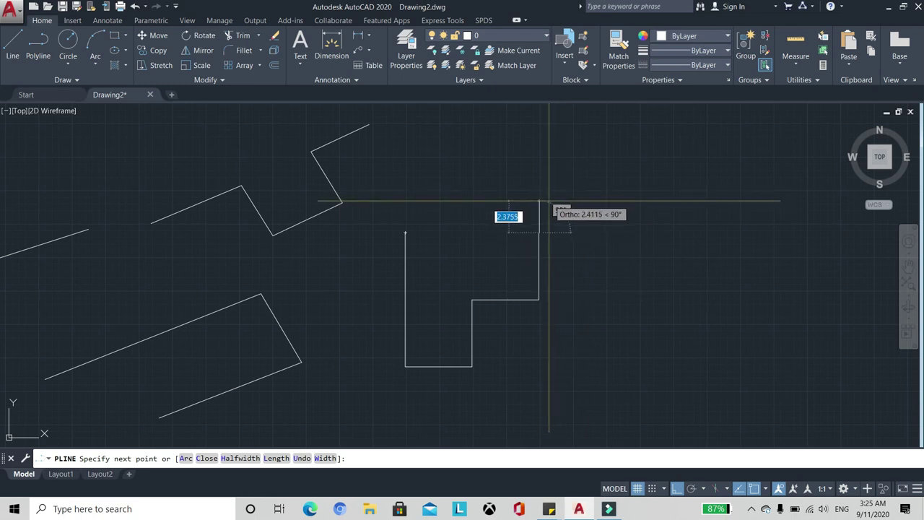
{"action": "key", "text": "Return"}
{"action": "scroll", "coordinate": [479, 338], "scroll_direction": "up", "scroll_amount": 2}
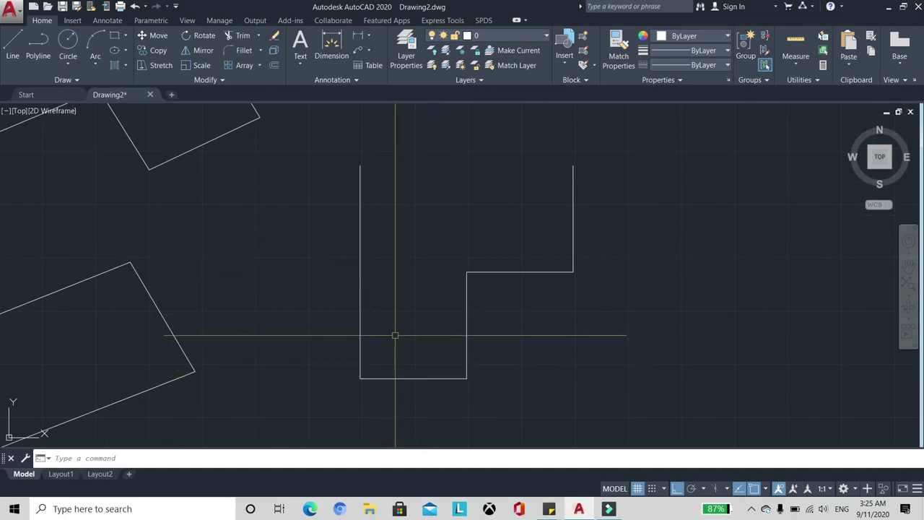
{"action": "left_click", "coordinate": [381, 328]}
{"action": "left_click", "coordinate": [322, 282]}
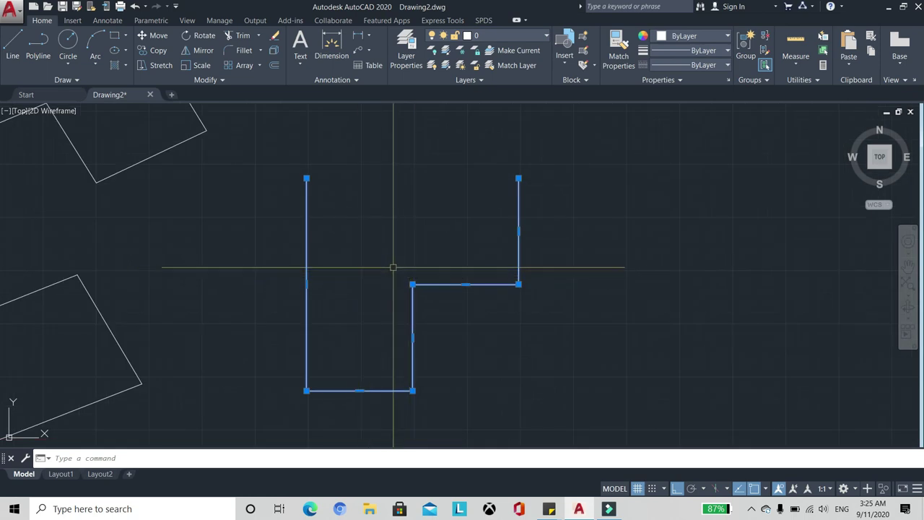
{"action": "left_click", "coordinate": [332, 282]}
{"action": "key", "text": "Escape"}
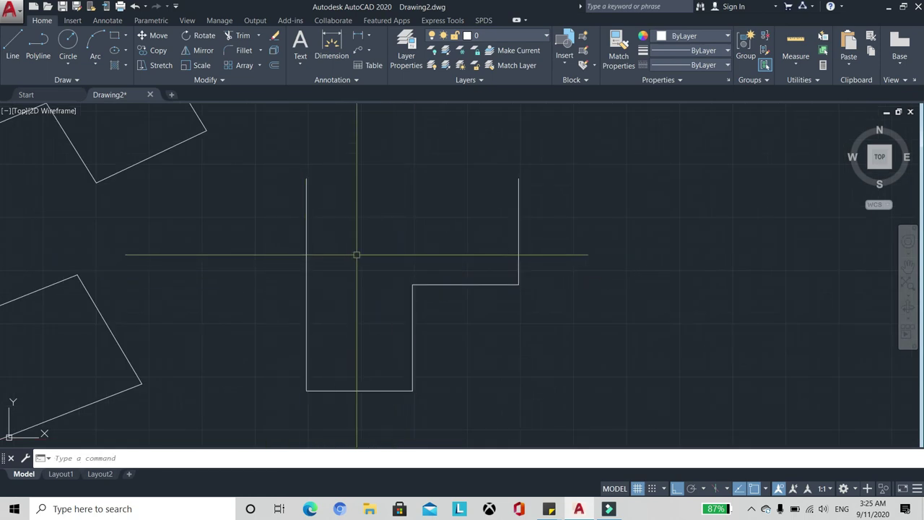
{"action": "scroll", "coordinate": [416, 250], "scroll_direction": "down", "scroll_amount": 2}
{"action": "scroll", "coordinate": [459, 230], "scroll_direction": "up", "scroll_amount": 2}
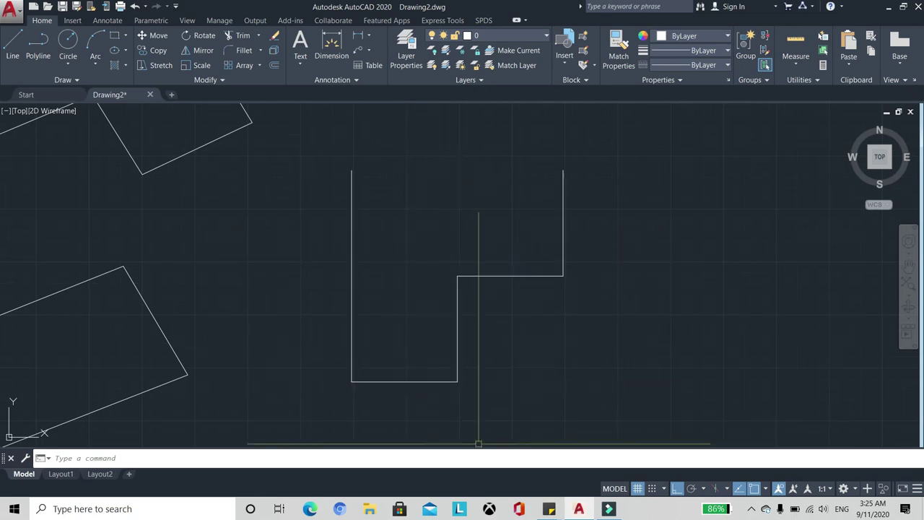
{"action": "left_click", "coordinate": [417, 381]}
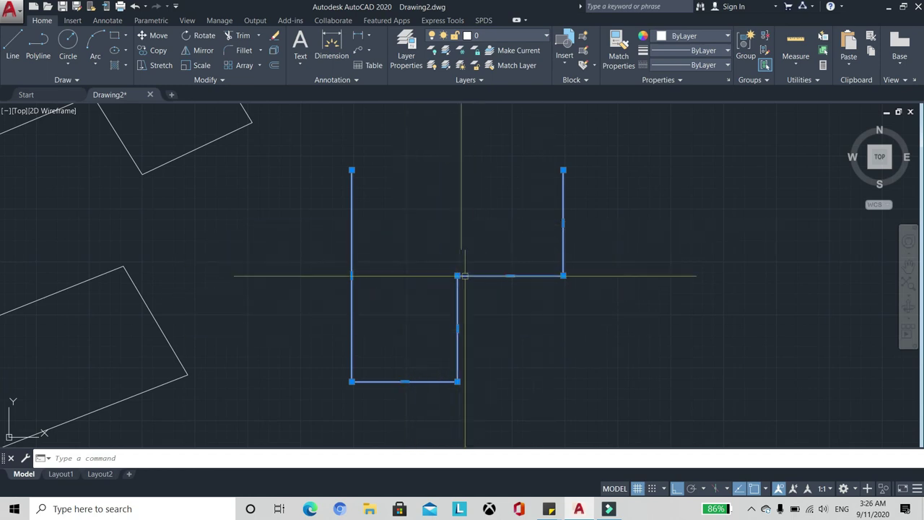
{"action": "key", "text": "Escape"}
{"action": "scroll", "coordinate": [412, 274], "scroll_direction": "down", "scroll_amount": 4}
{"action": "scroll", "coordinate": [404, 262], "scroll_direction": "up", "scroll_amount": 4}
{"action": "scroll", "coordinate": [415, 279], "scroll_direction": "down", "scroll_amount": 6}
{"action": "scroll", "coordinate": [415, 279], "scroll_direction": "up", "scroll_amount": 3}
{"action": "scroll", "coordinate": [387, 233], "scroll_direction": "down", "scroll_amount": 2}
{"action": "scroll", "coordinate": [388, 237], "scroll_direction": "up", "scroll_amount": 3}
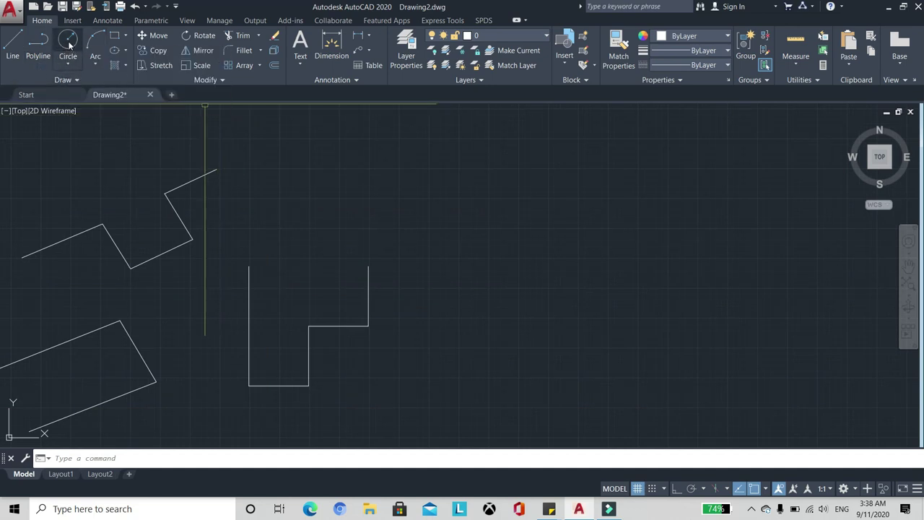
Draw a circle of radius 5 centred above the stepped polyline
{"action": "left_click", "coordinate": [67, 44]}
{"action": "scroll", "coordinate": [201, 180], "scroll_direction": "down", "scroll_amount": 2}
{"action": "scroll", "coordinate": [302, 163], "scroll_direction": "up", "scroll_amount": 2}
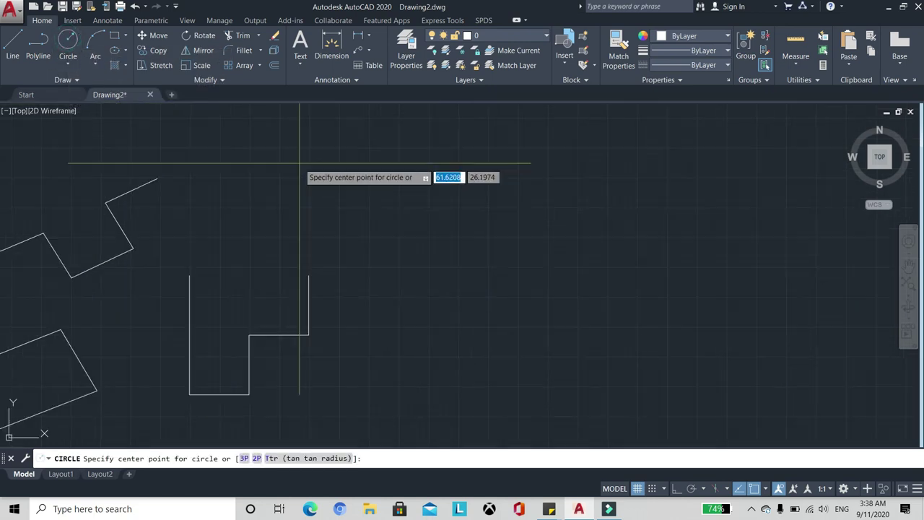
{"action": "left_click", "coordinate": [270, 196]}
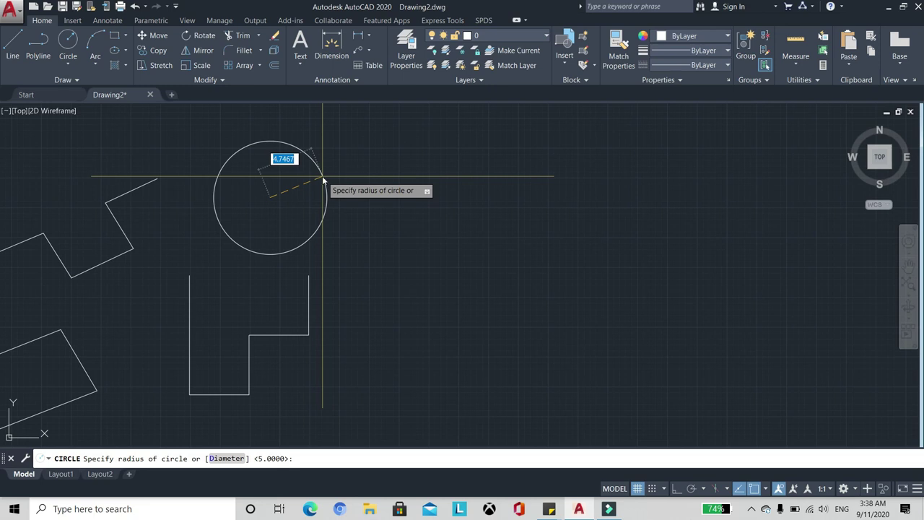
{"action": "key", "text": "Return"}
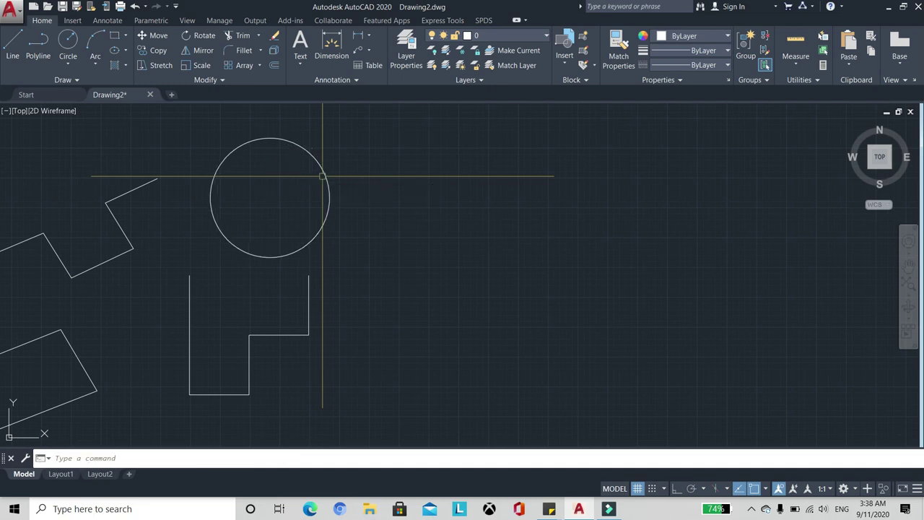
{"action": "scroll", "coordinate": [243, 175], "scroll_direction": "up", "scroll_amount": 3}
{"action": "scroll", "coordinate": [237, 175], "scroll_direction": "down", "scroll_amount": 2}
{"action": "scroll", "coordinate": [252, 195], "scroll_direction": "up", "scroll_amount": 2}
{"action": "type", "text": "di"}
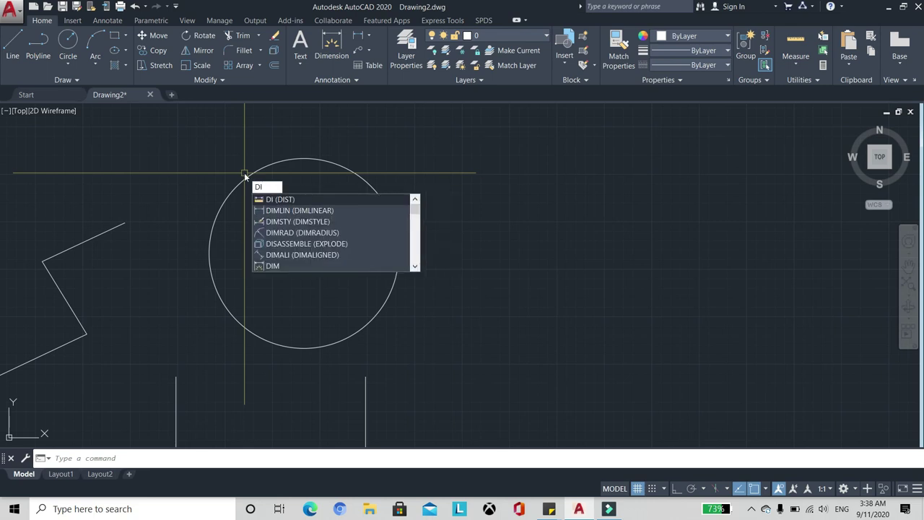
{"action": "key", "text": "Return"}
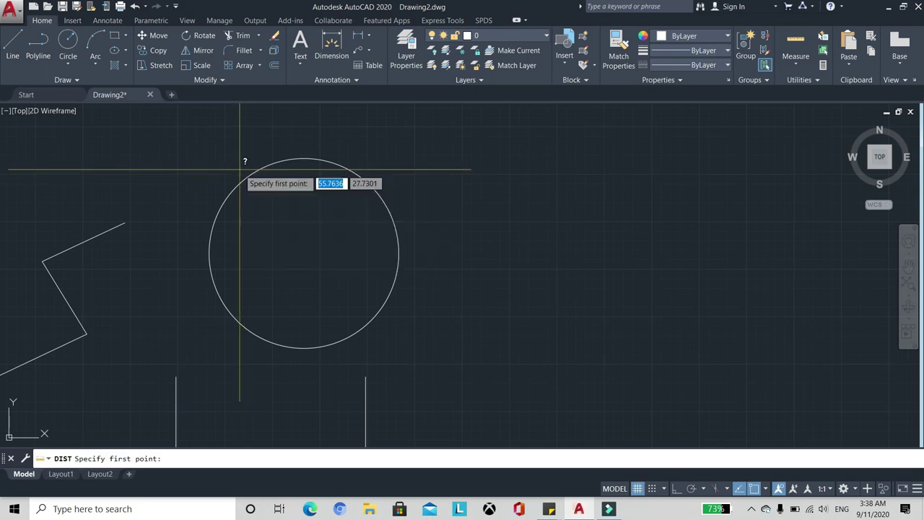
{"action": "left_click", "coordinate": [210, 253]}
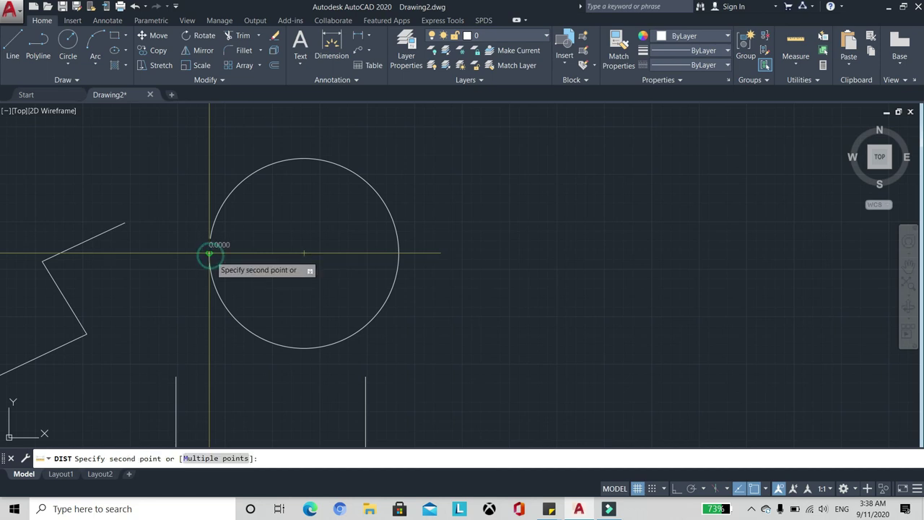
{"action": "left_click", "coordinate": [398, 253]}
{"action": "mouse_move", "coordinate": [399, 253]}
{"action": "middle_mouse_down"}
{"action": "mouse_move", "coordinate": [248, 208]}
{"action": "mouse_move", "coordinate": [367, 190]}
{"action": "mouse_move", "coordinate": [341, 199]}
{"action": "middle_mouse_up"}
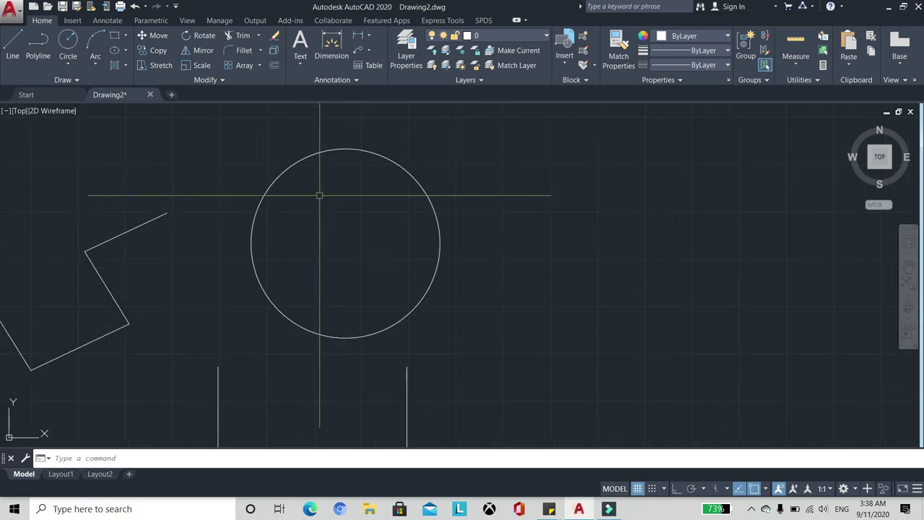
Switch to the Annotate tab and start a Diameter dimension
{"action": "left_click", "coordinate": [107, 21]}
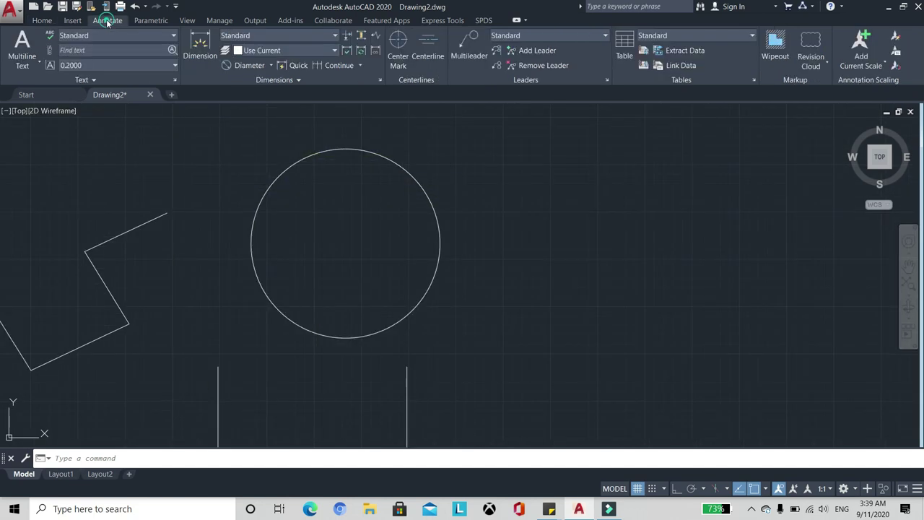
{"action": "left_click", "coordinate": [271, 65]}
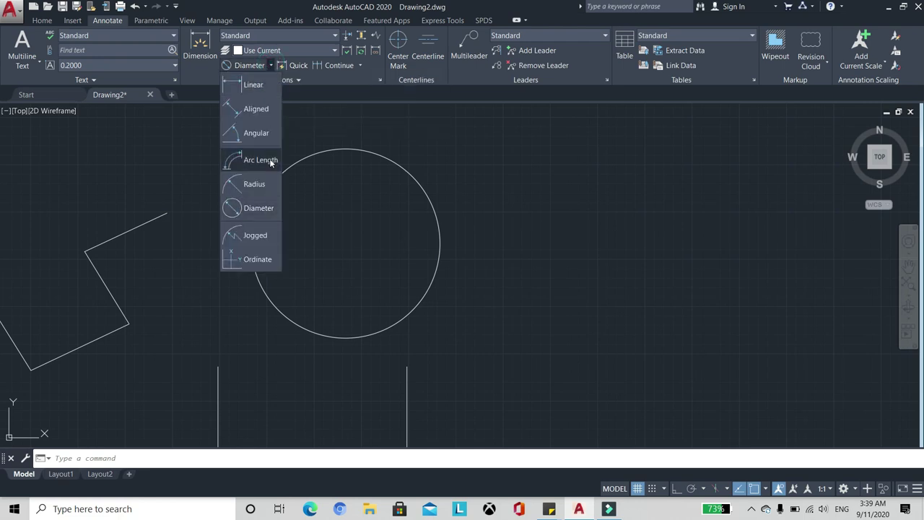
{"action": "left_click", "coordinate": [249, 208]}
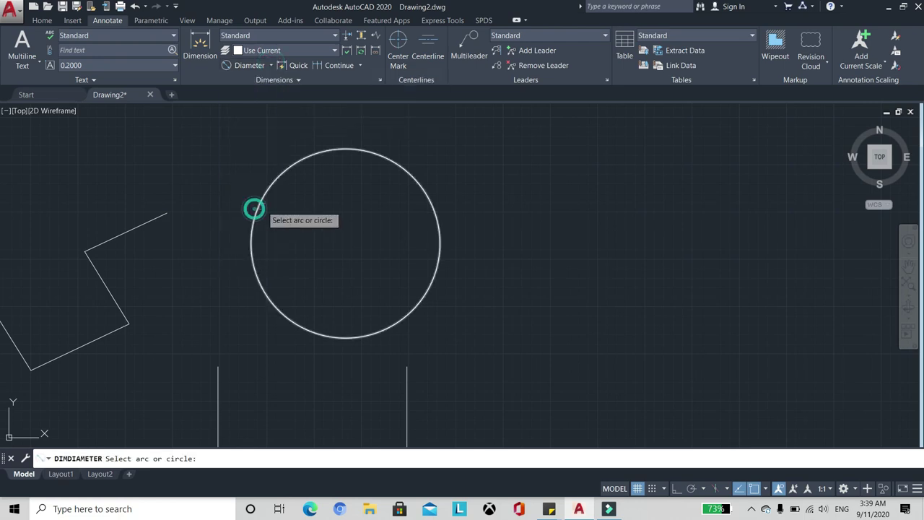
Pick the circle to preview its diameter dimension, then cancel without placing it
{"action": "left_click", "coordinate": [419, 186]}
{"action": "scroll", "coordinate": [341, 228], "scroll_direction": "up", "scroll_amount": 4}
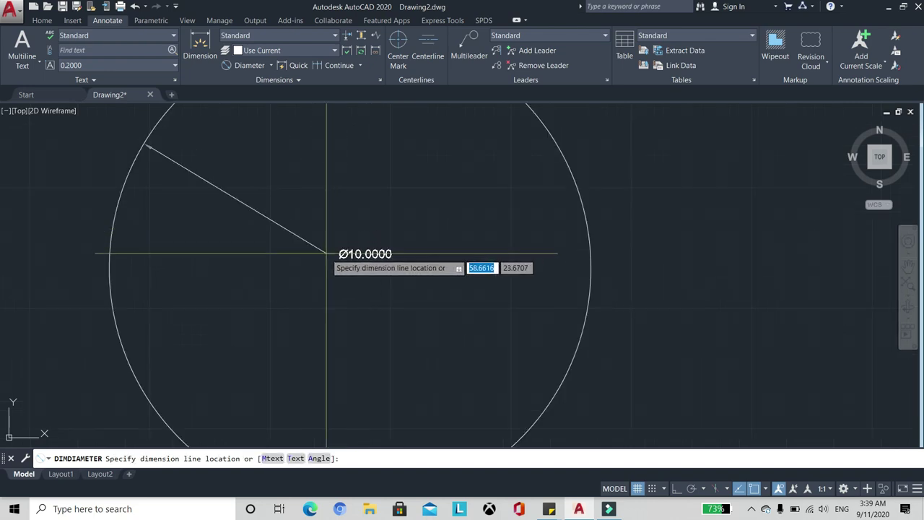
{"action": "scroll", "coordinate": [330, 229], "scroll_direction": "down", "scroll_amount": 5}
{"action": "scroll", "coordinate": [342, 254], "scroll_direction": "up", "scroll_amount": 3}
{"action": "scroll", "coordinate": [342, 255], "scroll_direction": "up", "scroll_amount": 3}
{"action": "scroll", "coordinate": [358, 231], "scroll_direction": "down", "scroll_amount": 3}
{"action": "scroll", "coordinate": [354, 235], "scroll_direction": "down", "scroll_amount": 3}
{"action": "scroll", "coordinate": [341, 244], "scroll_direction": "up", "scroll_amount": 2}
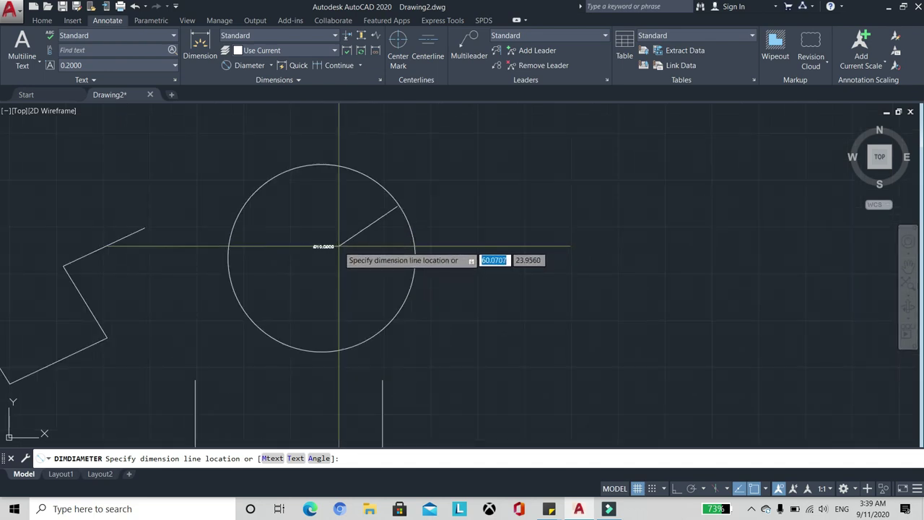
{"action": "key", "text": "Escape"}
{"action": "scroll", "coordinate": [335, 239], "scroll_direction": "down", "scroll_amount": 4}
{"action": "scroll", "coordinate": [331, 297], "scroll_direction": "up", "scroll_amount": 2}
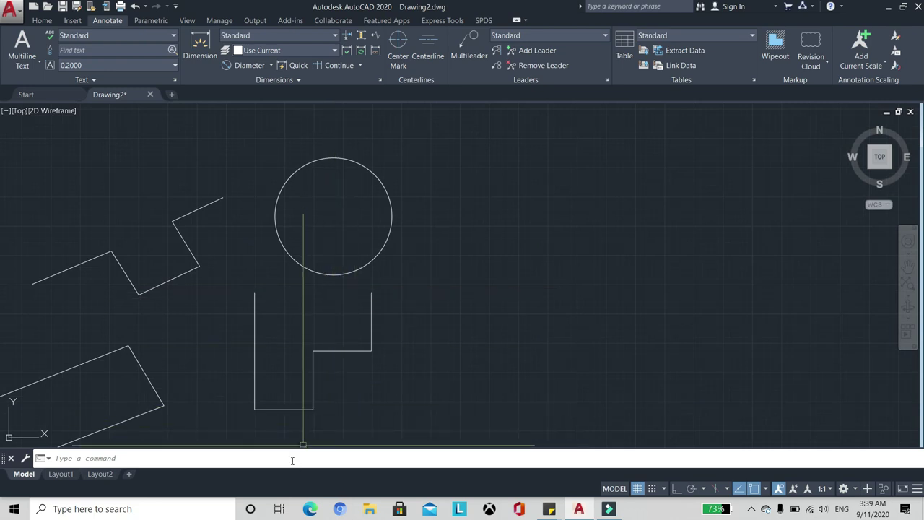
Draw a second radius-5 circle centred directly above the first circle
{"action": "middle_click_drag", "start_coordinate": [389, 413], "coordinate": [380, 412]}
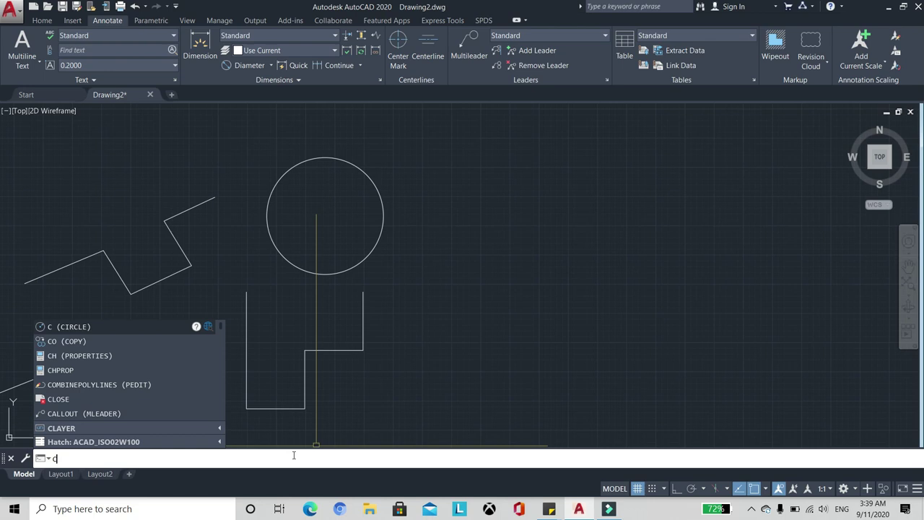
{"action": "key", "text": "Return"}
{"action": "scroll", "coordinate": [230, 310], "scroll_direction": "down", "scroll_amount": 3}
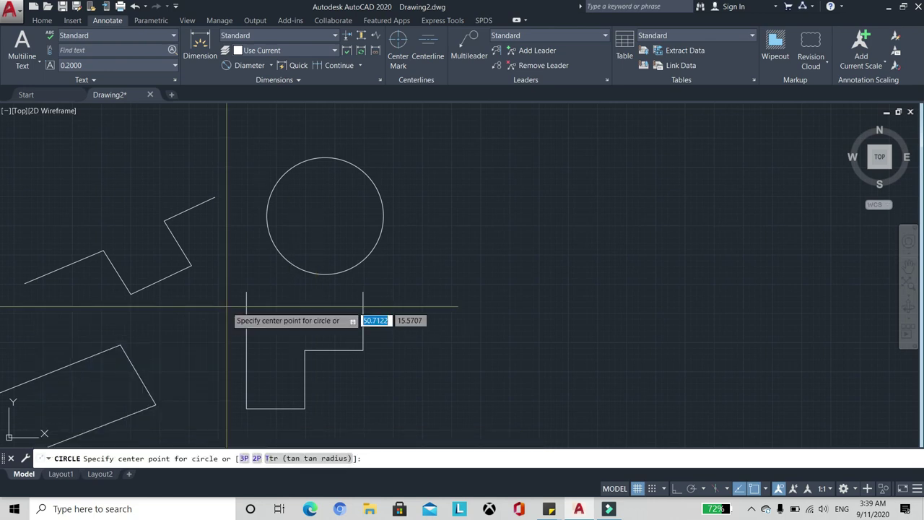
{"action": "left_click", "coordinate": [46, 21]}
{"action": "scroll", "coordinate": [254, 316], "scroll_direction": "up", "scroll_amount": 2}
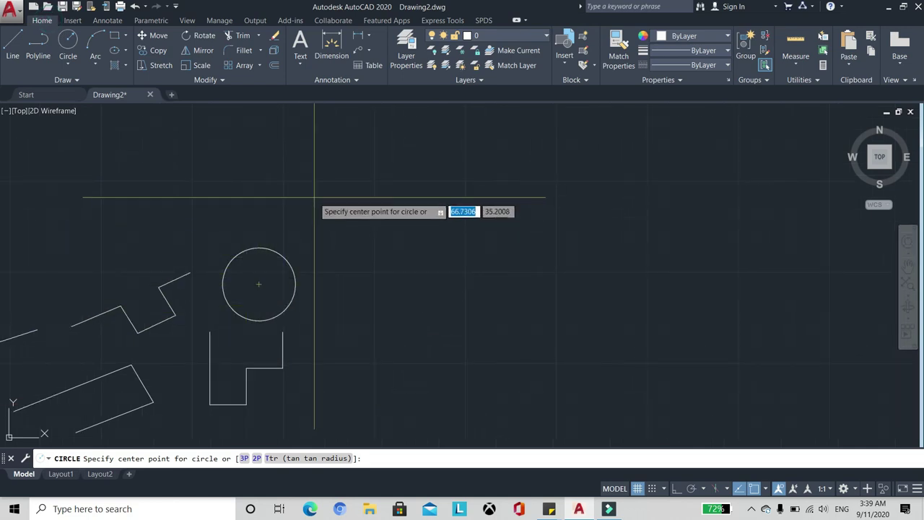
{"action": "left_click", "coordinate": [261, 187]}
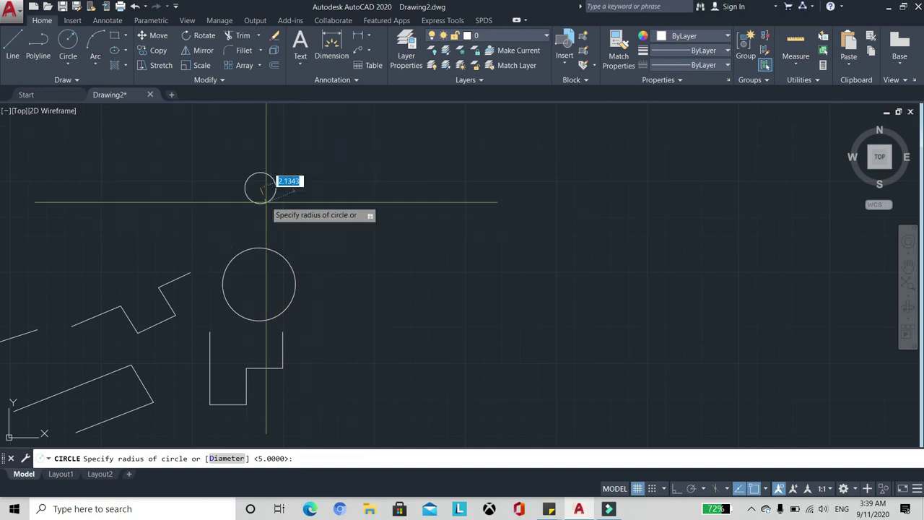
{"action": "scroll", "coordinate": [303, 171], "scroll_direction": "up", "scroll_amount": 4}
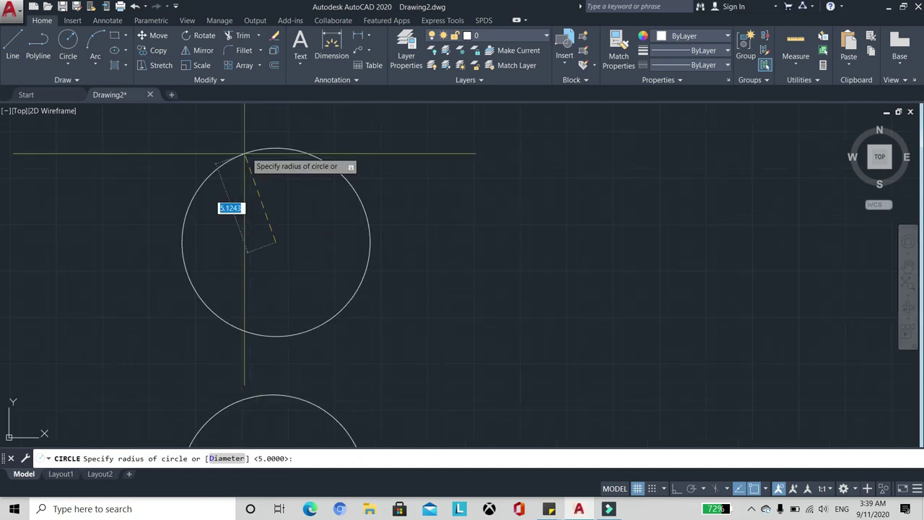
{"action": "scroll", "coordinate": [270, 223], "scroll_direction": "down", "scroll_amount": 2}
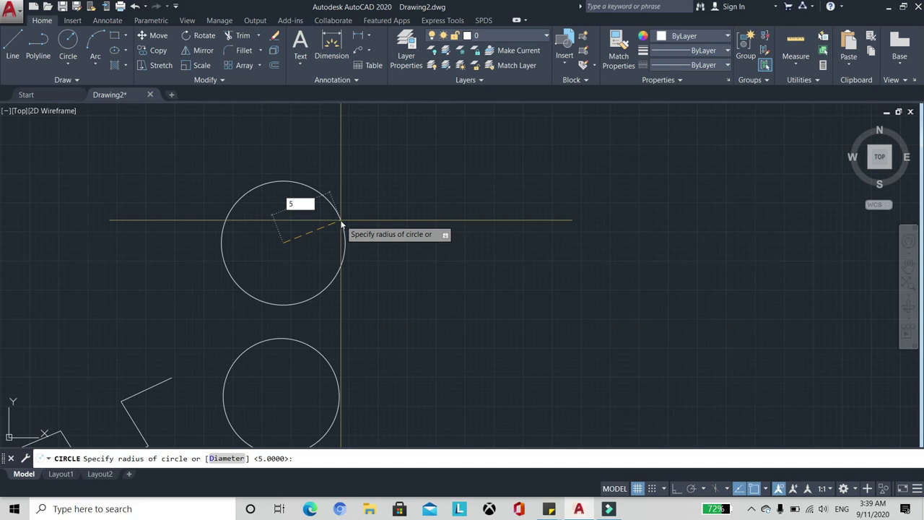
{"action": "key", "text": "Return"}
{"action": "scroll", "coordinate": [341, 221], "scroll_direction": "down", "scroll_amount": 2}
{"action": "scroll", "coordinate": [264, 283], "scroll_direction": "up", "scroll_amount": 3}
{"action": "scroll", "coordinate": [301, 233], "scroll_direction": "down", "scroll_amount": 3}
{"action": "scroll", "coordinate": [340, 266], "scroll_direction": "up", "scroll_amount": 2}
{"action": "scroll", "coordinate": [327, 173], "scroll_direction": "down", "scroll_amount": 2}
{"action": "scroll", "coordinate": [320, 260], "scroll_direction": "up", "scroll_amount": 2}
{"action": "scroll", "coordinate": [204, 212], "scroll_direction": "down", "scroll_amount": 2}
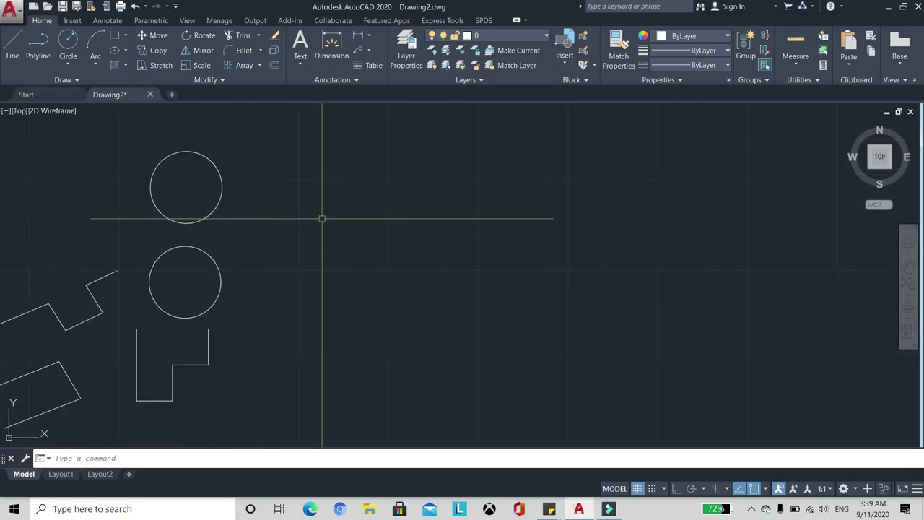
{"action": "scroll", "coordinate": [253, 198], "scroll_direction": "up", "scroll_amount": 1}
{"action": "scroll", "coordinate": [275, 191], "scroll_direction": "up", "scroll_amount": 2}
{"action": "scroll", "coordinate": [275, 190], "scroll_direction": "down", "scroll_amount": 2}
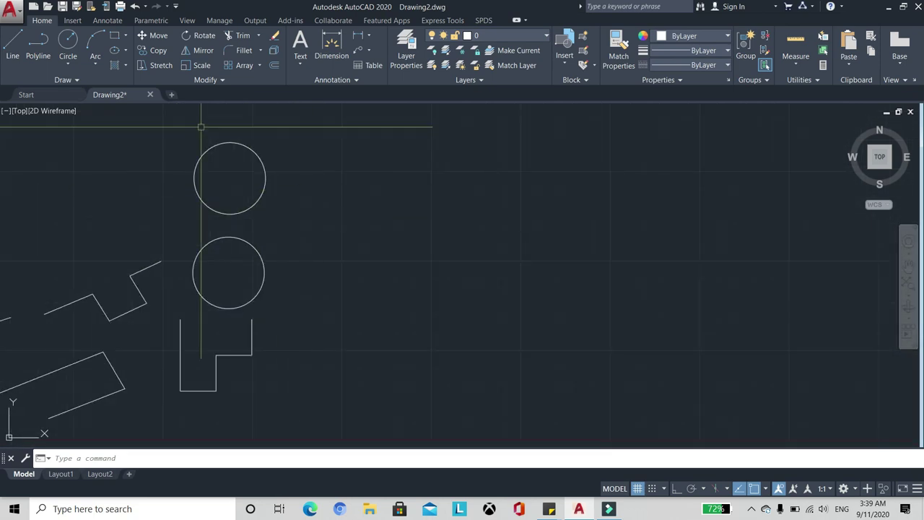
Draw a three-point arc to the right of the stacked circles
{"action": "left_click", "coordinate": [94, 41]}
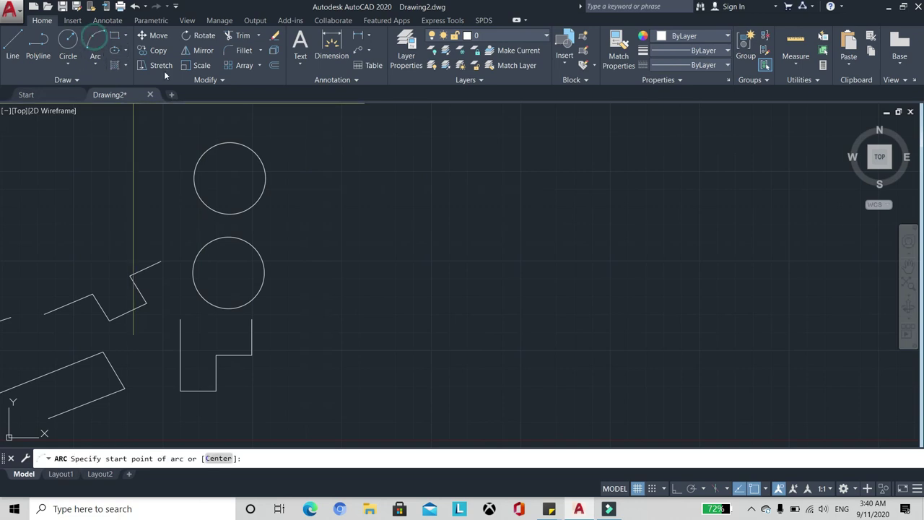
{"action": "left_click", "coordinate": [336, 253]}
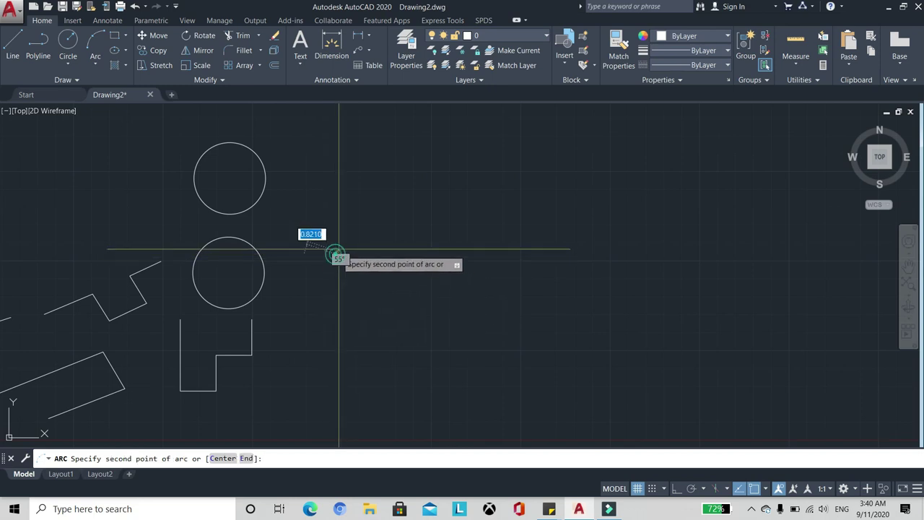
{"action": "left_click", "coordinate": [393, 185]}
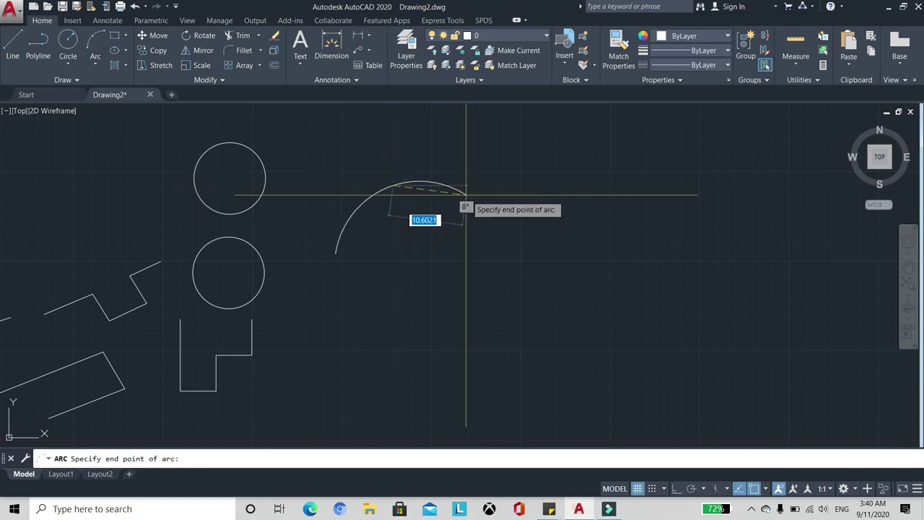
{"action": "left_click", "coordinate": [502, 253]}
{"action": "scroll", "coordinate": [397, 208], "scroll_direction": "up", "scroll_amount": 4}
{"action": "scroll", "coordinate": [389, 181], "scroll_direction": "down", "scroll_amount": 3}
{"action": "left_click", "coordinate": [410, 210]}
{"action": "left_click", "coordinate": [350, 144]}
{"action": "middle_click_drag", "start_coordinate": [350, 145], "coordinate": [339, 167]}
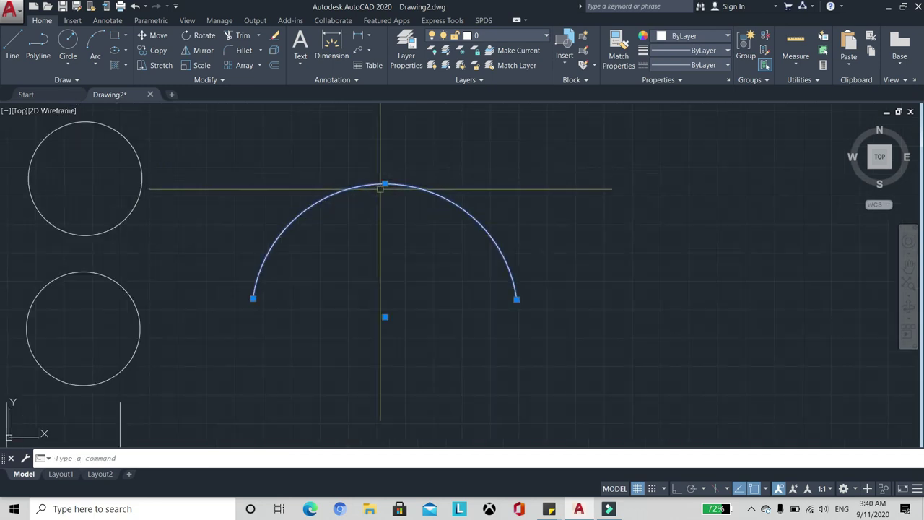
{"action": "key", "text": "Escape"}
{"action": "scroll", "coordinate": [375, 189], "scroll_direction": "down", "scroll_amount": 2}
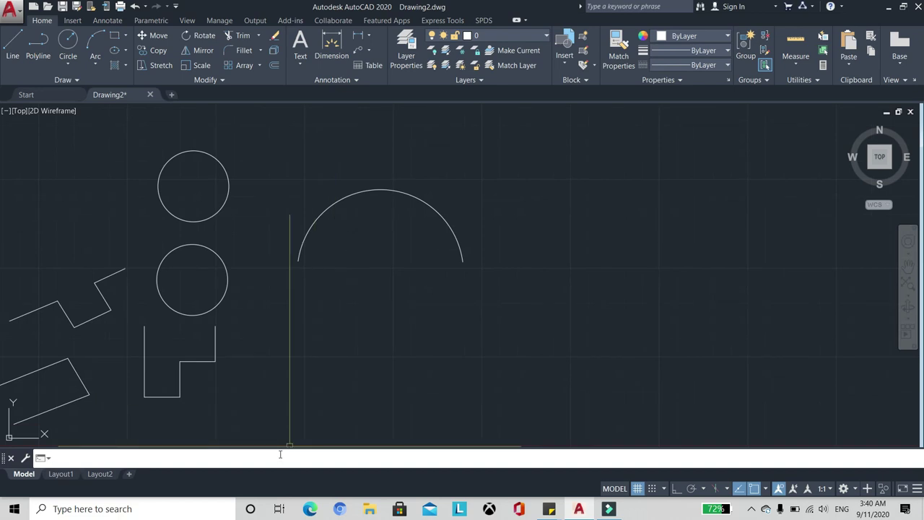
Draw a second three-point arc with ARC directly above the first arc
{"action": "type", "text": "arc"}
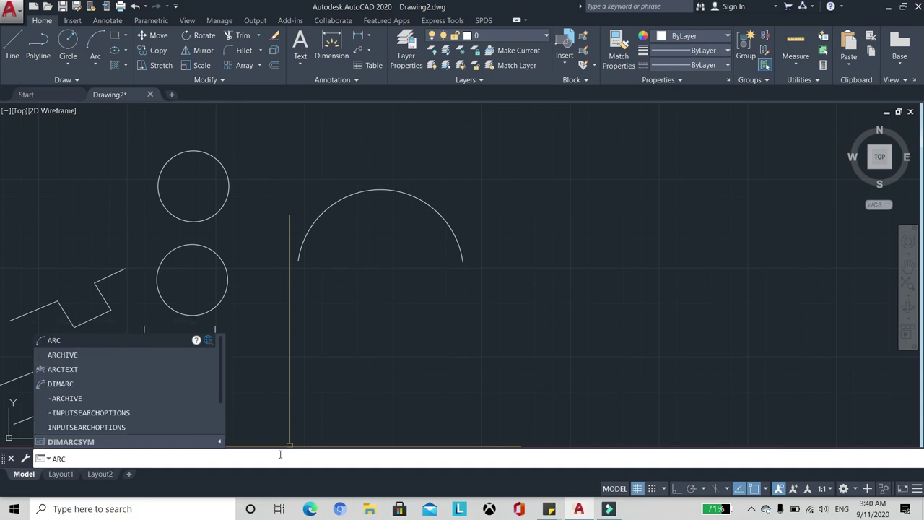
{"action": "key", "text": "Return"}
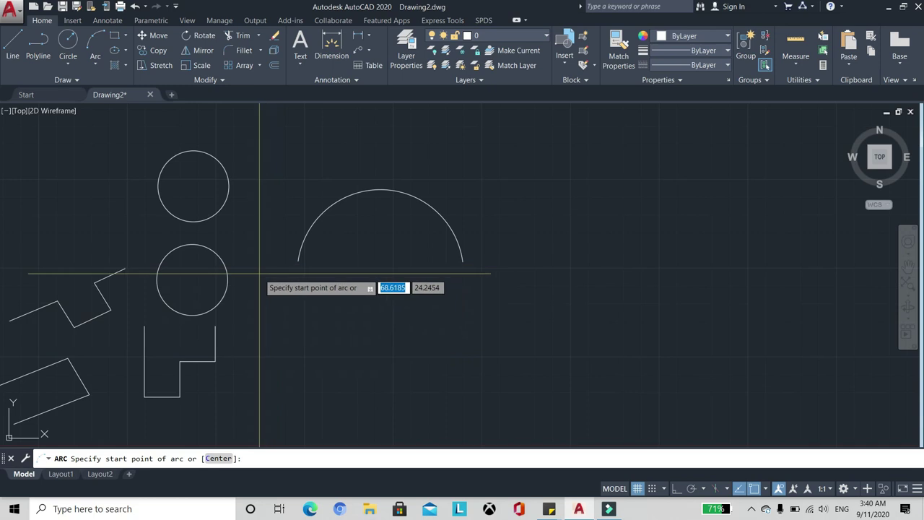
{"action": "scroll", "coordinate": [343, 288], "scroll_direction": "down", "scroll_amount": 2}
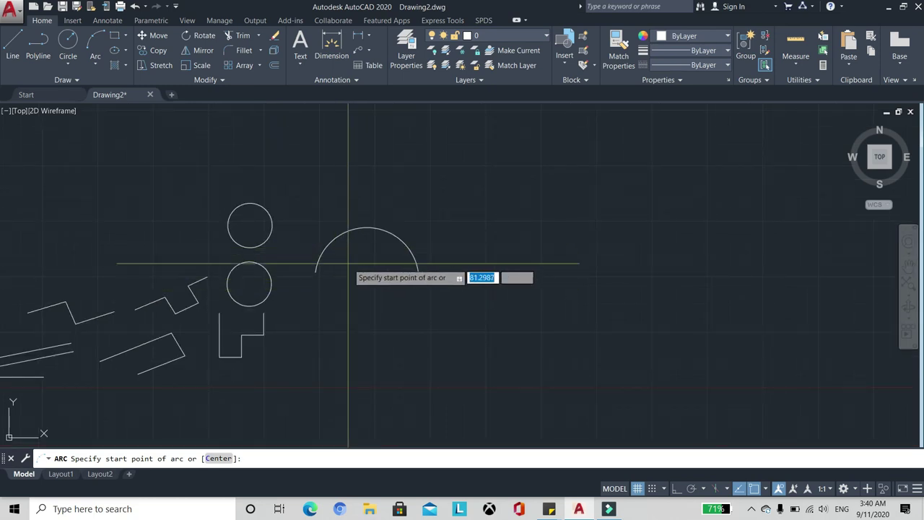
{"action": "left_click", "coordinate": [311, 192]}
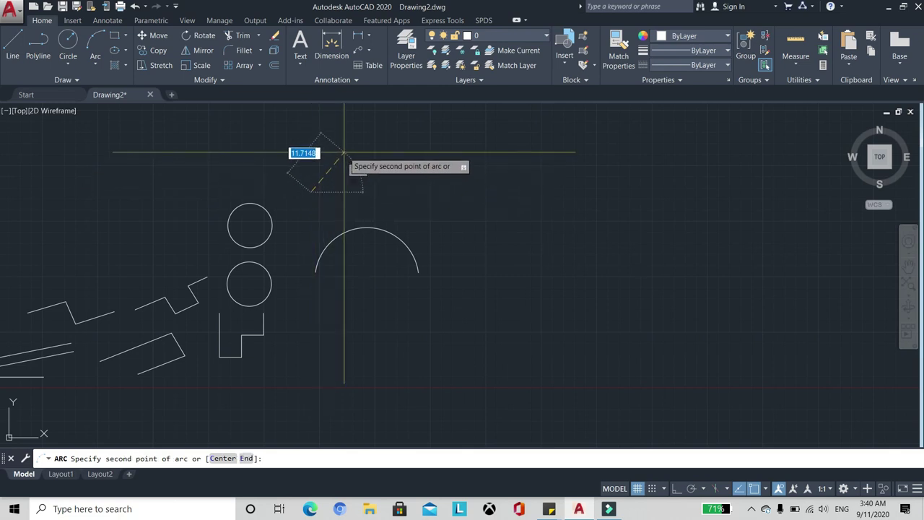
{"action": "left_click", "coordinate": [354, 145]}
{"action": "left_click", "coordinate": [427, 192]}
{"action": "scroll", "coordinate": [352, 184], "scroll_direction": "up", "scroll_amount": 2}
{"action": "scroll", "coordinate": [303, 192], "scroll_direction": "down", "scroll_amount": 4}
{"action": "scroll", "coordinate": [320, 202], "scroll_direction": "up", "scroll_amount": 4}
{"action": "scroll", "coordinate": [319, 203], "scroll_direction": "down", "scroll_amount": 4}
{"action": "scroll", "coordinate": [329, 238], "scroll_direction": "up", "scroll_amount": 5}
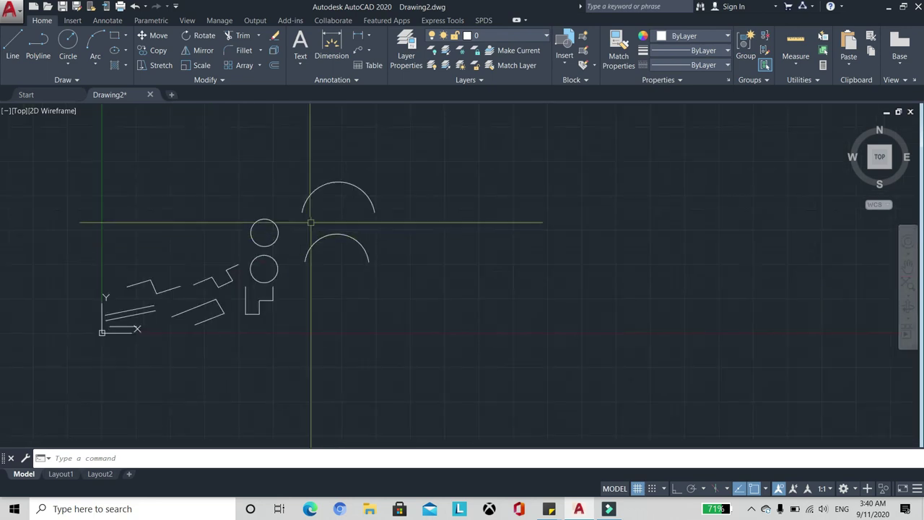
Draw a rectangle right of the arcs by picking two opposite corners
{"action": "left_click", "coordinate": [116, 37]}
{"action": "scroll", "coordinate": [192, 219], "scroll_direction": "down", "scroll_amount": 3}
{"action": "scroll", "coordinate": [345, 231], "scroll_direction": "up", "scroll_amount": 2}
{"action": "scroll", "coordinate": [306, 258], "scroll_direction": "down", "scroll_amount": 1}
{"action": "scroll", "coordinate": [262, 233], "scroll_direction": "up", "scroll_amount": 1}
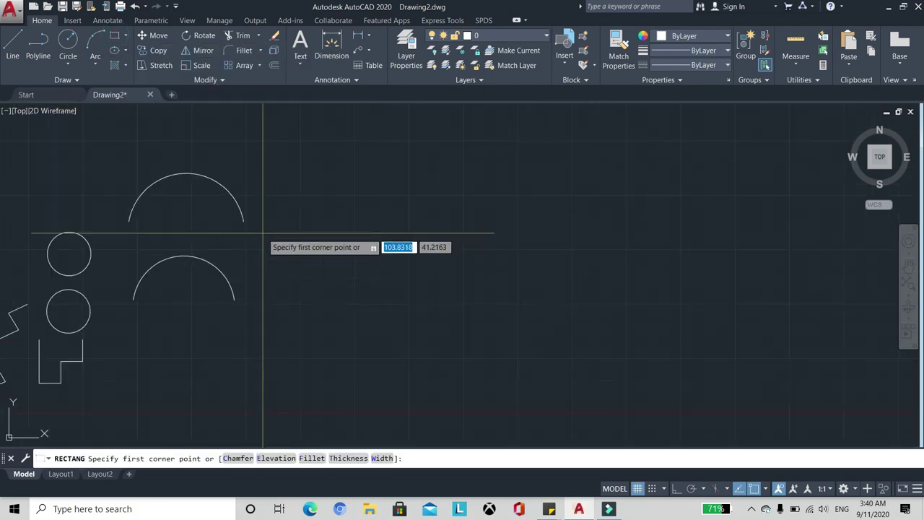
{"action": "left_click", "coordinate": [286, 267]}
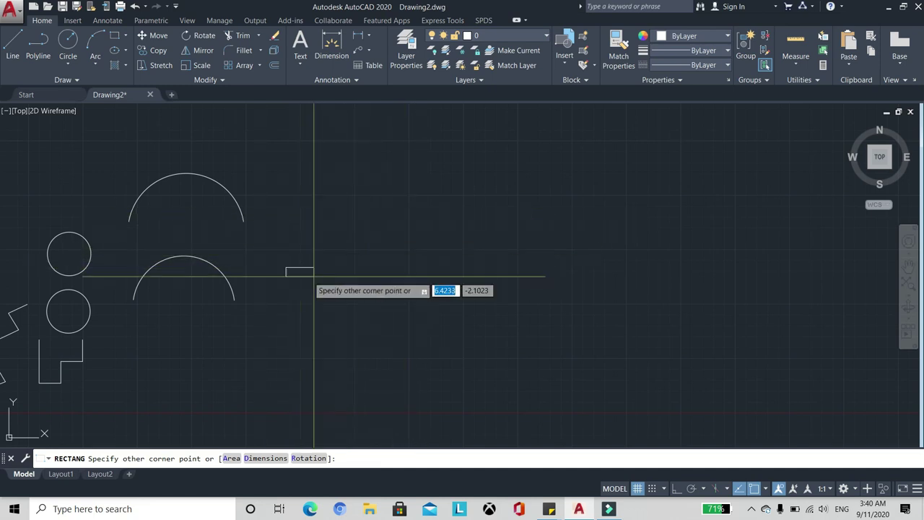
{"action": "left_click", "coordinate": [451, 173]}
{"action": "scroll", "coordinate": [387, 202], "scroll_direction": "up", "scroll_amount": 2}
{"action": "left_click", "coordinate": [386, 200]}
{"action": "left_click", "coordinate": [320, 131]}
{"action": "scroll", "coordinate": [318, 188], "scroll_direction": "down", "scroll_amount": 4}
{"action": "scroll", "coordinate": [313, 182], "scroll_direction": "up", "scroll_amount": 4}
{"action": "scroll", "coordinate": [307, 197], "scroll_direction": "down", "scroll_amount": 2}
{"action": "scroll", "coordinate": [305, 157], "scroll_direction": "up", "scroll_amount": 2}
{"action": "scroll", "coordinate": [311, 157], "scroll_direction": "down", "scroll_amount": 2}
{"action": "key", "text": "Escape"}
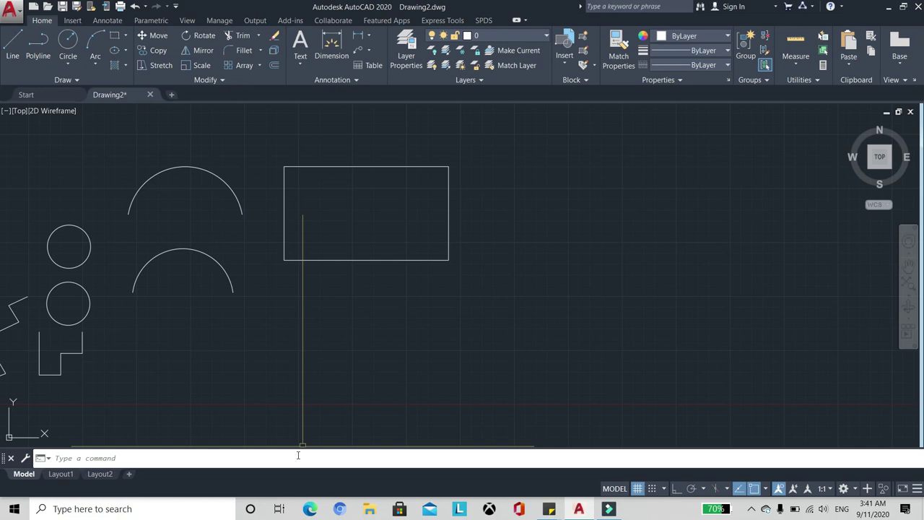
Start another rectangle and place its first corner below the first rectangle
{"action": "type", "text": "ec"}
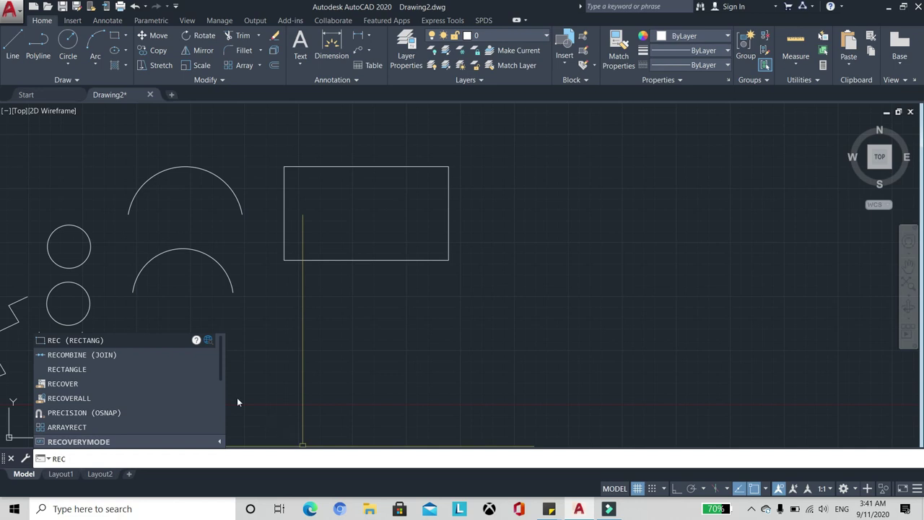
{"action": "left_click", "coordinate": [91, 342]}
{"action": "scroll", "coordinate": [267, 349], "scroll_direction": "down", "scroll_amount": 2}
{"action": "scroll", "coordinate": [267, 347], "scroll_direction": "up", "scroll_amount": 2}
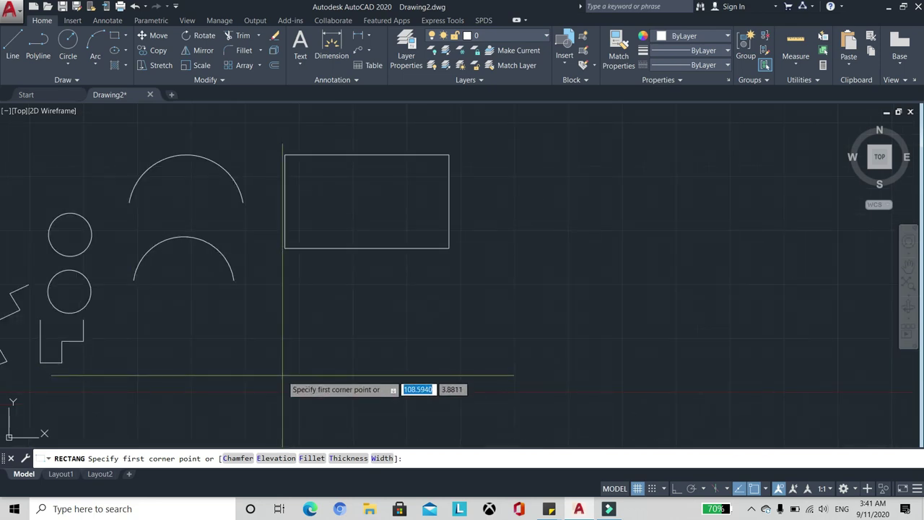
{"action": "left_click", "coordinate": [282, 376]}
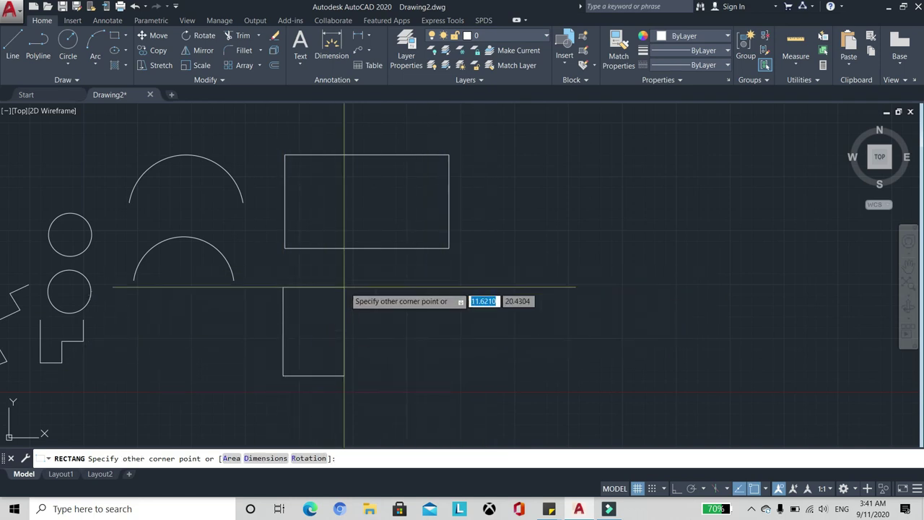
{"action": "scroll", "coordinate": [423, 317], "scroll_direction": "up", "scroll_amount": 2}
{"action": "scroll", "coordinate": [314, 309], "scroll_direction": "down", "scroll_amount": 3}
{"action": "scroll", "coordinate": [447, 248], "scroll_direction": "up", "scroll_amount": 3}
{"action": "scroll", "coordinate": [419, 245], "scroll_direction": "down", "scroll_amount": 2}
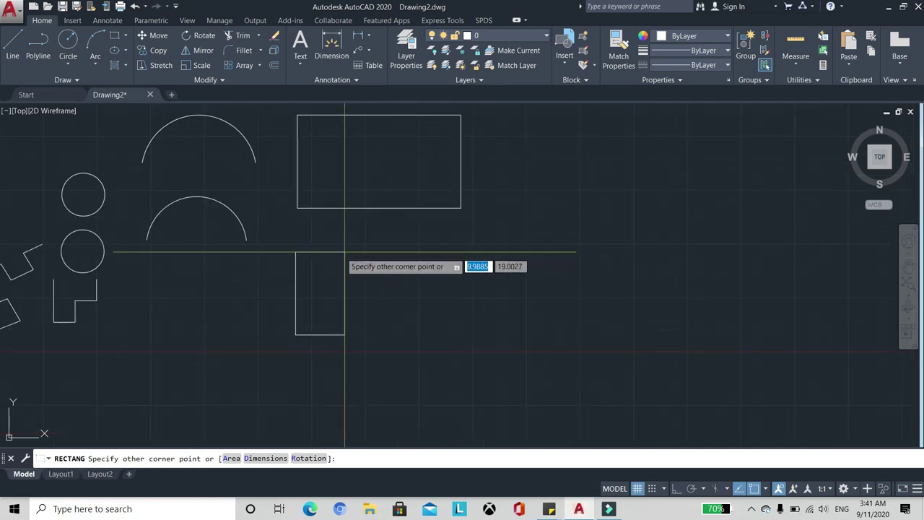
{"action": "scroll", "coordinate": [341, 254], "scroll_direction": "up", "scroll_amount": 2}
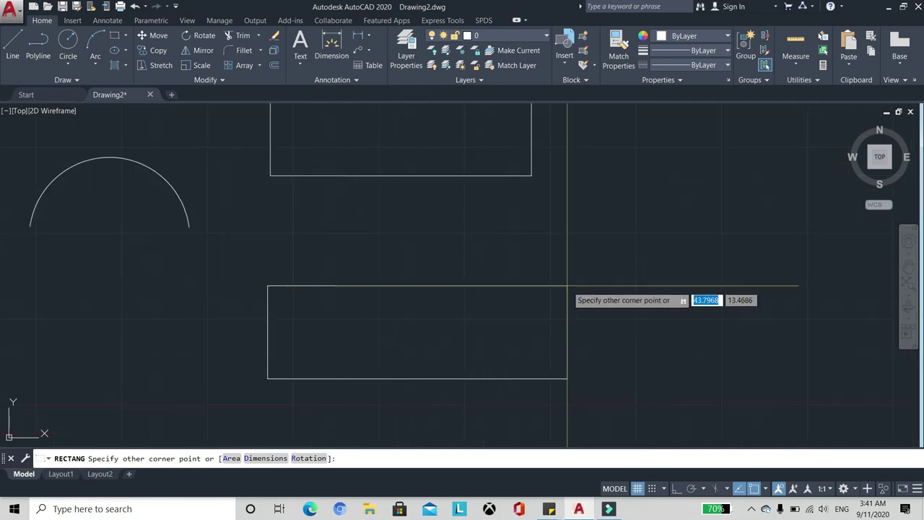
{"action": "scroll", "coordinate": [329, 278], "scroll_direction": "down", "scroll_amount": 2}
{"action": "scroll", "coordinate": [377, 278], "scroll_direction": "up", "scroll_amount": 2}
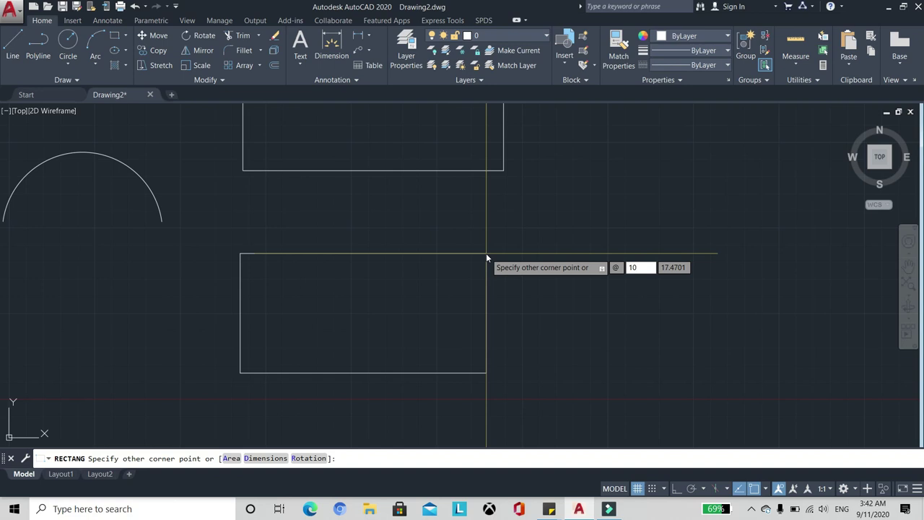
Give the new rectangle a width of 10 and height of 5
{"action": "key", "text": "Tab"}
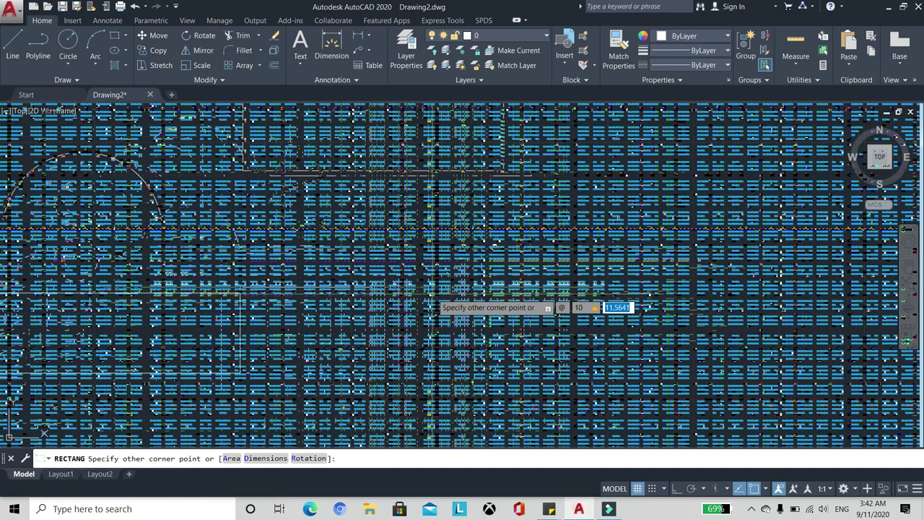
{"action": "scroll", "coordinate": [401, 291], "scroll_direction": "up", "scroll_amount": 3}
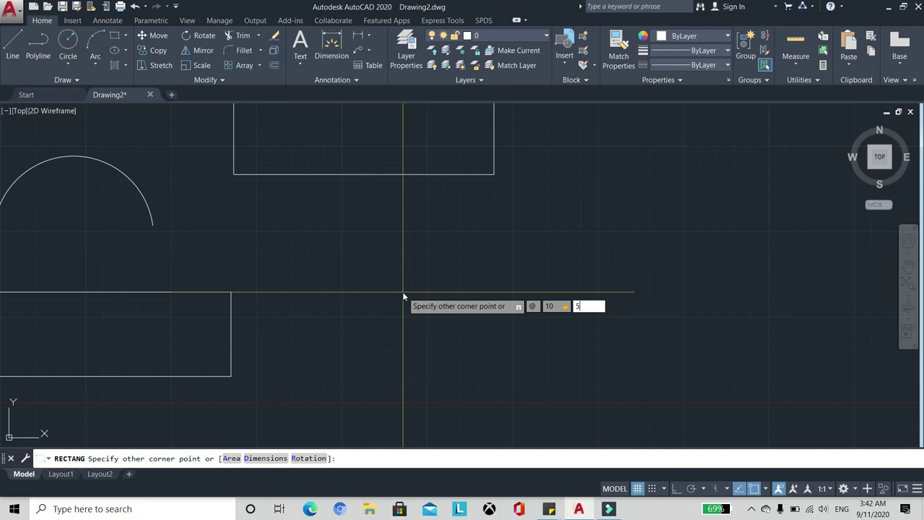
{"action": "key", "text": "Return"}
{"action": "scroll", "coordinate": [289, 371], "scroll_direction": "up", "scroll_amount": 4}
{"action": "scroll", "coordinate": [294, 354], "scroll_direction": "down", "scroll_amount": 4}
{"action": "scroll", "coordinate": [289, 350], "scroll_direction": "up", "scroll_amount": 6}
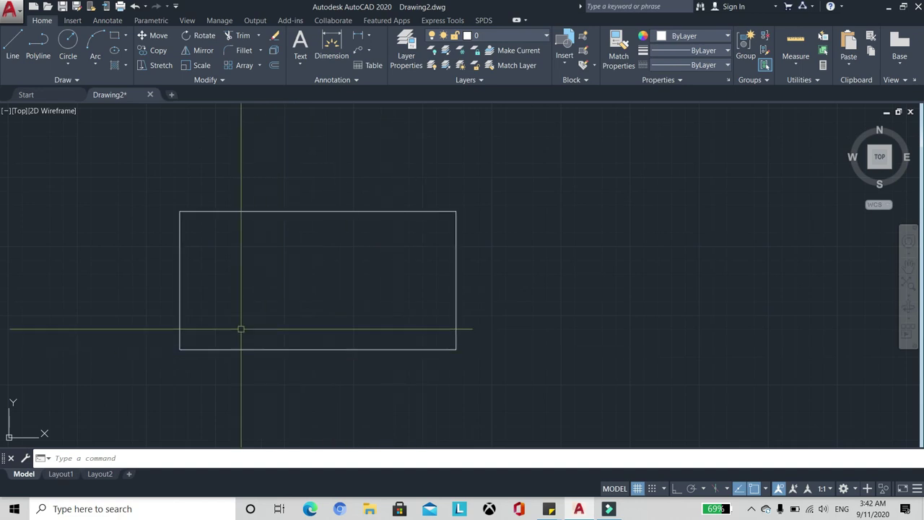
{"action": "scroll", "coordinate": [188, 269], "scroll_direction": "up", "scroll_amount": 2}
{"action": "scroll", "coordinate": [233, 257], "scroll_direction": "down", "scroll_amount": 2}
{"action": "scroll", "coordinate": [233, 253], "scroll_direction": "up", "scroll_amount": 2}
{"action": "scroll", "coordinate": [233, 255], "scroll_direction": "down", "scroll_amount": 4}
{"action": "scroll", "coordinate": [255, 257], "scroll_direction": "down", "scroll_amount": 4}
{"action": "scroll", "coordinate": [255, 248], "scroll_direction": "up", "scroll_amount": 5}
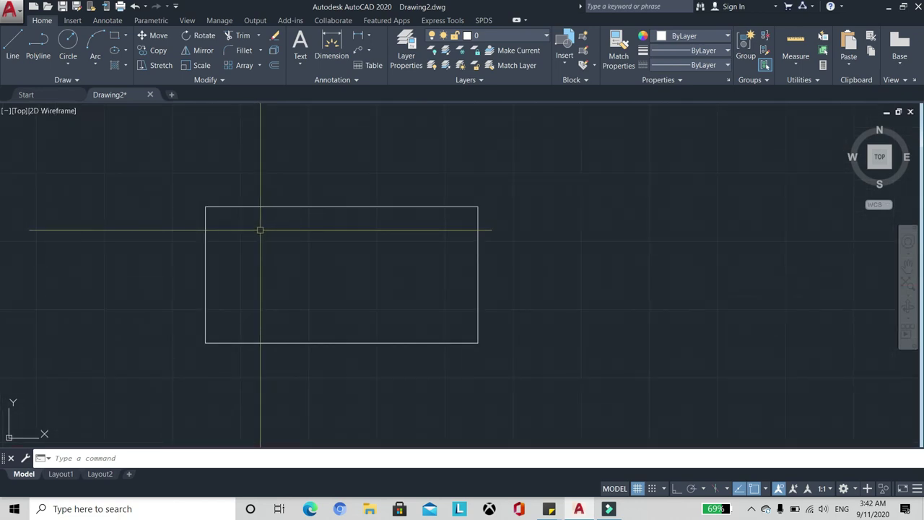
{"action": "type", "text": "DI"}
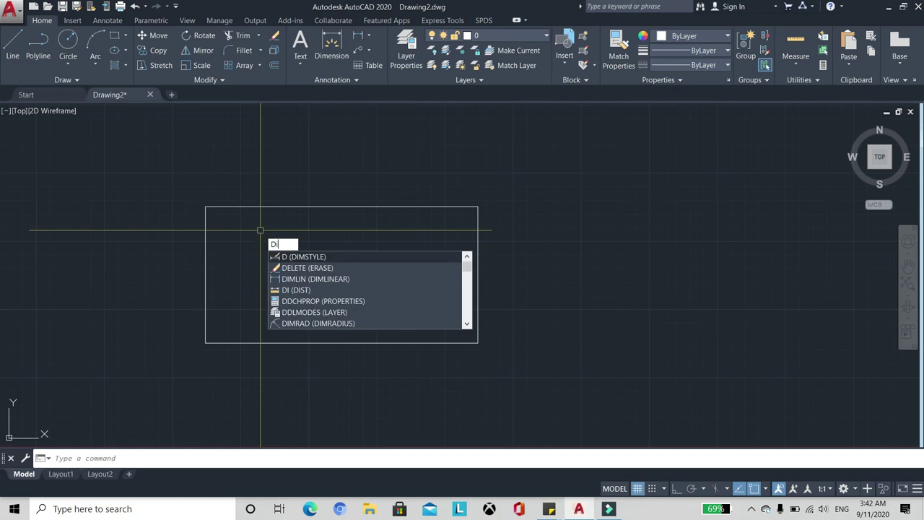
{"action": "key", "text": "Return"}
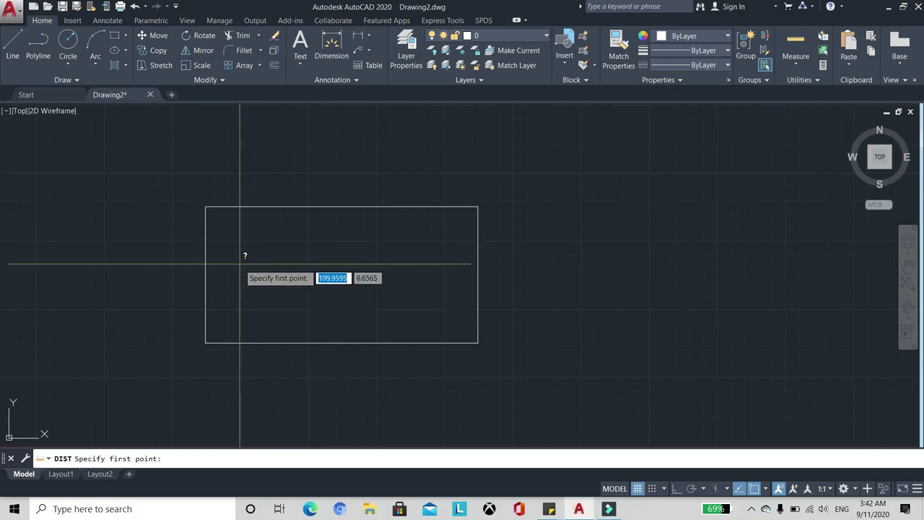
{"action": "left_click", "coordinate": [206, 343]}
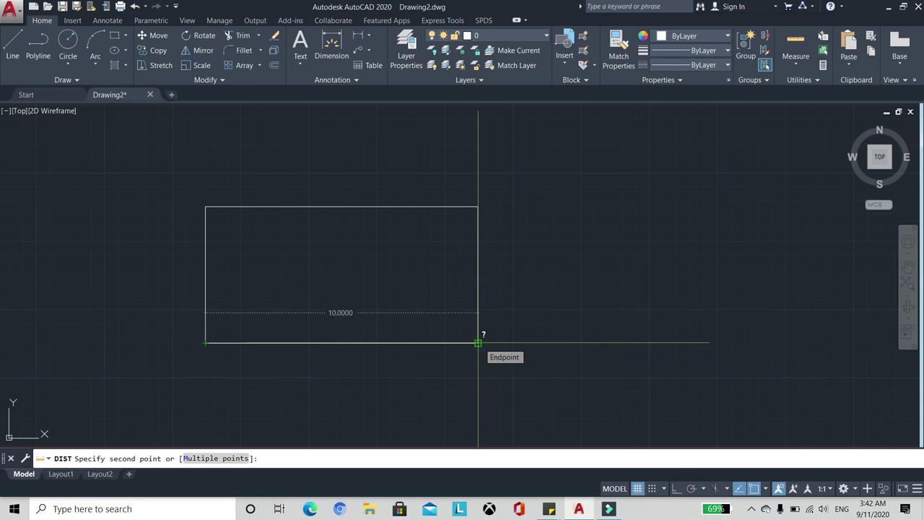
{"action": "scroll", "coordinate": [462, 340], "scroll_direction": "up", "scroll_amount": 2}
{"action": "scroll", "coordinate": [506, 289], "scroll_direction": "down", "scroll_amount": 2}
{"action": "scroll", "coordinate": [361, 256], "scroll_direction": "up", "scroll_amount": 2}
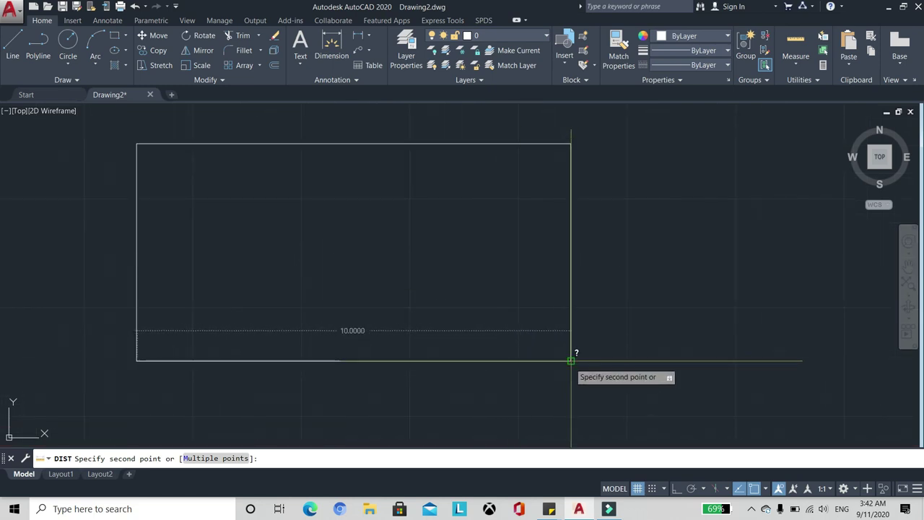
{"action": "left_click", "coordinate": [571, 360]}
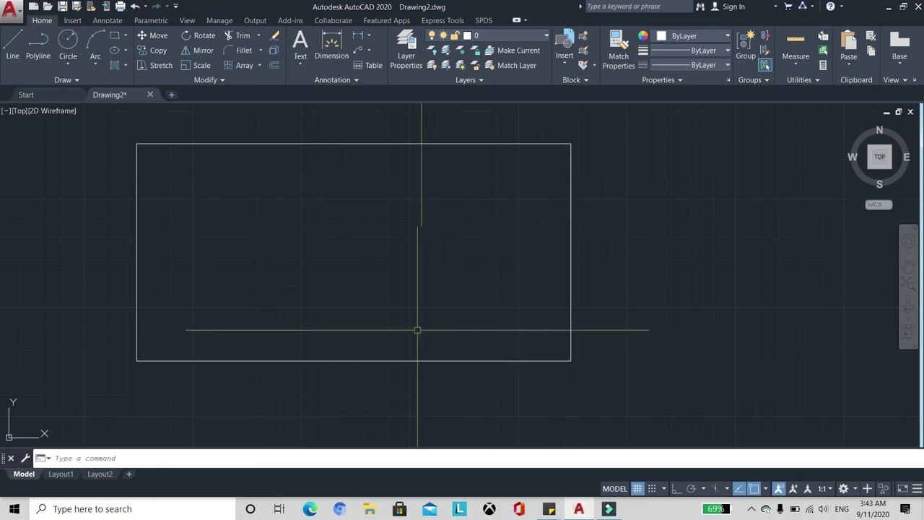
{"action": "scroll", "coordinate": [147, 258], "scroll_direction": "up", "scroll_amount": 2}
{"action": "scroll", "coordinate": [183, 256], "scroll_direction": "down", "scroll_amount": 2}
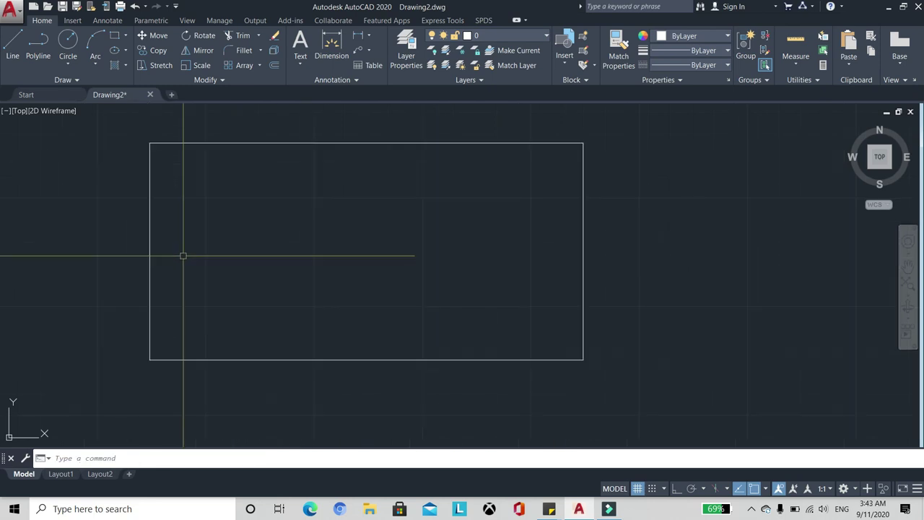
{"action": "key", "text": "Return"}
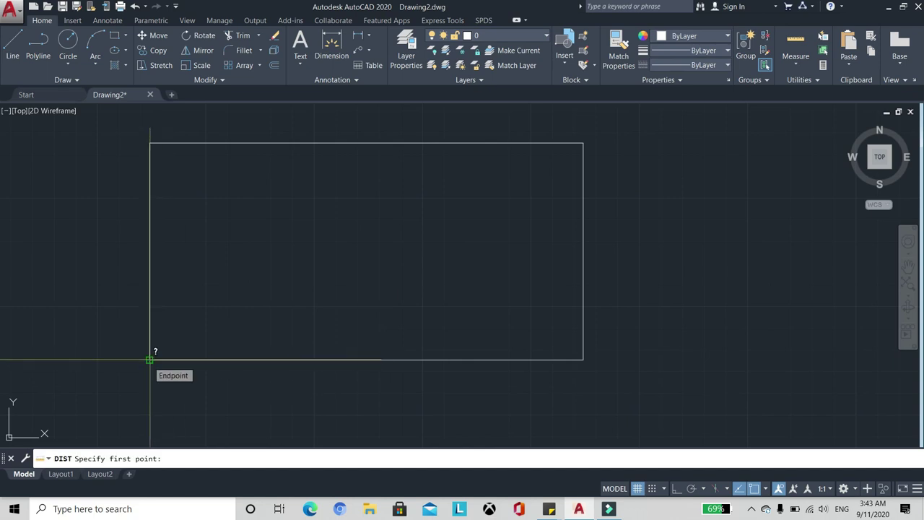
{"action": "left_click", "coordinate": [149, 358]}
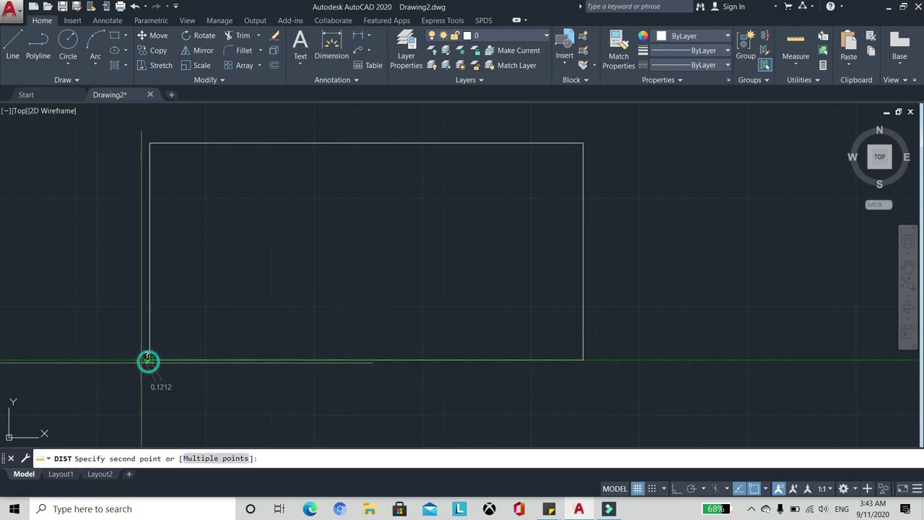
{"action": "left_click", "coordinate": [149, 142]}
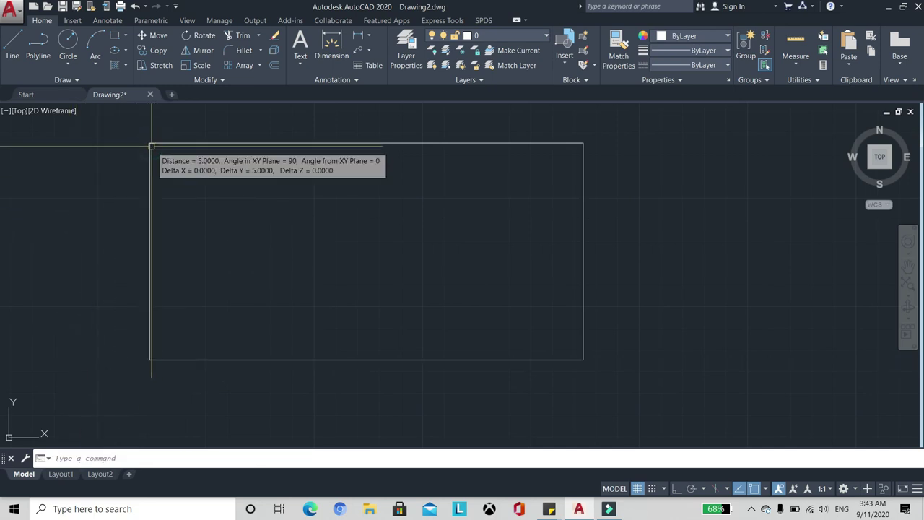
{"action": "scroll", "coordinate": [213, 275], "scroll_direction": "down", "scroll_amount": 2}
{"action": "scroll", "coordinate": [199, 243], "scroll_direction": "up", "scroll_amount": 2}
{"action": "key", "text": "Return"}
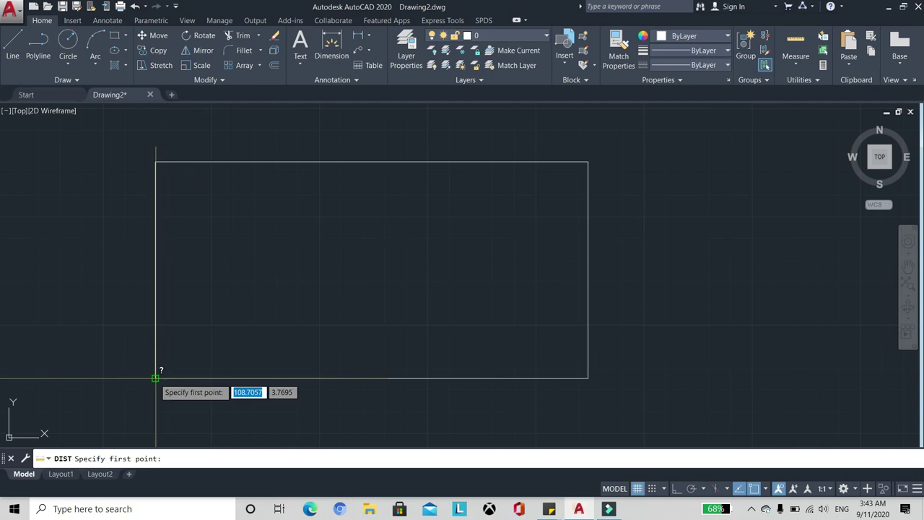
{"action": "left_click", "coordinate": [157, 375]}
{"action": "left_click", "coordinate": [160, 160]}
{"action": "scroll", "coordinate": [259, 300], "scroll_direction": "down", "scroll_amount": 2}
{"action": "scroll", "coordinate": [258, 300], "scroll_direction": "down", "scroll_amount": 3}
{"action": "scroll", "coordinate": [274, 304], "scroll_direction": "up", "scroll_amount": 2}
{"action": "scroll", "coordinate": [268, 305], "scroll_direction": "down", "scroll_amount": 2}
{"action": "middle_click_drag", "start_coordinate": [108, 252], "coordinate": [155, 256]}
{"action": "scroll", "coordinate": [247, 268], "scroll_direction": "up", "scroll_amount": 2}
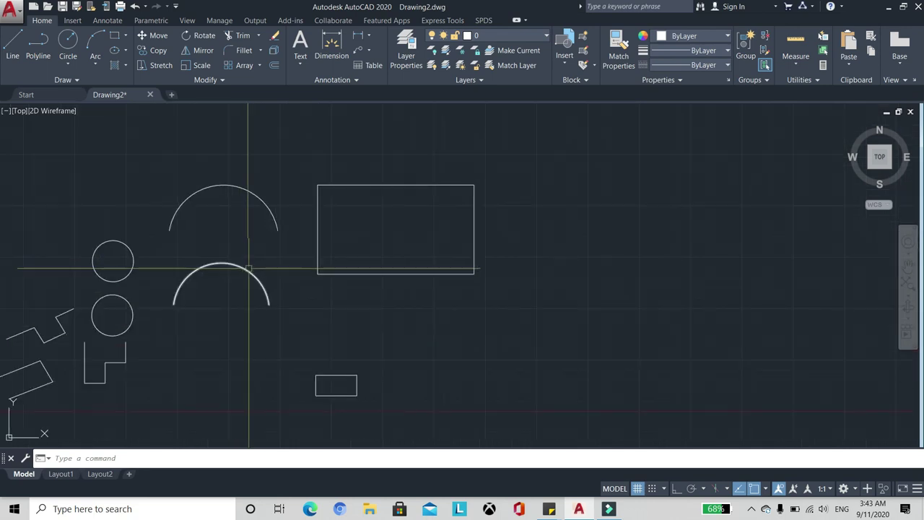
Draw a wide, flat Ellipse > Center below the larger rectangle, setting centre, long axis and short axis
{"action": "left_click", "coordinate": [126, 49]}
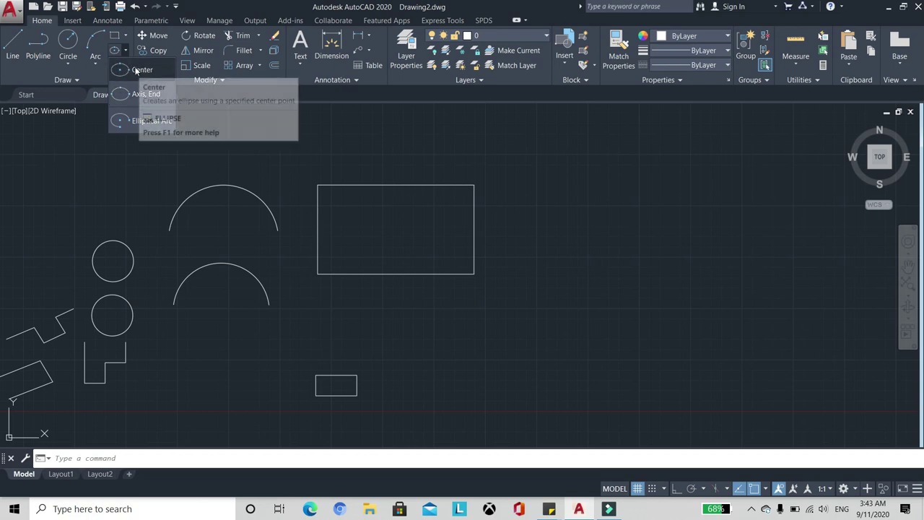
{"action": "left_click", "coordinate": [146, 70]}
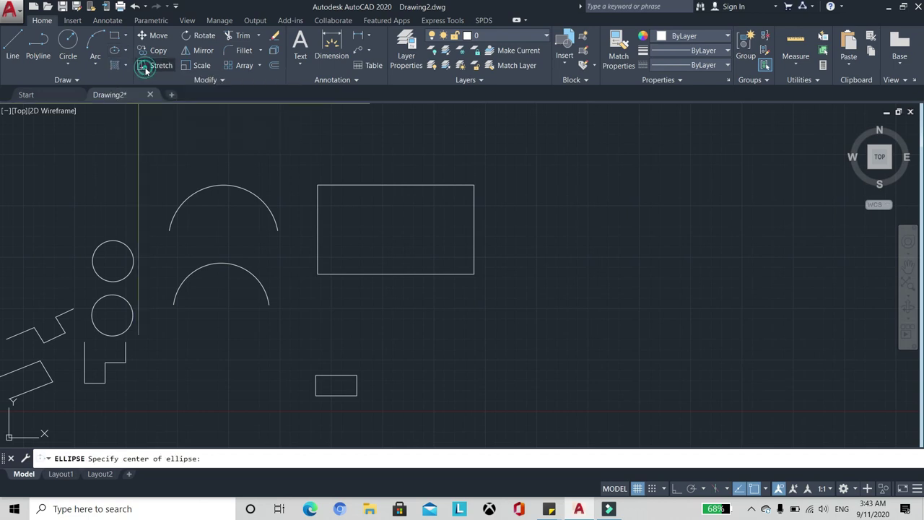
{"action": "scroll", "coordinate": [272, 248], "scroll_direction": "down", "scroll_amount": 2}
{"action": "scroll", "coordinate": [318, 267], "scroll_direction": "up", "scroll_amount": 4}
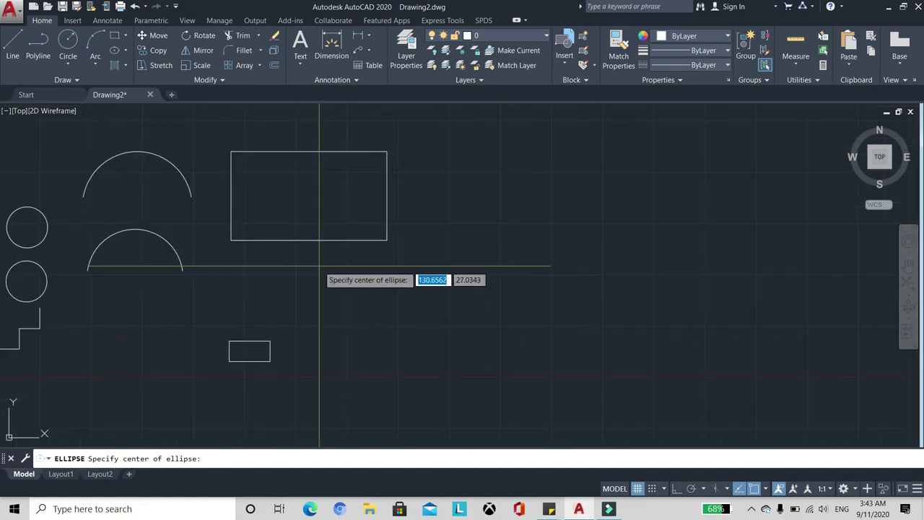
{"action": "scroll", "coordinate": [307, 293], "scroll_direction": "down", "scroll_amount": 2}
{"action": "scroll", "coordinate": [285, 278], "scroll_direction": "up", "scroll_amount": 2}
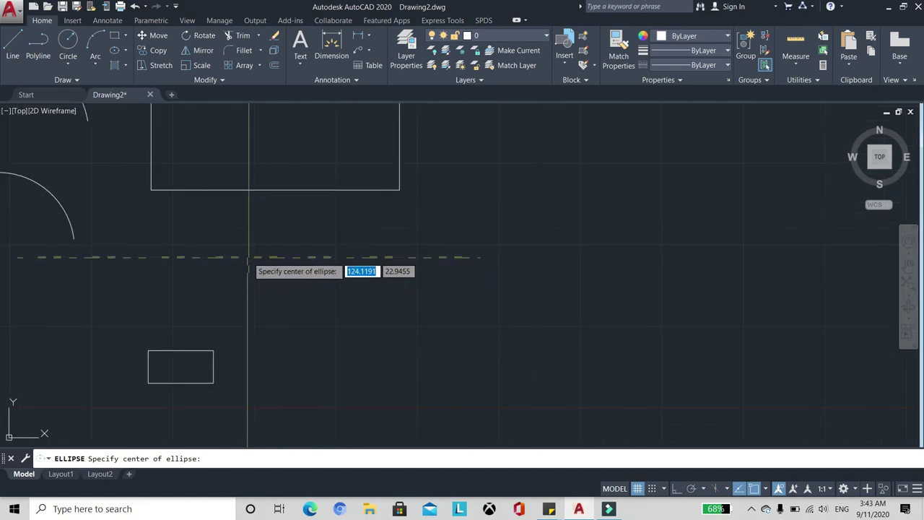
{"action": "left_click", "coordinate": [281, 277]}
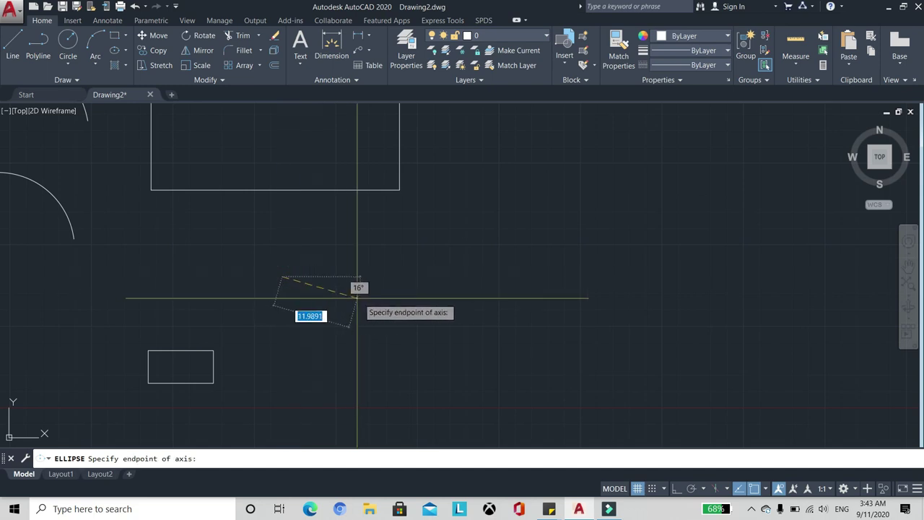
{"action": "left_click", "coordinate": [475, 277]}
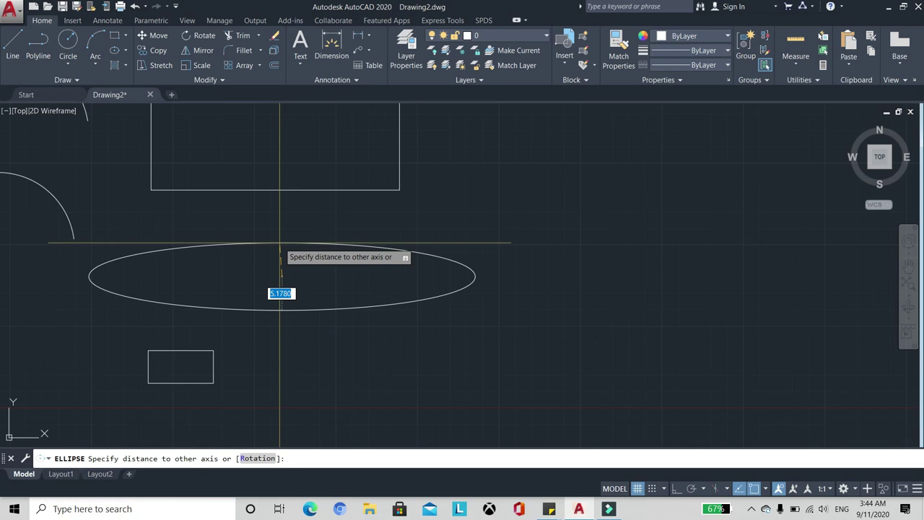
{"action": "left_click", "coordinate": [280, 243]}
Window-select the new ellipse to check it, then clear the selection
{"action": "scroll", "coordinate": [375, 238], "scroll_direction": "down", "scroll_amount": 4}
{"action": "scroll", "coordinate": [405, 282], "scroll_direction": "up", "scroll_amount": 2}
{"action": "left_click", "coordinate": [424, 300]}
{"action": "left_click", "coordinate": [424, 300]}
{"action": "scroll", "coordinate": [378, 289], "scroll_direction": "down", "scroll_amount": 2}
{"action": "scroll", "coordinate": [378, 250], "scroll_direction": "up", "scroll_amount": 6}
{"action": "left_click", "coordinate": [489, 341]}
{"action": "left_click", "coordinate": [433, 292]}
{"action": "scroll", "coordinate": [433, 292], "scroll_direction": "down", "scroll_amount": 3}
{"action": "scroll", "coordinate": [423, 295], "scroll_direction": "up", "scroll_amount": 3}
{"action": "left_click", "coordinate": [423, 295]}
{"action": "scroll", "coordinate": [423, 296], "scroll_direction": "down", "scroll_amount": 2}
{"action": "key", "text": "Escape"}
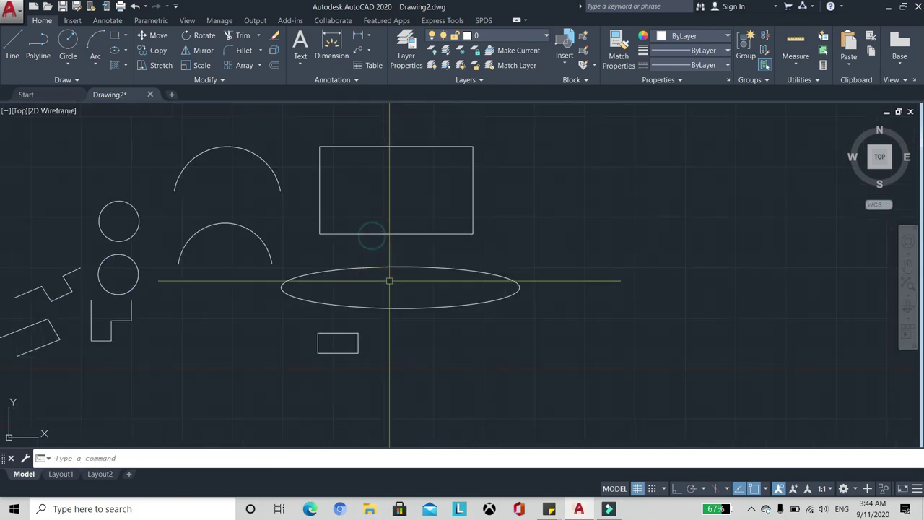
Start a six-sided polygon centred on the upper circle's centre
{"action": "left_click", "coordinate": [125, 35]}
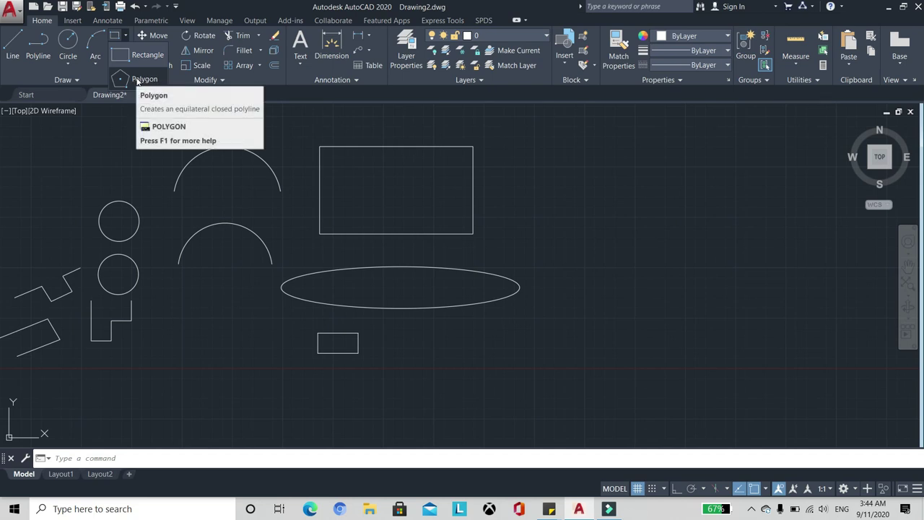
{"action": "left_click", "coordinate": [136, 81]}
{"action": "scroll", "coordinate": [406, 229], "scroll_direction": "down", "scroll_amount": 4}
{"action": "scroll", "coordinate": [285, 231], "scroll_direction": "up", "scroll_amount": 4}
{"action": "scroll", "coordinate": [328, 201], "scroll_direction": "up", "scroll_amount": 4}
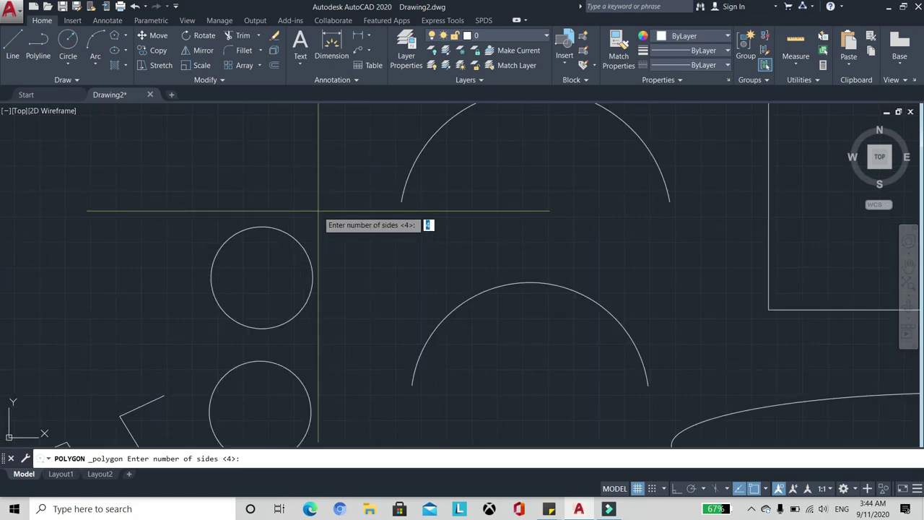
{"action": "scroll", "coordinate": [317, 224], "scroll_direction": "up", "scroll_amount": 1}
{"action": "scroll", "coordinate": [288, 243], "scroll_direction": "down", "scroll_amount": 1}
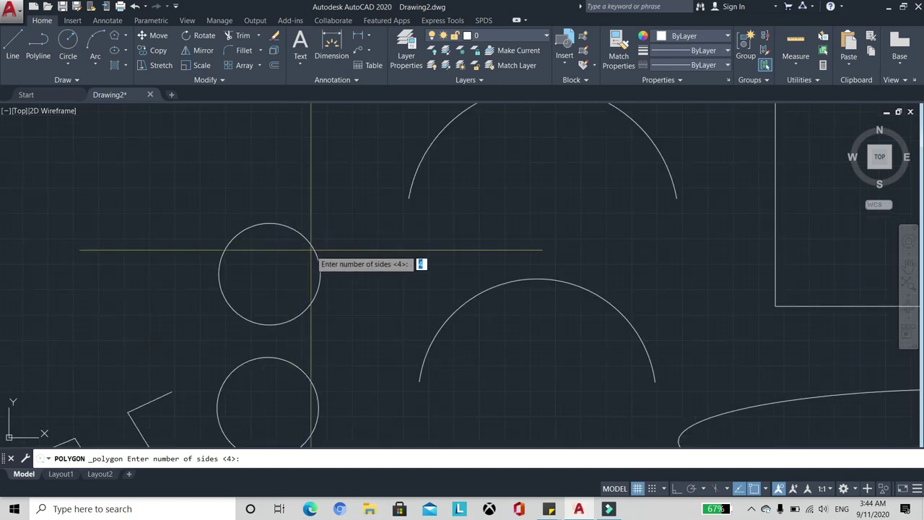
{"action": "type", "text": "6"}
{"action": "key", "text": "Return"}
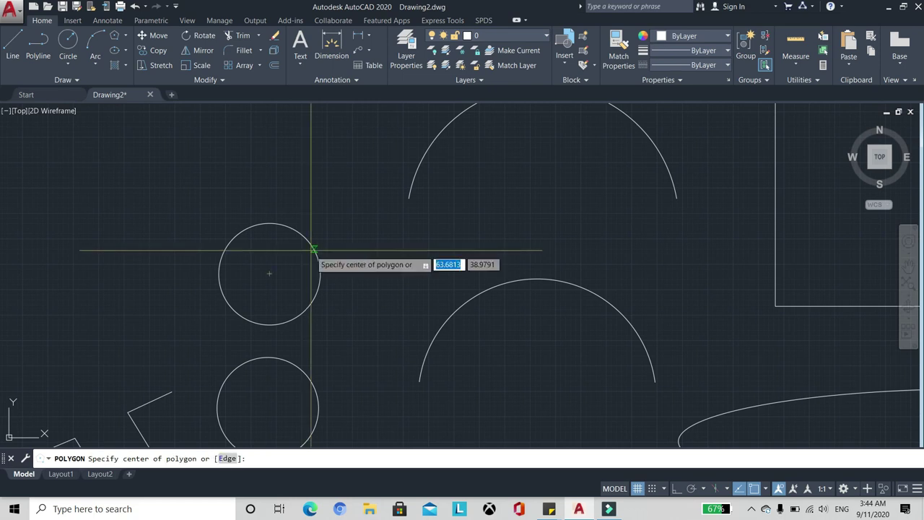
{"action": "left_click", "coordinate": [269, 275]}
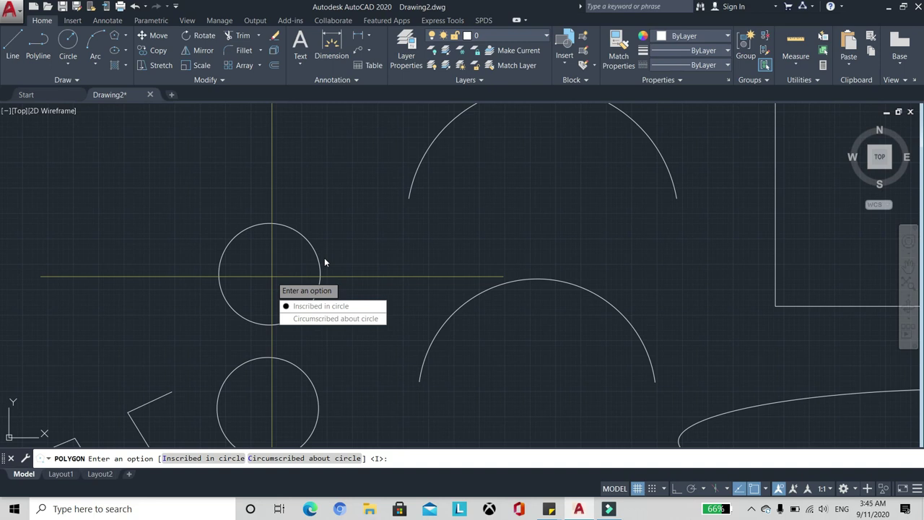
Make the polygon Inscribed with radius 5, then select and deselect the surrounding circle
{"action": "type", "text": "i"}
{"action": "key", "text": "Return"}
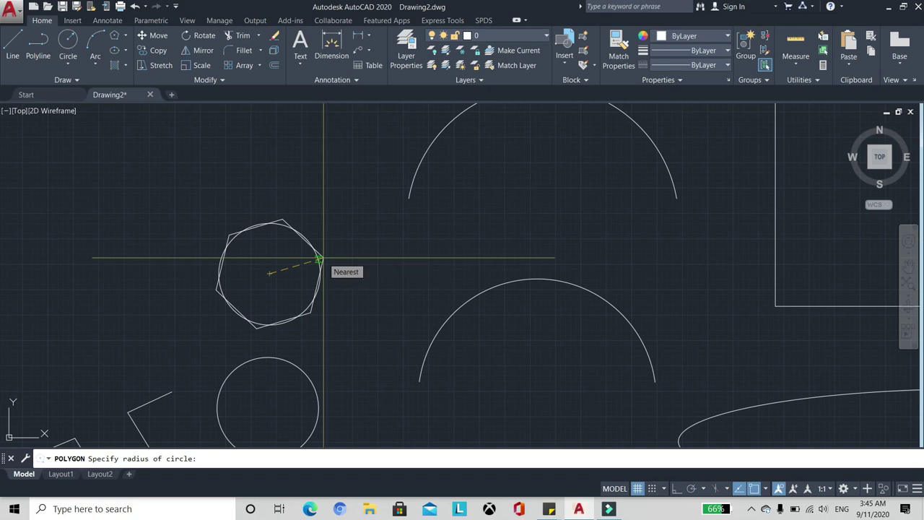
{"action": "type", "text": "5"}
{"action": "key", "text": "Return"}
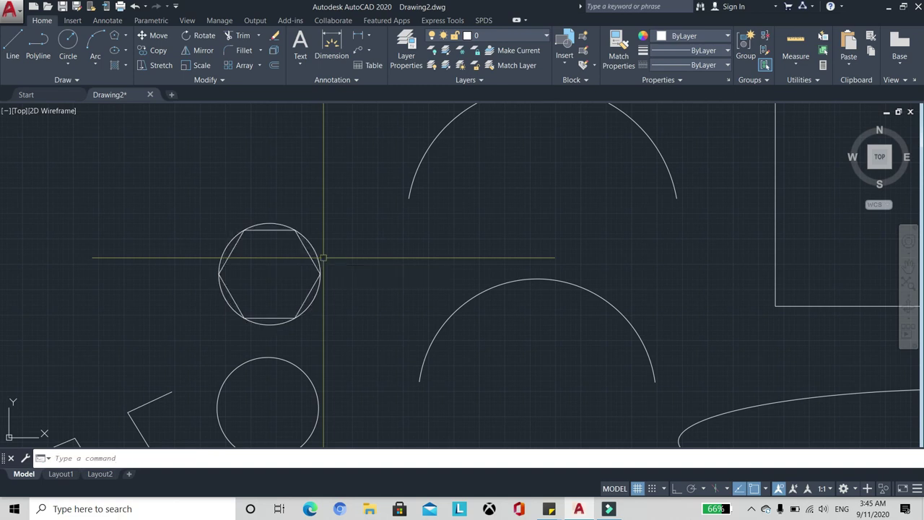
{"action": "scroll", "coordinate": [279, 288], "scroll_direction": "up", "scroll_amount": 3}
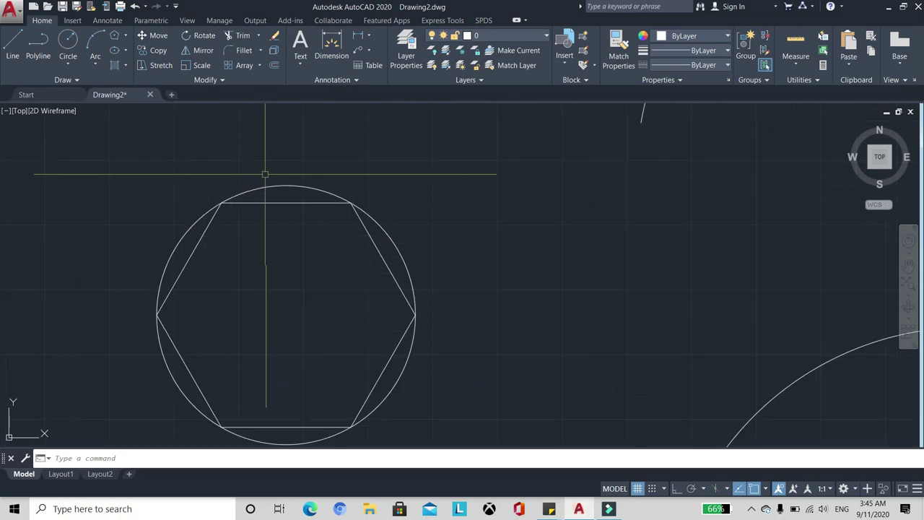
{"action": "scroll", "coordinate": [269, 193], "scroll_direction": "up", "scroll_amount": 2}
{"action": "left_click", "coordinate": [274, 184]}
{"action": "left_click", "coordinate": [233, 171]}
{"action": "scroll", "coordinate": [268, 165], "scroll_direction": "down", "scroll_amount": 3}
{"action": "scroll", "coordinate": [266, 205], "scroll_direction": "up", "scroll_amount": 2}
{"action": "scroll", "coordinate": [335, 197], "scroll_direction": "down", "scroll_amount": 3}
{"action": "key", "text": "Escape"}
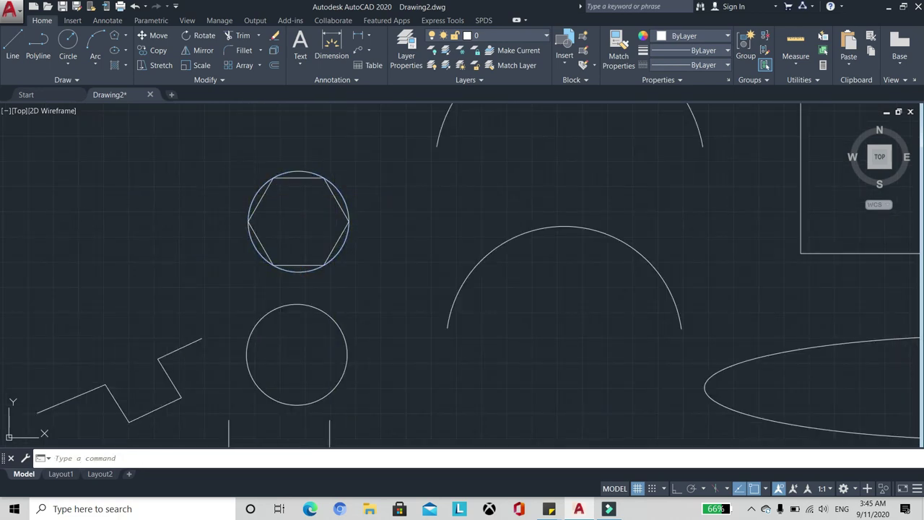
Start an eight-sided polygon with POL, centred on the lower circle's centre
{"action": "middle_click_drag", "start_coordinate": [279, 207], "coordinate": [319, 145]}
{"action": "middle_click_drag", "start_coordinate": [341, 242], "coordinate": [333, 251]}
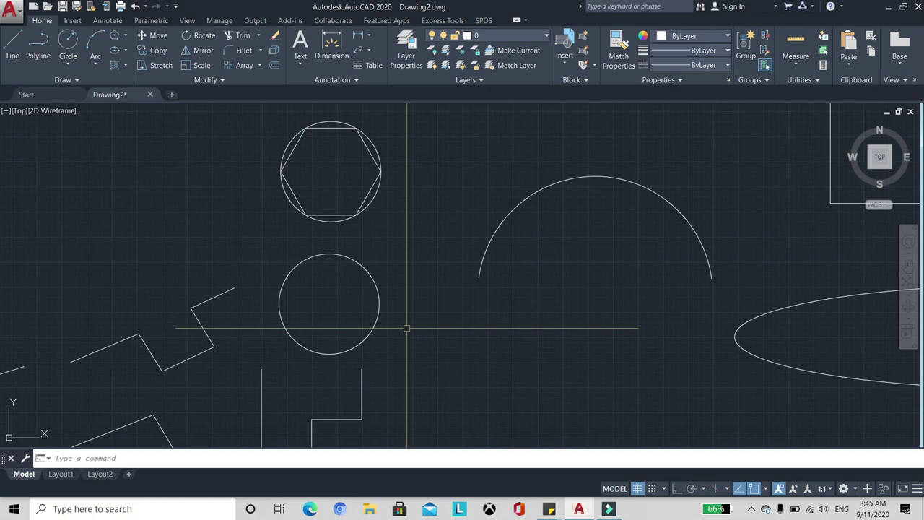
{"action": "type", "text": "PO"}
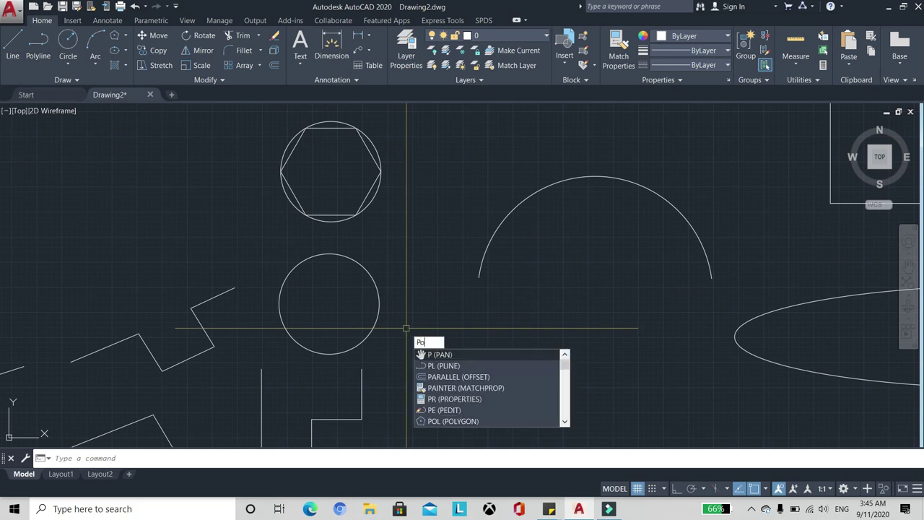
{"action": "type", "text": "L"}
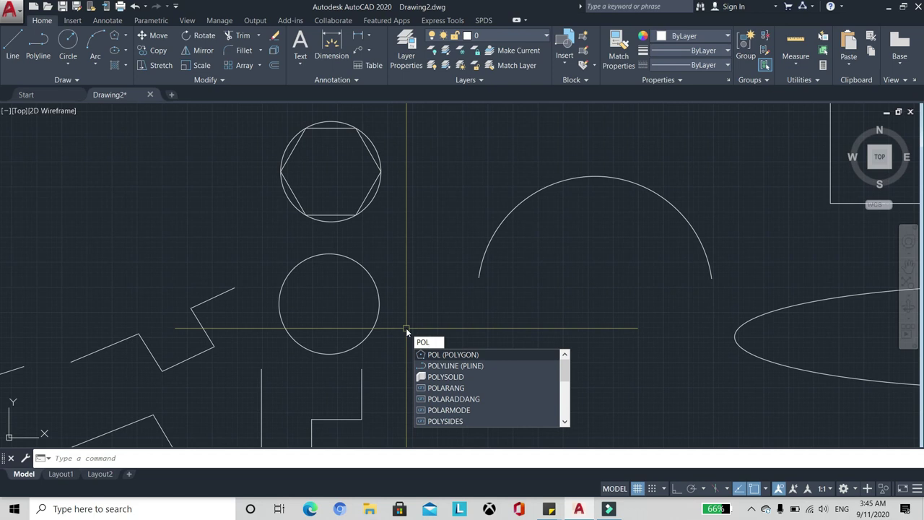
{"action": "key", "text": "Return"}
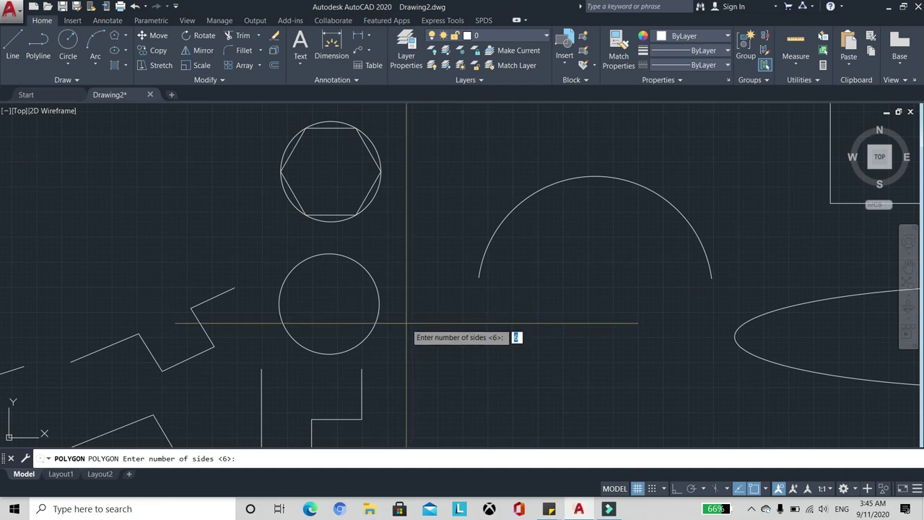
{"action": "type", "text": "8"}
{"action": "key", "text": "Return"}
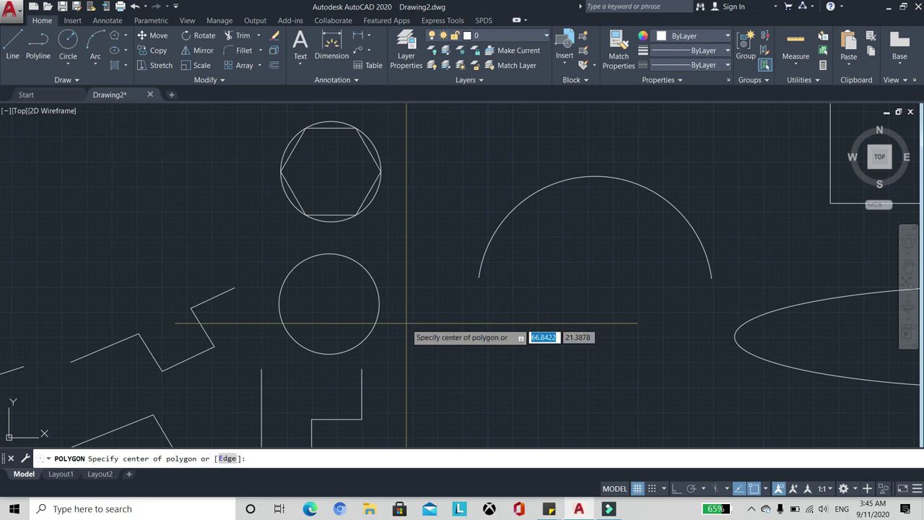
{"action": "left_click", "coordinate": [329, 304]}
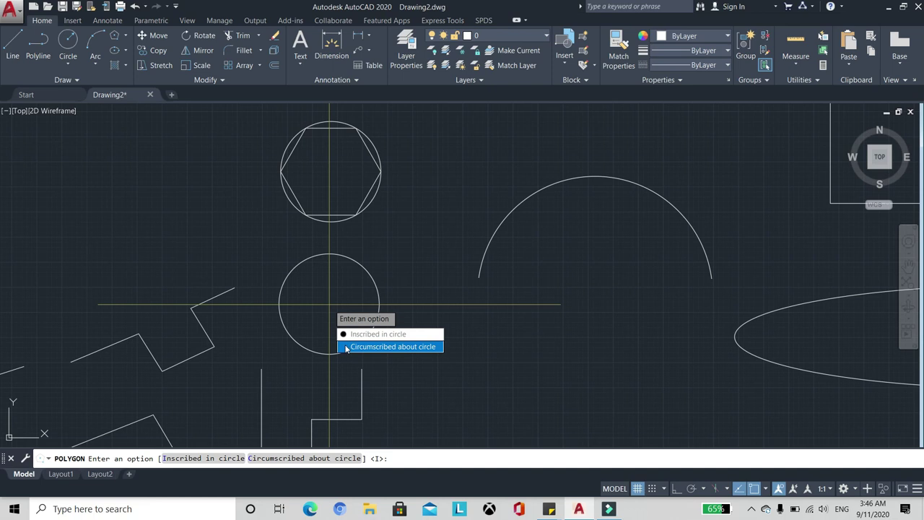
Make it Circumscribed with radius 5 to complete the octagon
{"action": "type", "text": "c"}
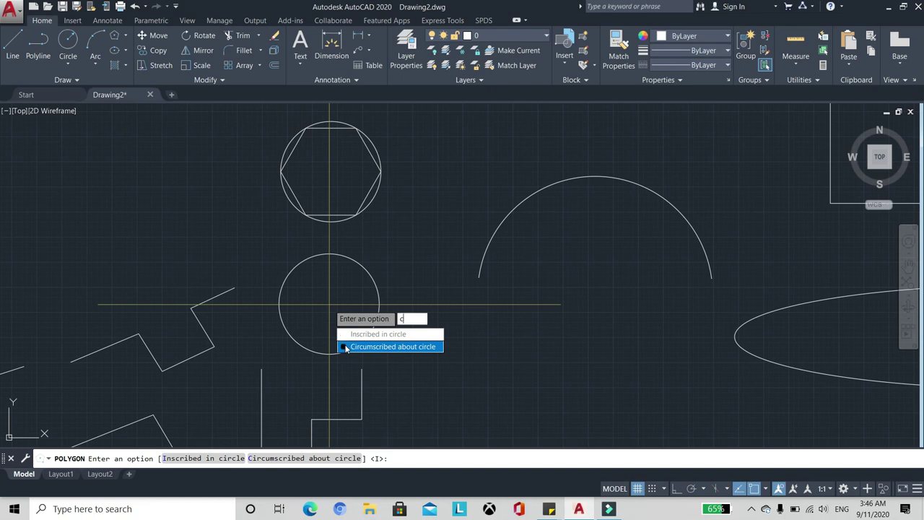
{"action": "left_click", "coordinate": [346, 347]}
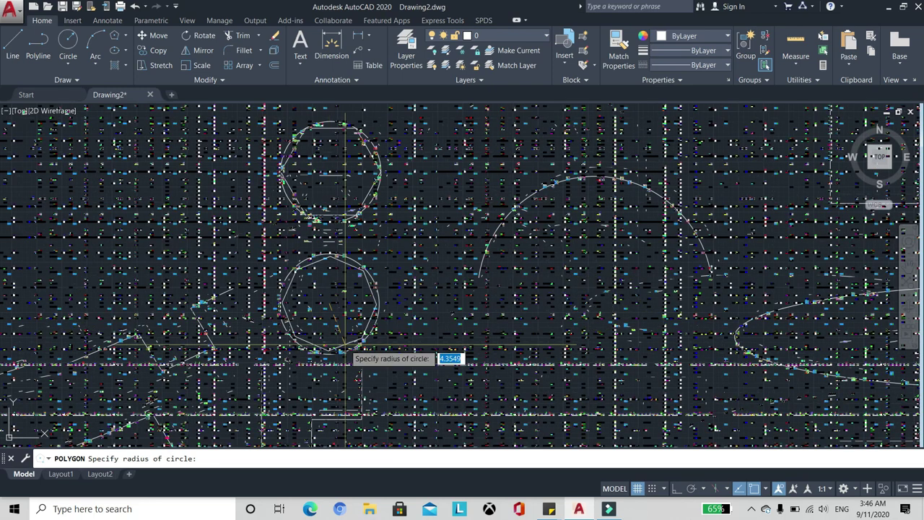
{"action": "scroll", "coordinate": [311, 306], "scroll_direction": "down", "scroll_amount": 4}
{"action": "scroll", "coordinate": [311, 305], "scroll_direction": "up", "scroll_amount": 6}
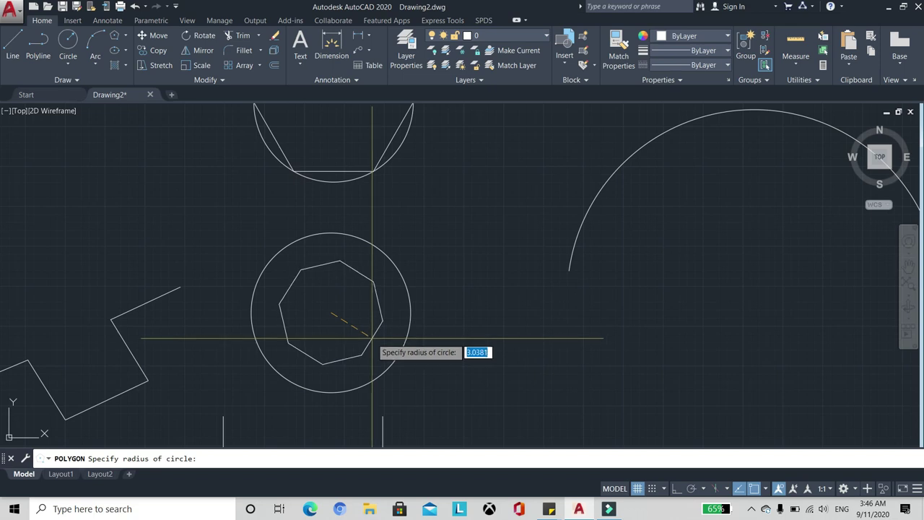
{"action": "type", "text": "5"}
{"action": "key", "text": "Return"}
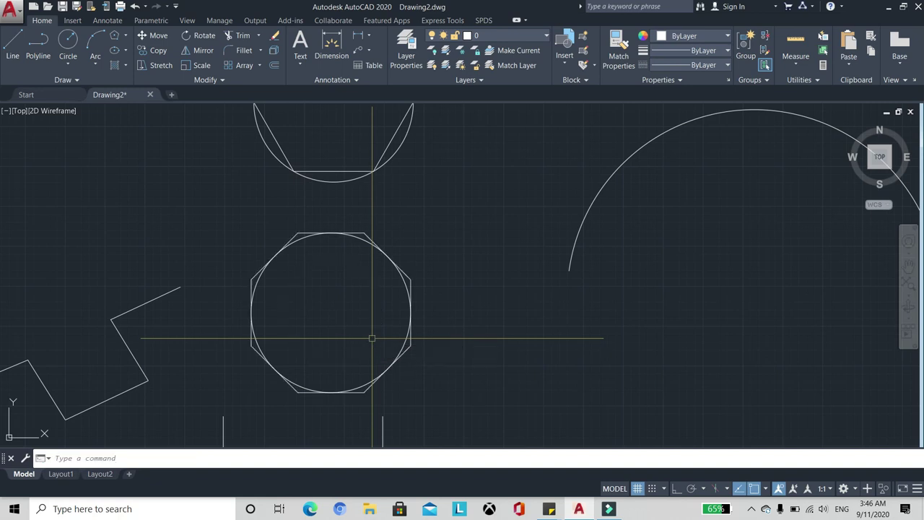
Expand the Draw panel's Ellipse dropdown to list its Center and Axis, End methods
{"action": "scroll", "coordinate": [337, 316], "scroll_direction": "down", "scroll_amount": 3}
{"action": "scroll", "coordinate": [368, 253], "scroll_direction": "up", "scroll_amount": 5}
{"action": "scroll", "coordinate": [301, 313], "scroll_direction": "down", "scroll_amount": 5}
{"action": "scroll", "coordinate": [295, 285], "scroll_direction": "up", "scroll_amount": 5}
{"action": "scroll", "coordinate": [310, 256], "scroll_direction": "down", "scroll_amount": 5}
{"action": "scroll", "coordinate": [310, 255], "scroll_direction": "up", "scroll_amount": 6}
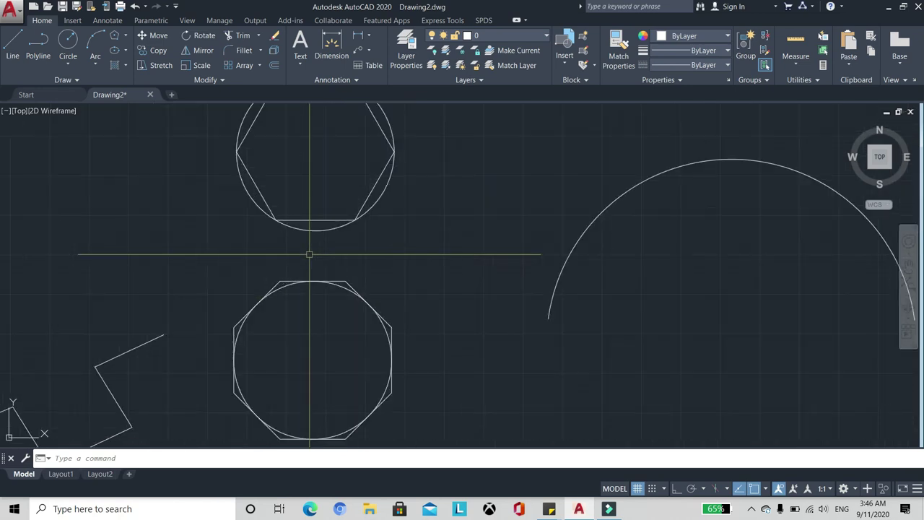
{"action": "scroll", "coordinate": [309, 252], "scroll_direction": "down", "scroll_amount": 4}
{"action": "scroll", "coordinate": [311, 251], "scroll_direction": "up", "scroll_amount": 6}
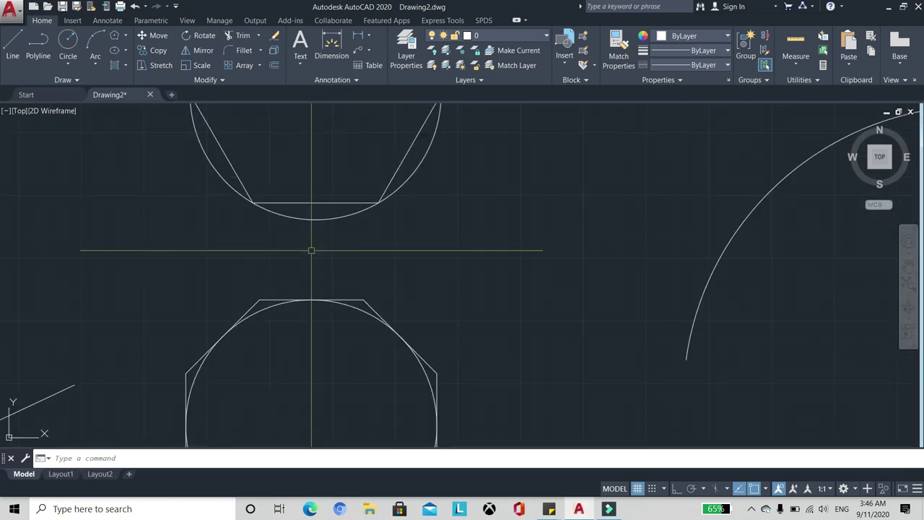
{"action": "scroll", "coordinate": [310, 252], "scroll_direction": "down", "scroll_amount": 3}
{"action": "scroll", "coordinate": [252, 281], "scroll_direction": "up", "scroll_amount": 6}
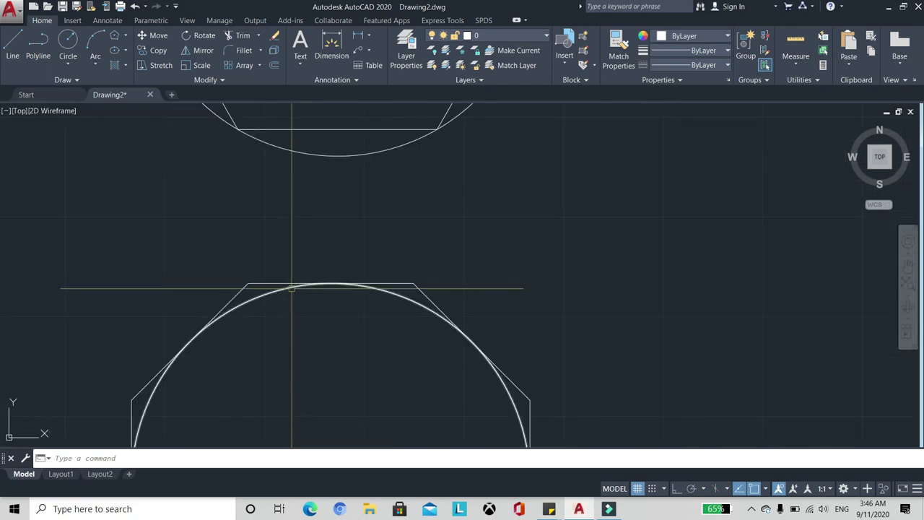
{"action": "scroll", "coordinate": [249, 289], "scroll_direction": "up", "scroll_amount": 3}
{"action": "scroll", "coordinate": [268, 281], "scroll_direction": "down", "scroll_amount": 6}
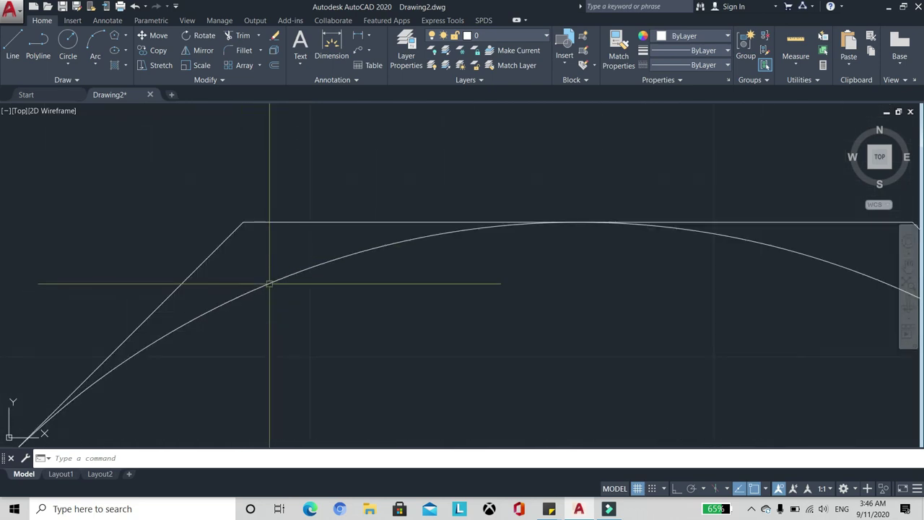
{"action": "scroll", "coordinate": [305, 230], "scroll_direction": "down", "scroll_amount": 5}
{"action": "scroll", "coordinate": [320, 243], "scroll_direction": "up", "scroll_amount": 3}
{"action": "scroll", "coordinate": [319, 223], "scroll_direction": "down", "scroll_amount": 3}
{"action": "scroll", "coordinate": [339, 210], "scroll_direction": "up", "scroll_amount": 1}
{"action": "scroll", "coordinate": [291, 246], "scroll_direction": "up", "scroll_amount": 2}
{"action": "scroll", "coordinate": [339, 223], "scroll_direction": "up", "scroll_amount": 2}
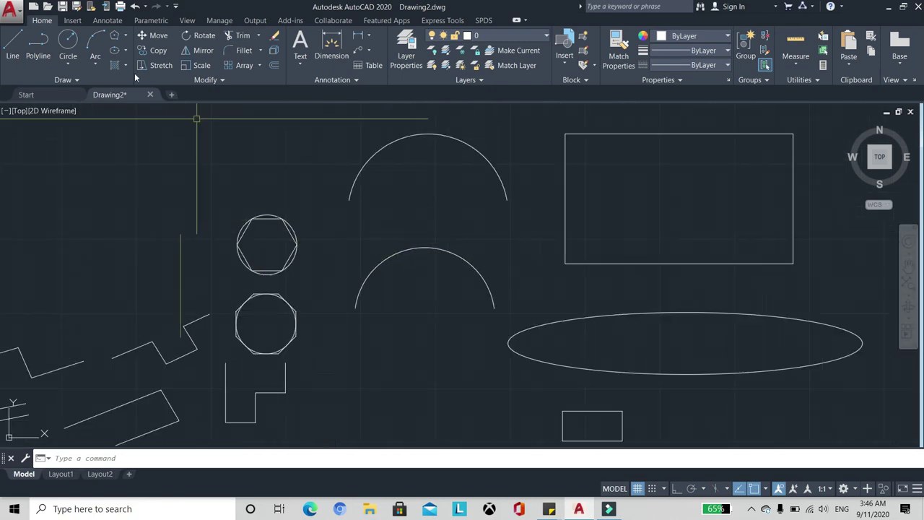
{"action": "left_click", "coordinate": [127, 50]}
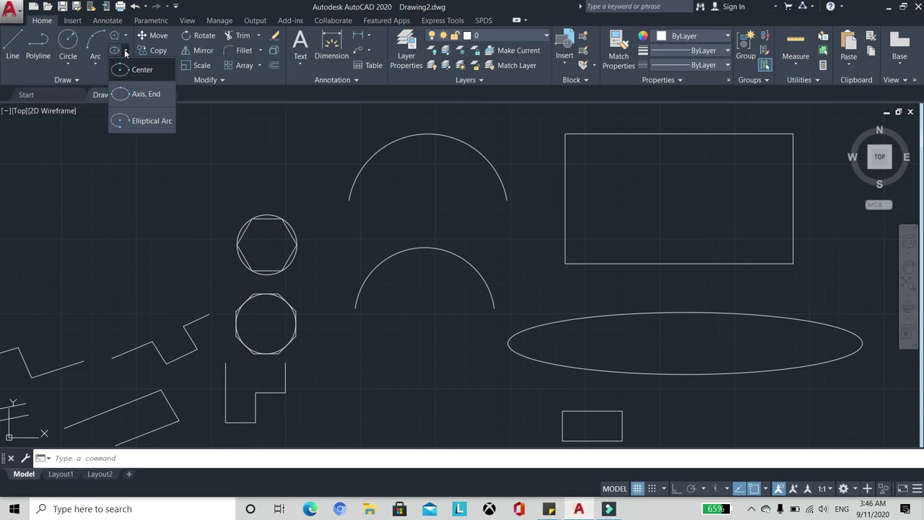
Begin an Axis, End ellipse near the origin with a 10-unit horizontal major axis
{"action": "left_click", "coordinate": [141, 97]}
{"action": "scroll", "coordinate": [368, 330], "scroll_direction": "down", "scroll_amount": 4}
{"action": "scroll", "coordinate": [351, 333], "scroll_direction": "up", "scroll_amount": 4}
{"action": "scroll", "coordinate": [418, 253], "scroll_direction": "down", "scroll_amount": 3}
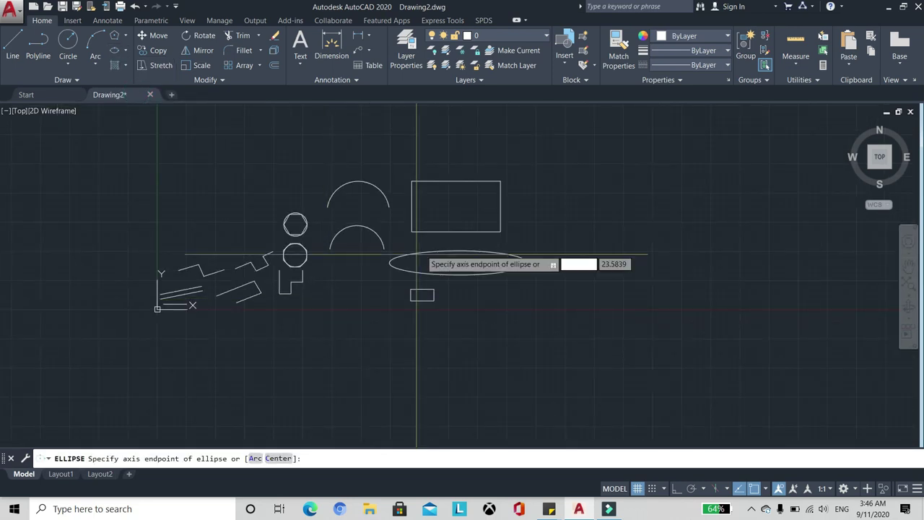
{"action": "scroll", "coordinate": [426, 202], "scroll_direction": "up", "scroll_amount": 3}
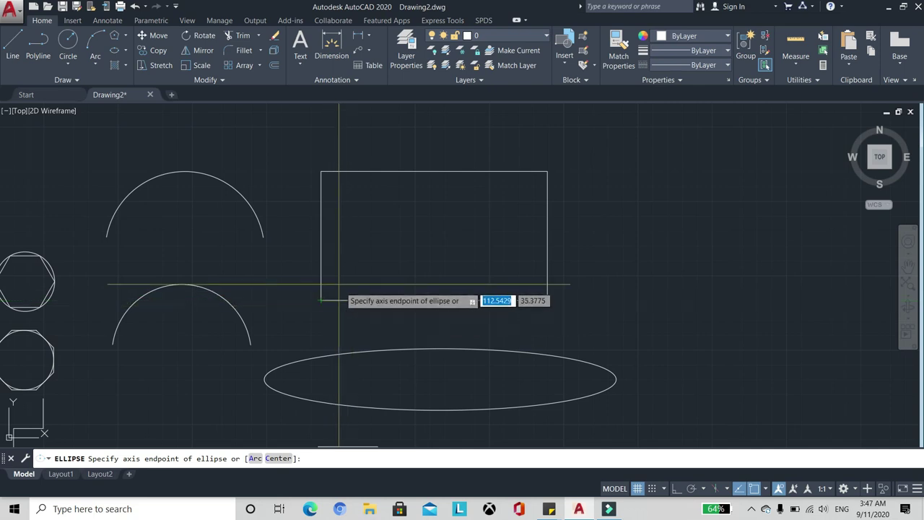
{"action": "scroll", "coordinate": [312, 227], "scroll_direction": "up", "scroll_amount": 2}
{"action": "scroll", "coordinate": [372, 260], "scroll_direction": "down", "scroll_amount": 8}
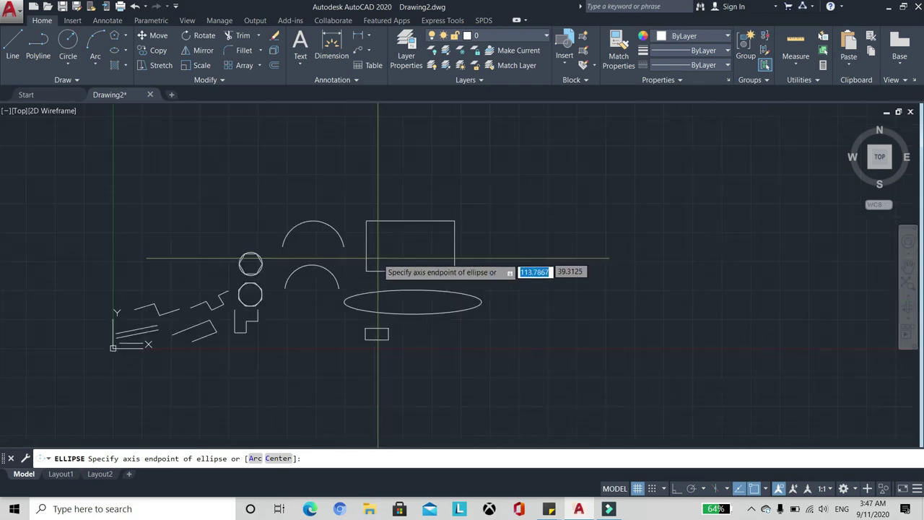
{"action": "scroll", "coordinate": [217, 310], "scroll_direction": "up", "scroll_amount": 6}
{"action": "scroll", "coordinate": [265, 315], "scroll_direction": "up", "scroll_amount": 5}
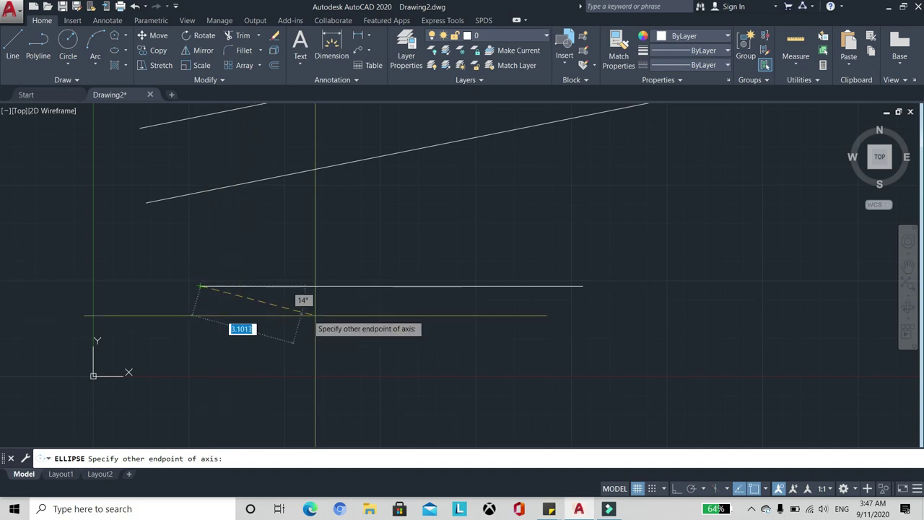
{"action": "left_click", "coordinate": [583, 285]}
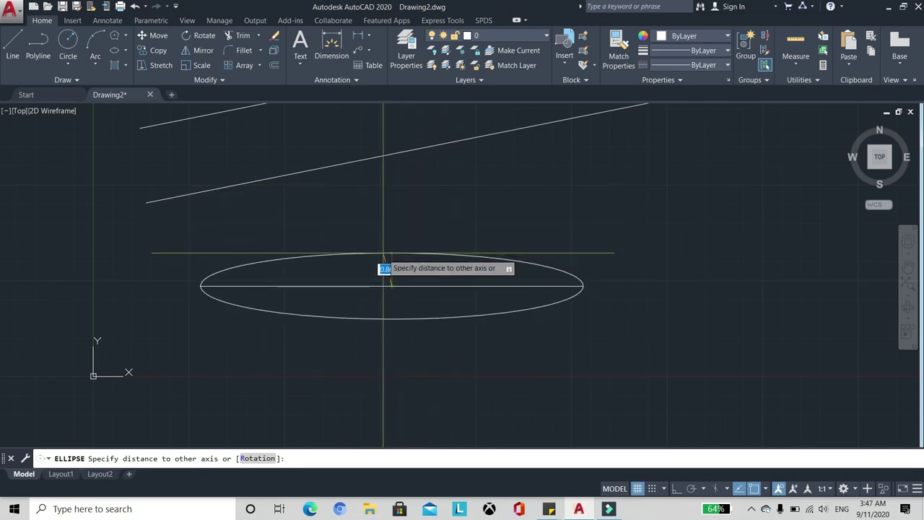
Set the minor half-axis distance to finish the small flat ellipse
{"action": "scroll", "coordinate": [390, 239], "scroll_direction": "up", "scroll_amount": 3}
{"action": "scroll", "coordinate": [387, 217], "scroll_direction": "down", "scroll_amount": 3}
{"action": "scroll", "coordinate": [388, 212], "scroll_direction": "up", "scroll_amount": 3}
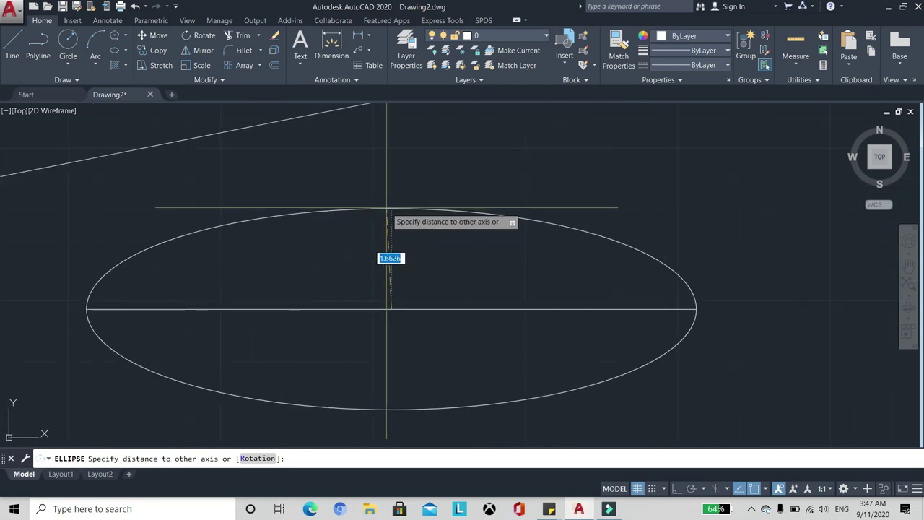
{"action": "left_click", "coordinate": [387, 208]}
{"action": "scroll", "coordinate": [387, 208], "scroll_direction": "down", "scroll_amount": 5}
{"action": "scroll", "coordinate": [346, 281], "scroll_direction": "up", "scroll_amount": 2}
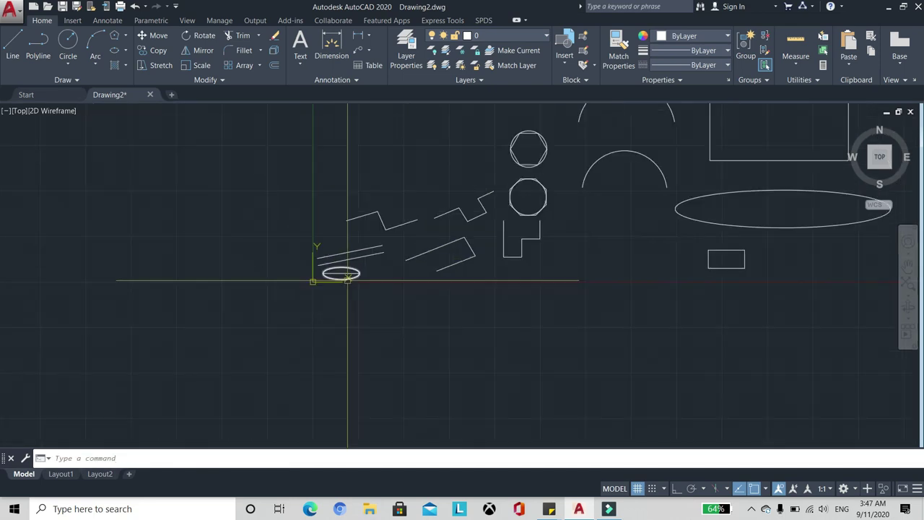
{"action": "scroll", "coordinate": [448, 207], "scroll_direction": "down", "scroll_amount": 4}
{"action": "scroll", "coordinate": [392, 280], "scroll_direction": "up", "scroll_amount": 4}
{"action": "scroll", "coordinate": [439, 265], "scroll_direction": "down", "scroll_amount": 2}
{"action": "scroll", "coordinate": [444, 231], "scroll_direction": "up", "scroll_amount": 2}
{"action": "scroll", "coordinate": [394, 264], "scroll_direction": "down", "scroll_amount": 2}
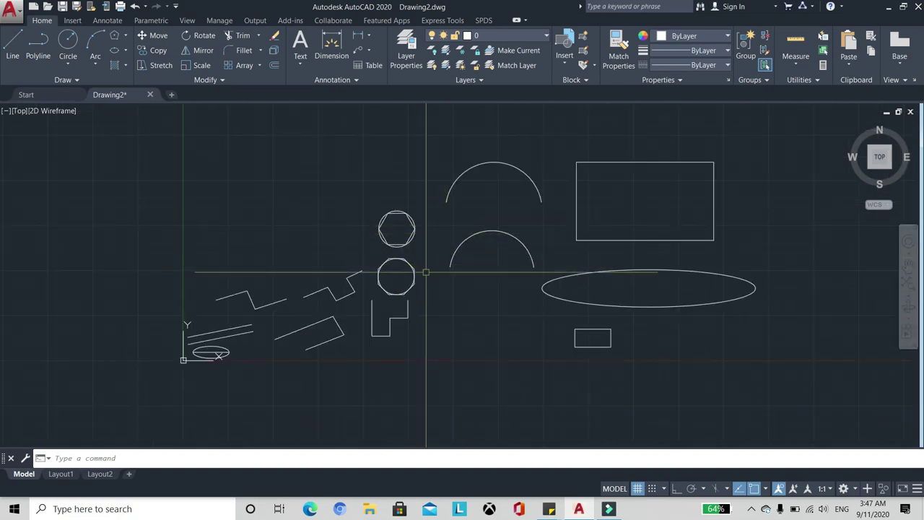
{"action": "scroll", "coordinate": [375, 296], "scroll_direction": "down", "scroll_amount": 1}
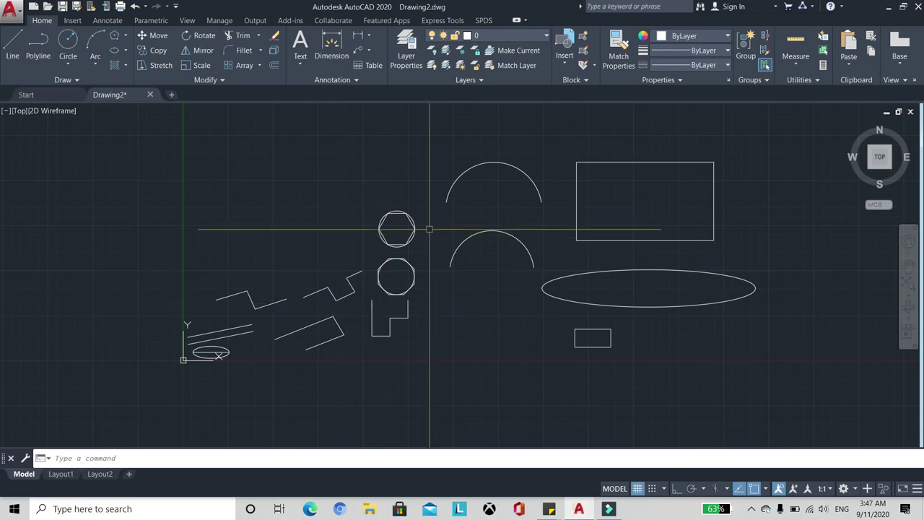
{"action": "scroll", "coordinate": [383, 289], "scroll_direction": "up", "scroll_amount": 1}
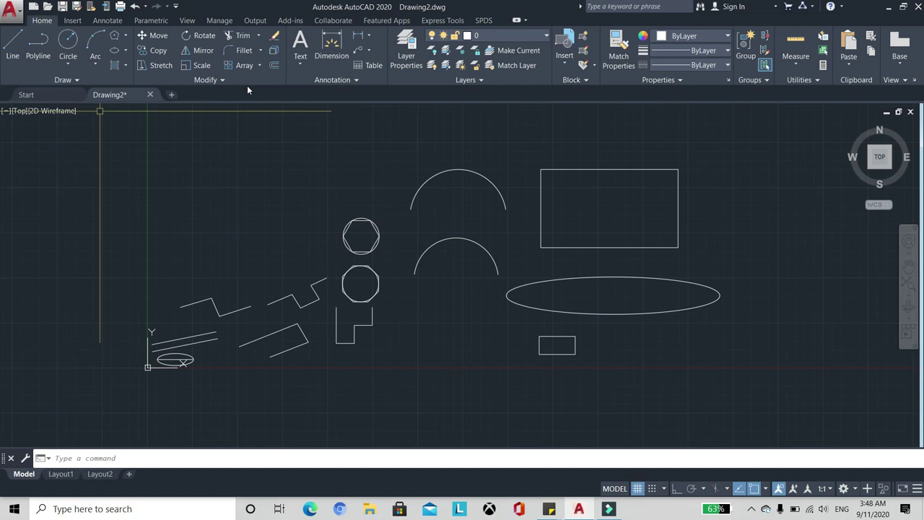
{"action": "scroll", "coordinate": [457, 231], "scroll_direction": "up", "scroll_amount": 2}
{"action": "scroll", "coordinate": [404, 228], "scroll_direction": "down", "scroll_amount": 2}
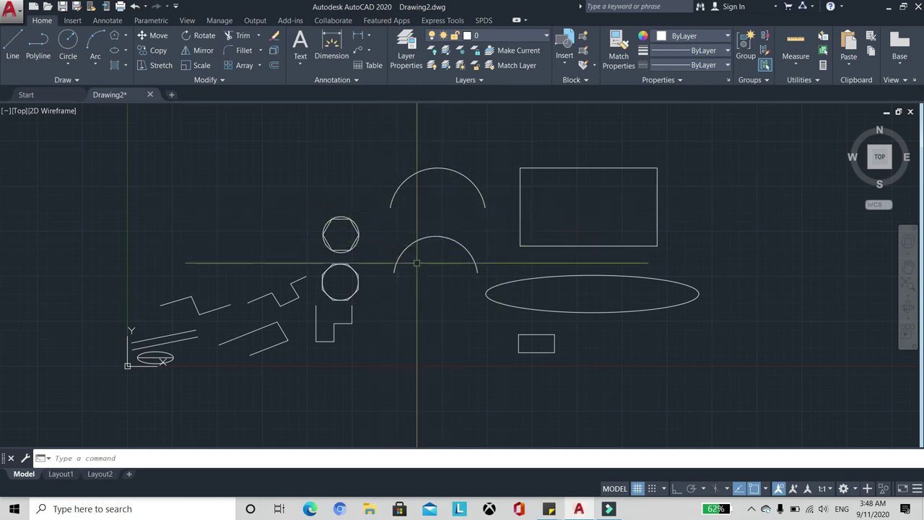
{"action": "scroll", "coordinate": [417, 231], "scroll_direction": "up", "scroll_amount": 2}
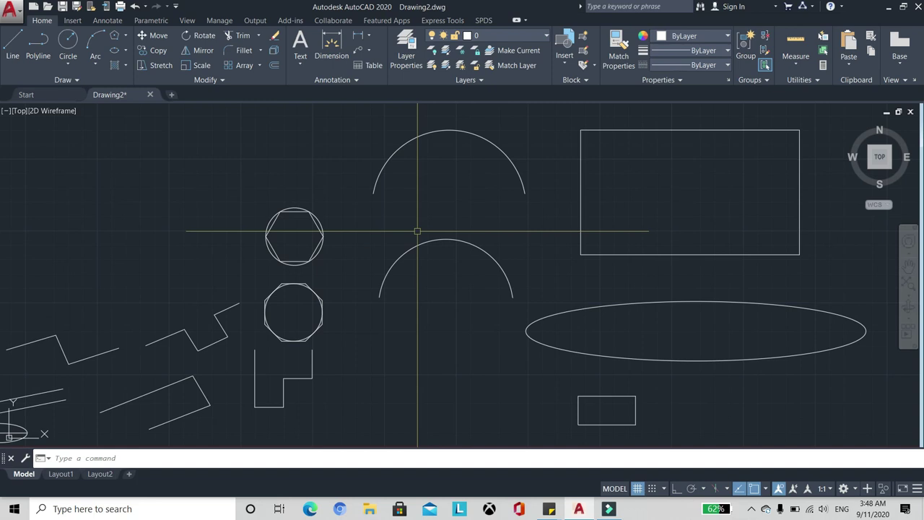
{"action": "scroll", "coordinate": [396, 231], "scroll_direction": "down", "scroll_amount": 2}
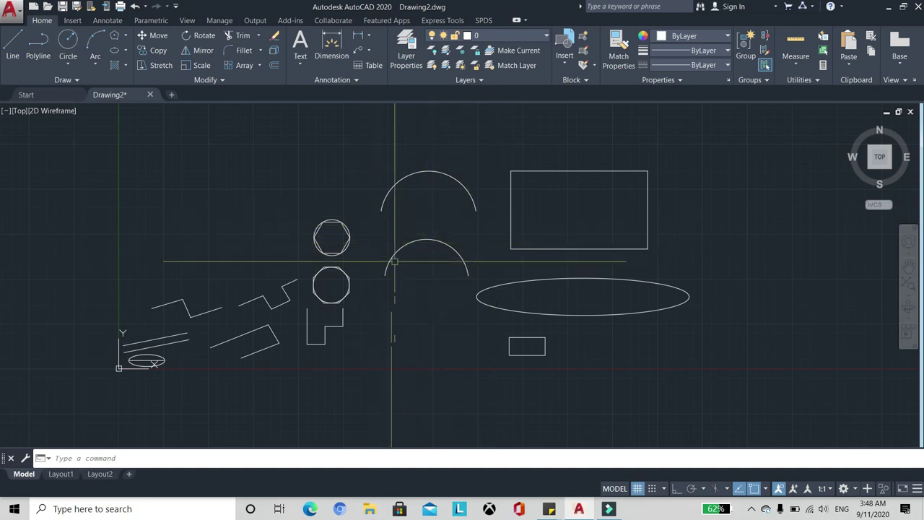
{"action": "scroll", "coordinate": [389, 213], "scroll_direction": "up", "scroll_amount": 2}
{"action": "scroll", "coordinate": [390, 212], "scroll_direction": "down", "scroll_amount": 2}
{"action": "scroll", "coordinate": [397, 212], "scroll_direction": "up", "scroll_amount": 2}
{"action": "scroll", "coordinate": [397, 211], "scroll_direction": "down", "scroll_amount": 2}
{"action": "scroll", "coordinate": [418, 210], "scroll_direction": "up", "scroll_amount": 2}
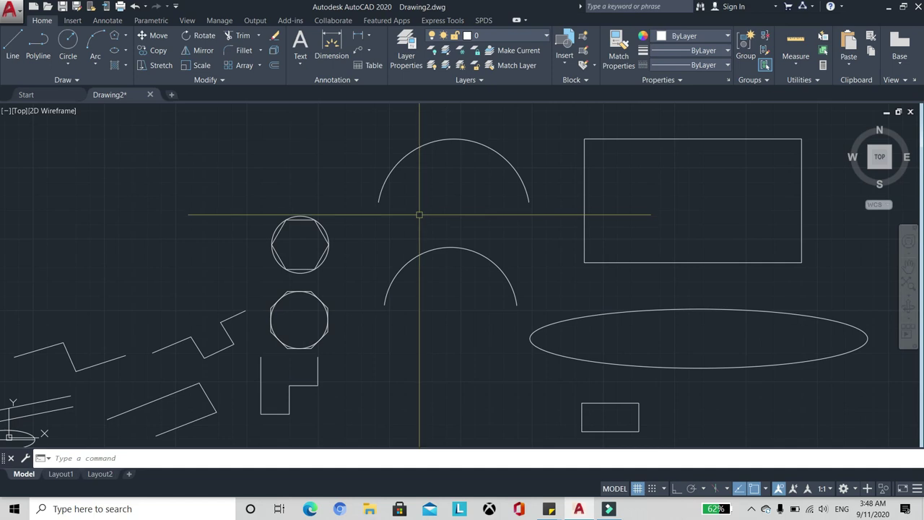
{"action": "scroll", "coordinate": [426, 211], "scroll_direction": "down", "scroll_amount": 2}
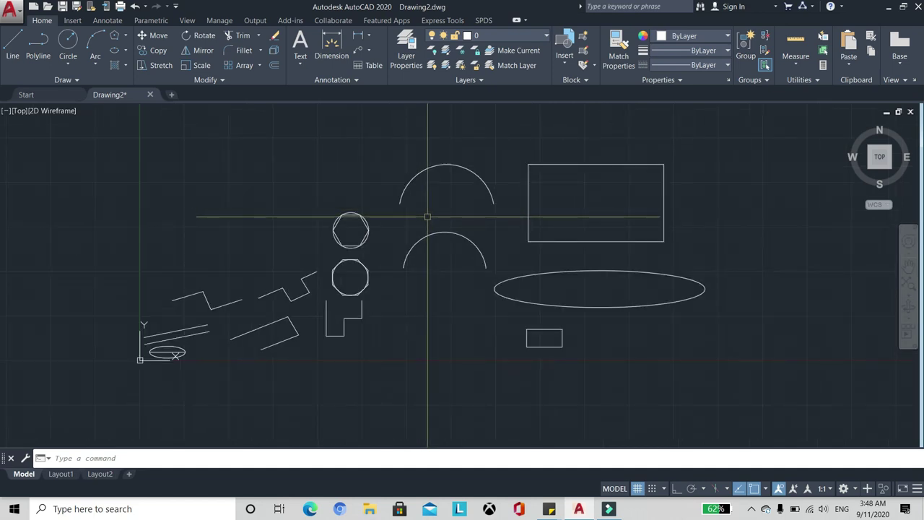